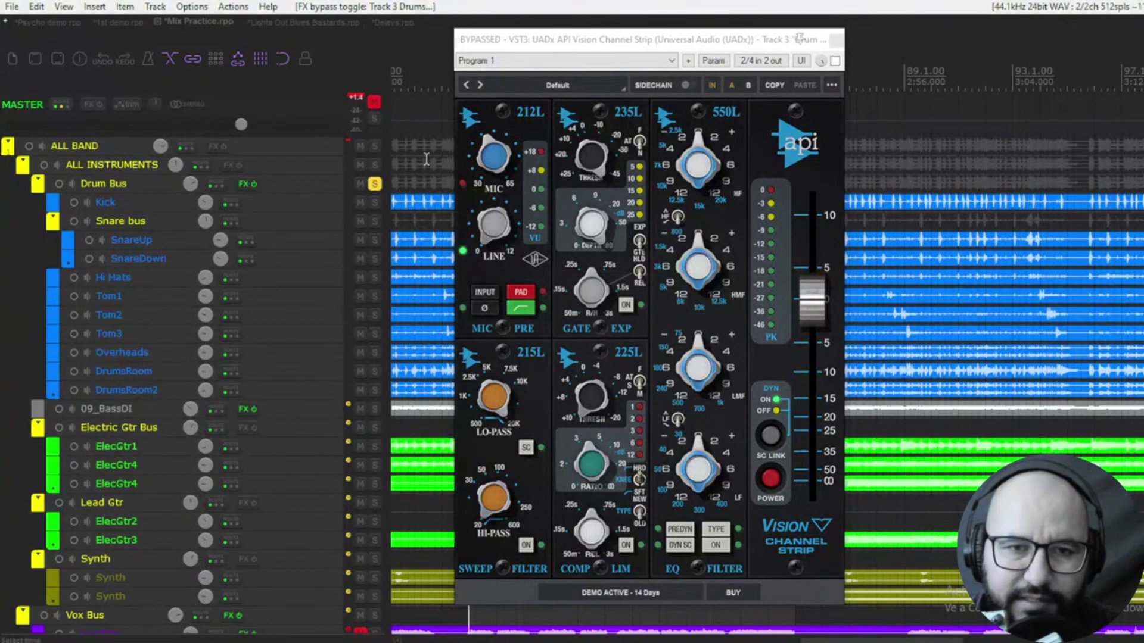
# Enable the bypassed API Vision Channel Strip on the Drum Bus and try its mic gain control.
pyautogui.click(558, 41)
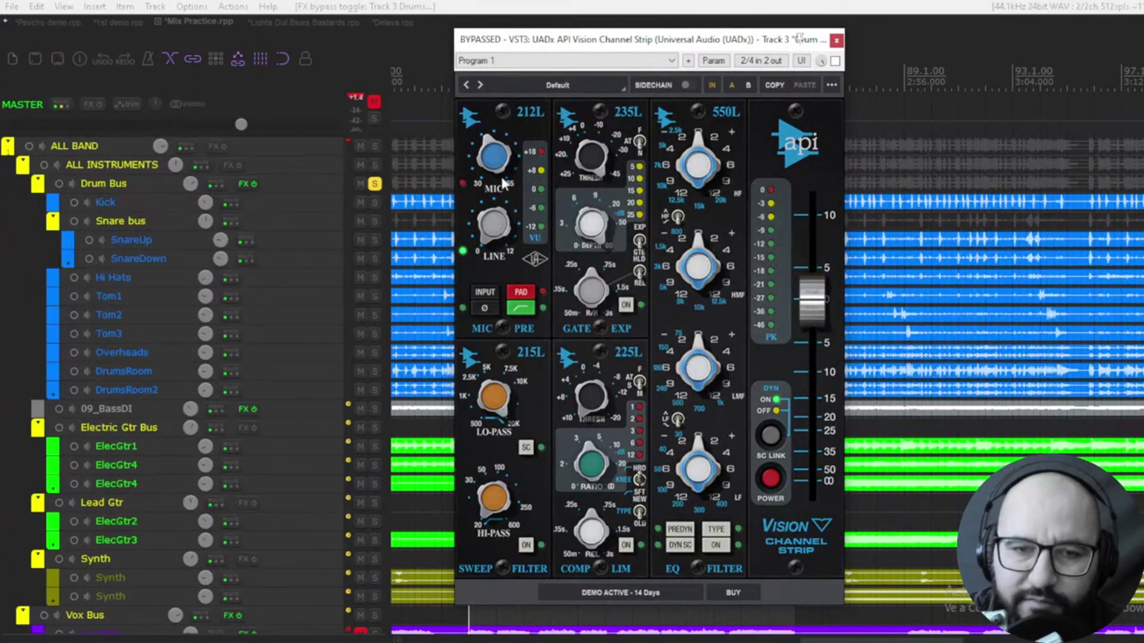
pyautogui.moveTo(504, 181)
pyautogui.mouseDown()
pyautogui.moveTo(506, 95)
pyautogui.moveTo(501, 168)
pyautogui.moveTo(488, 73)
pyautogui.moveTo(492, 157)
pyautogui.mouseUp()
pyautogui.click(834, 60)
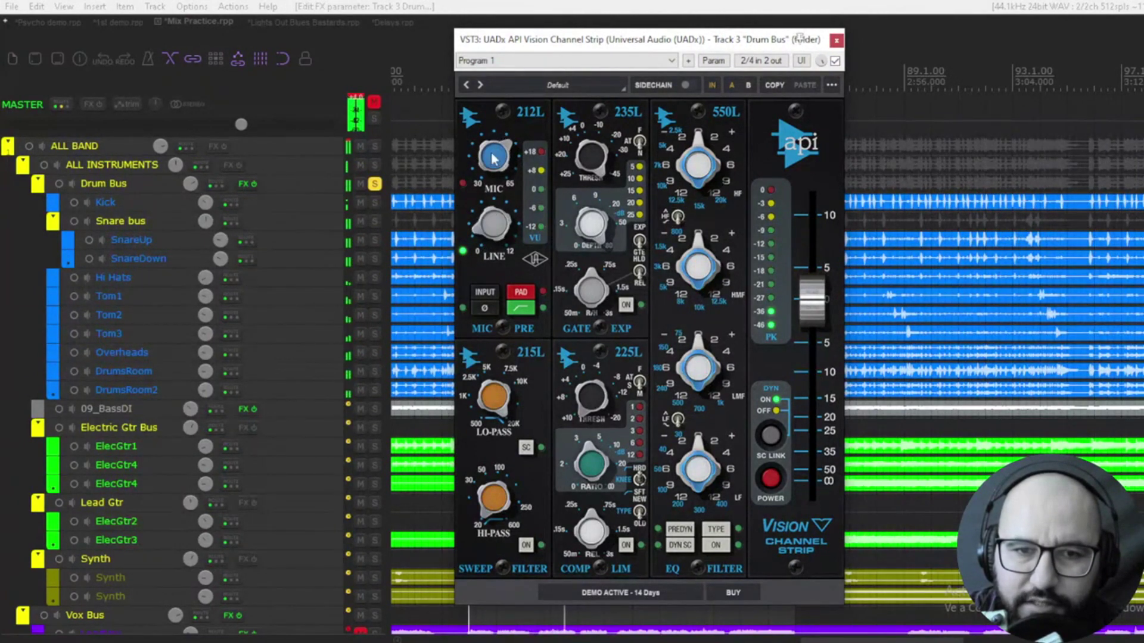
# Try the 212L preamp's low-cut switch and the 215L sweep filter's controls on the drums.
pyautogui.click(520, 308)
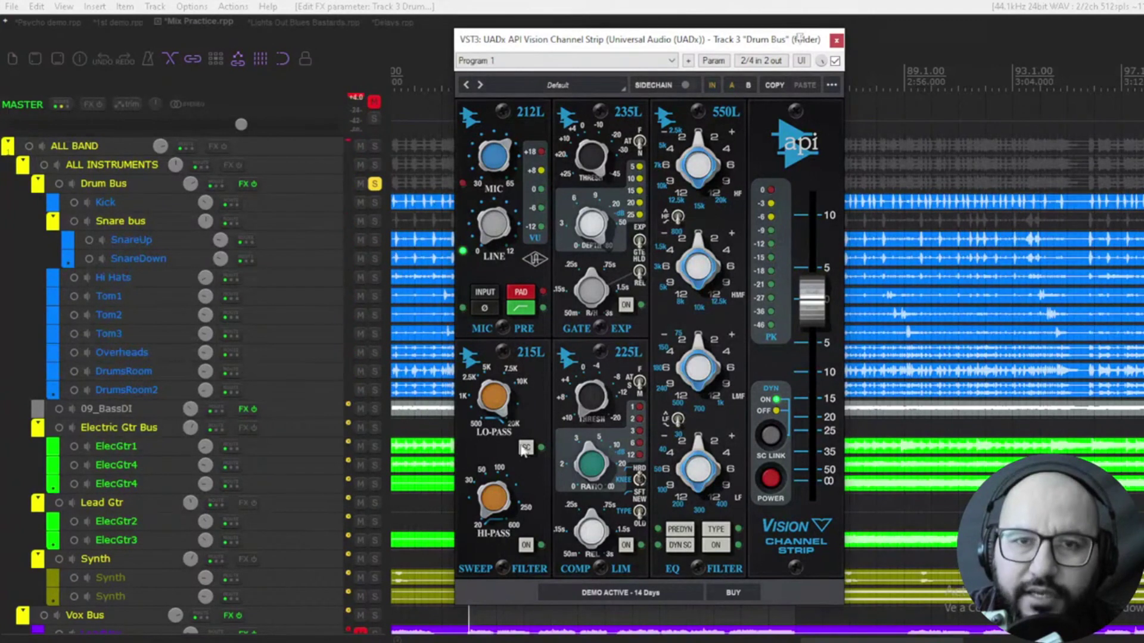
pyautogui.moveTo(506, 414); pyautogui.dragTo(499, 560)
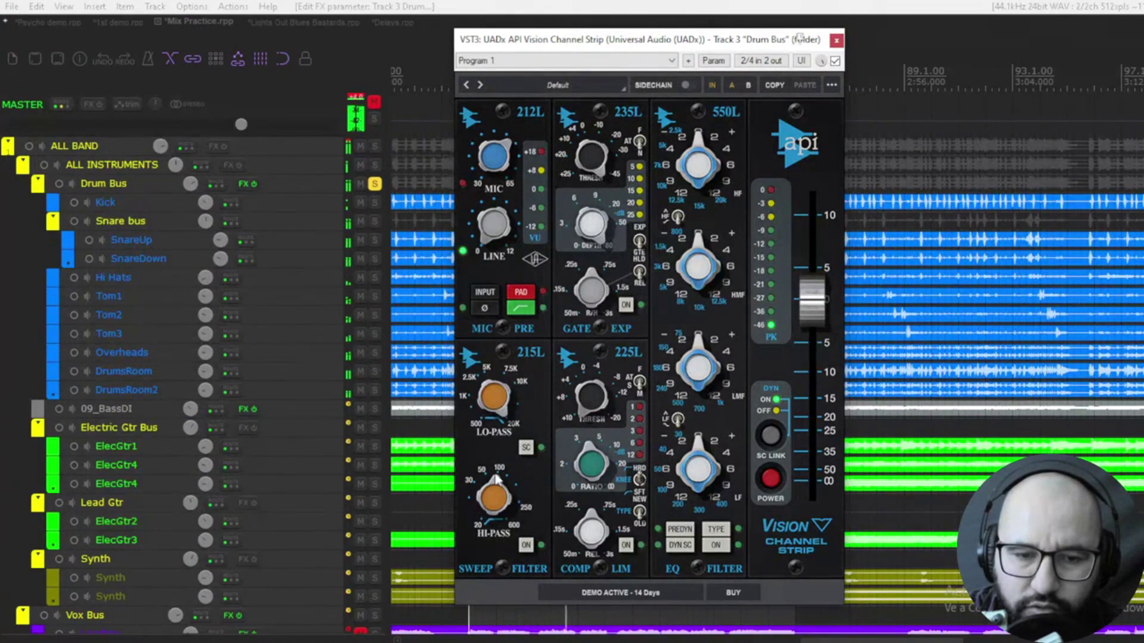
pyautogui.click(526, 545)
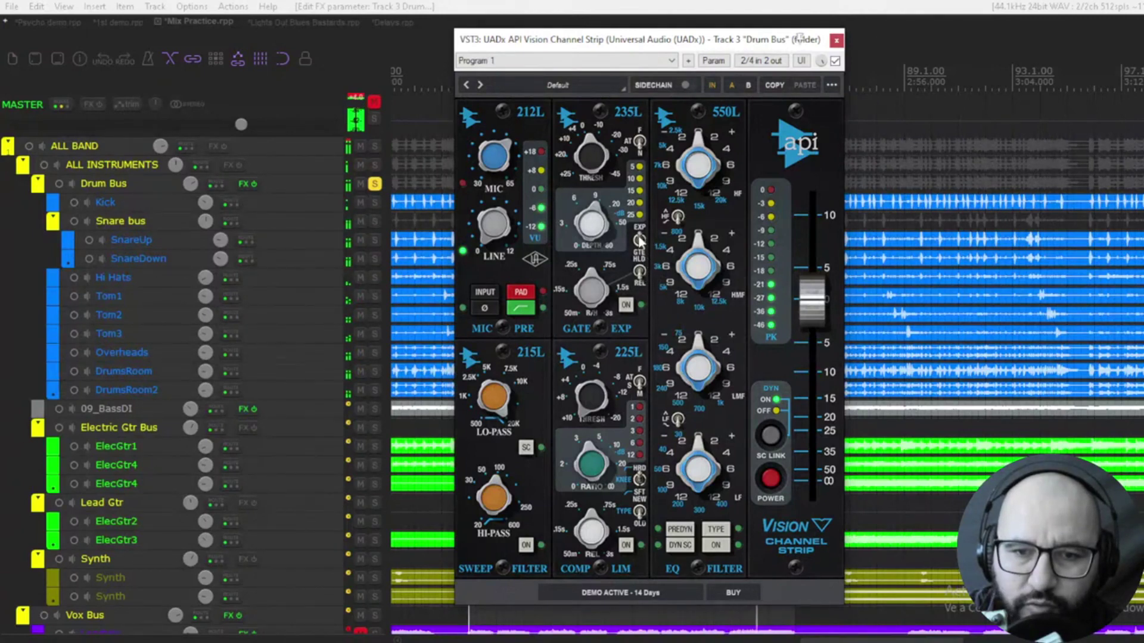
# Try the 235L gate/expander on the drums, adjusting its depth and release, and switch it off.
pyautogui.click(625, 306)
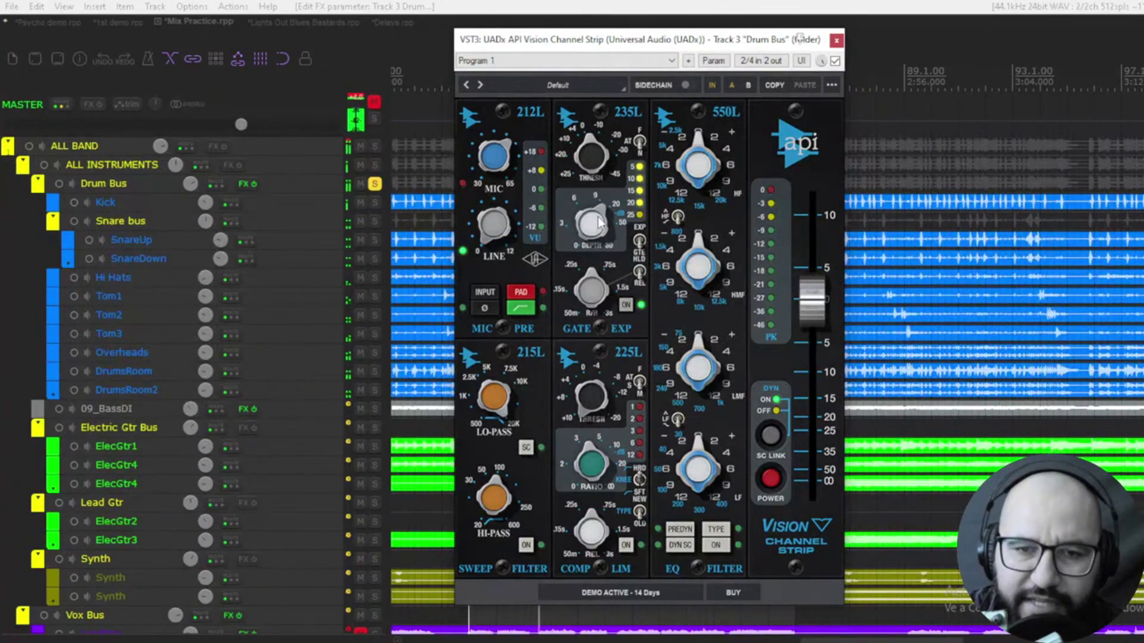
pyautogui.moveTo(598, 219); pyautogui.dragTo(600, 235)
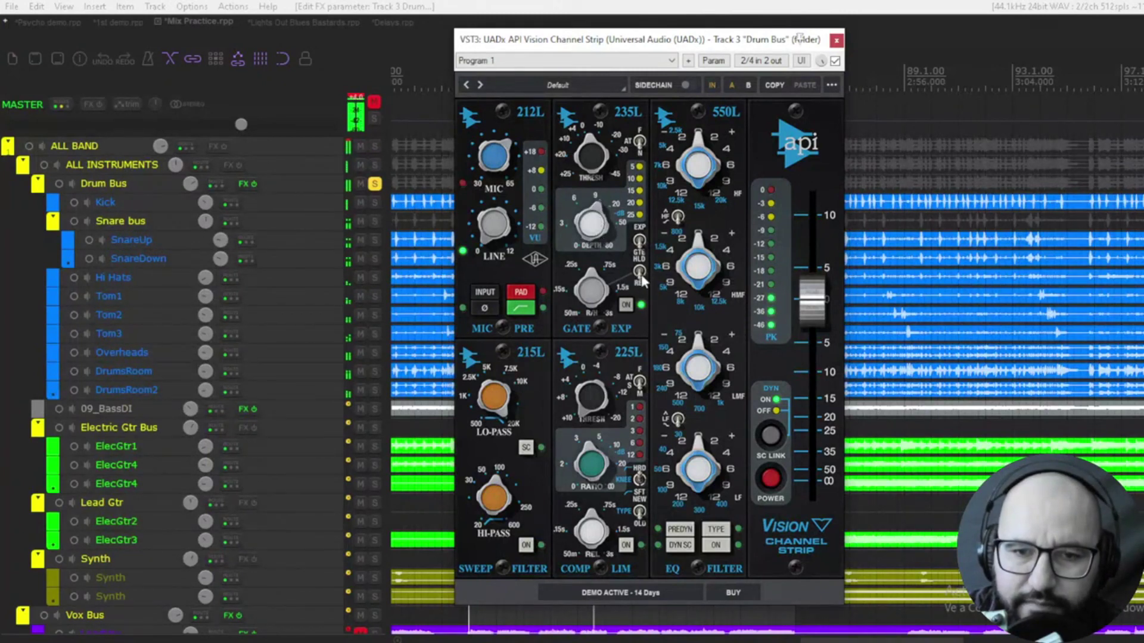
pyautogui.moveTo(604, 297); pyautogui.dragTo(603, 334)
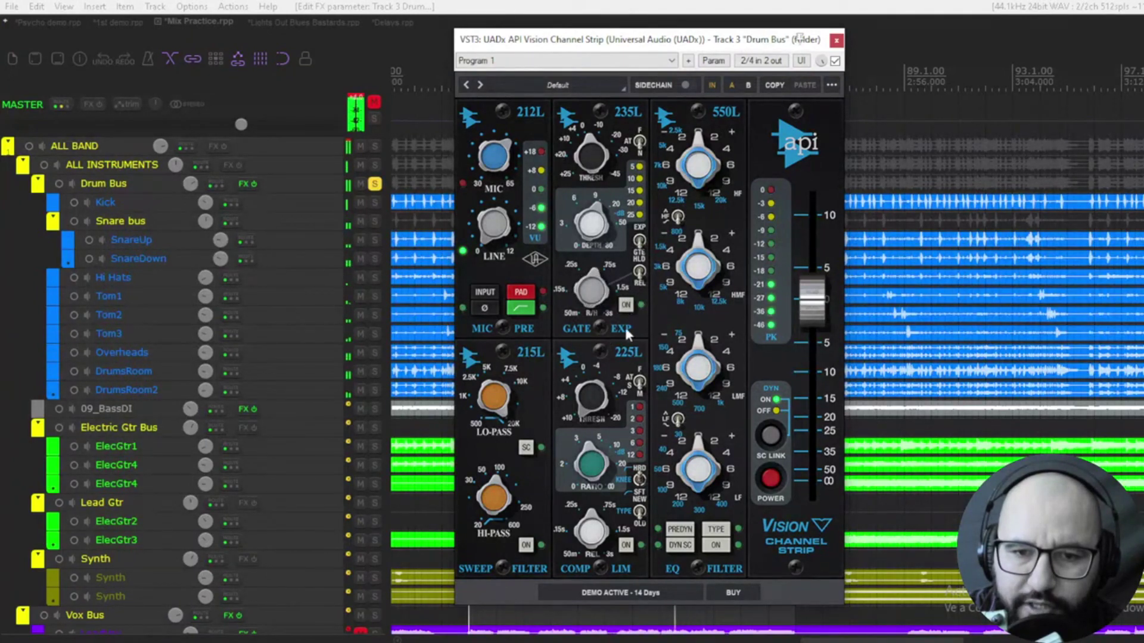
# Switch on the 225L compressor and try the 560L graphic EQ's 1K-to-500 range before returning to the 550L EQ.
pyautogui.click(625, 545)
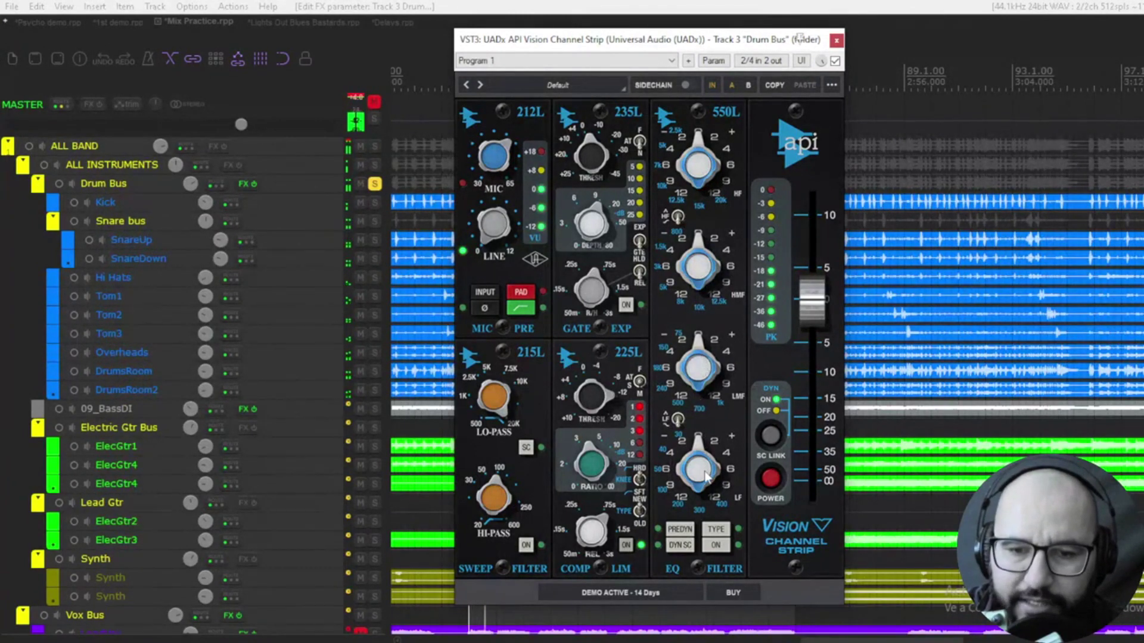
pyautogui.click(717, 535)
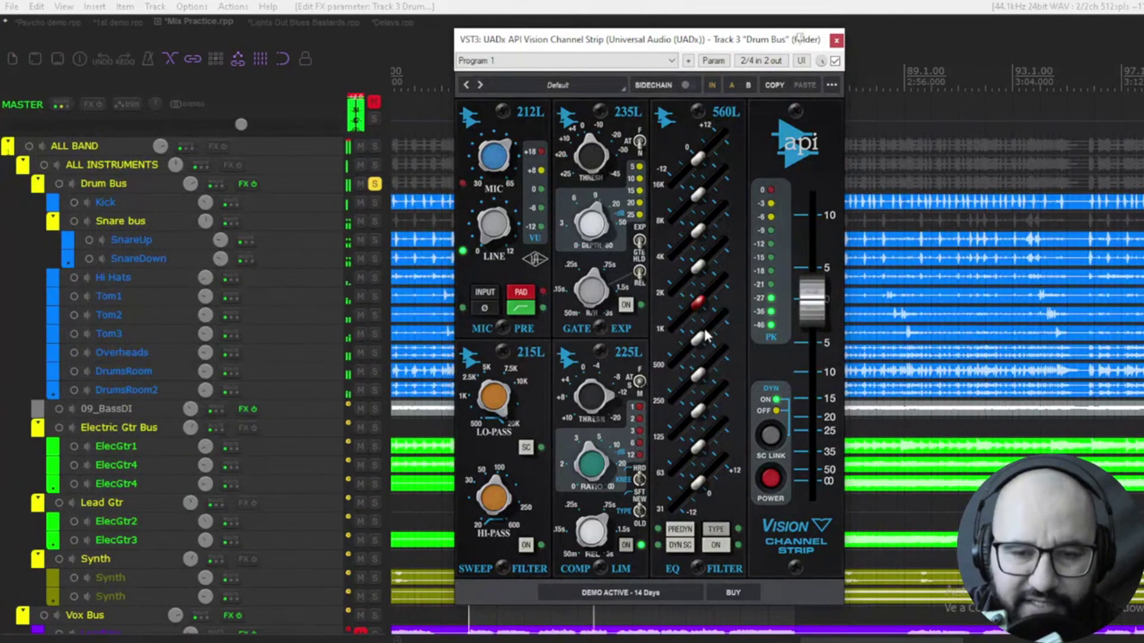
pyautogui.moveTo(704, 331)
pyautogui.mouseDown()
pyautogui.moveTo(701, 342)
pyautogui.moveTo(720, 323)
pyautogui.moveTo(711, 331)
pyautogui.mouseUp()
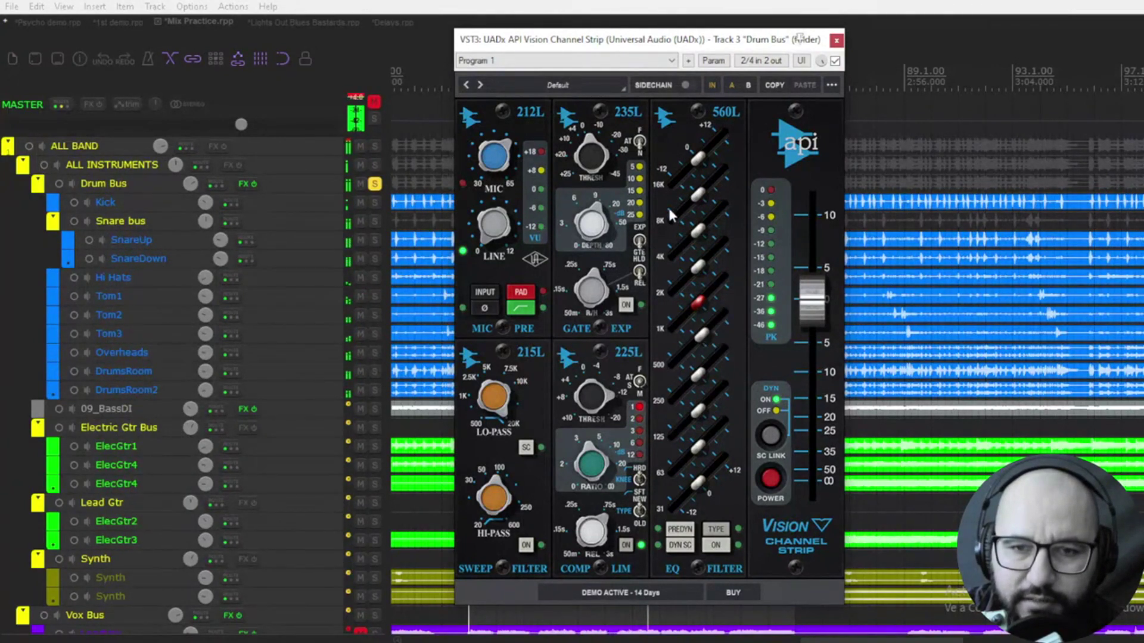
pyautogui.click(728, 531)
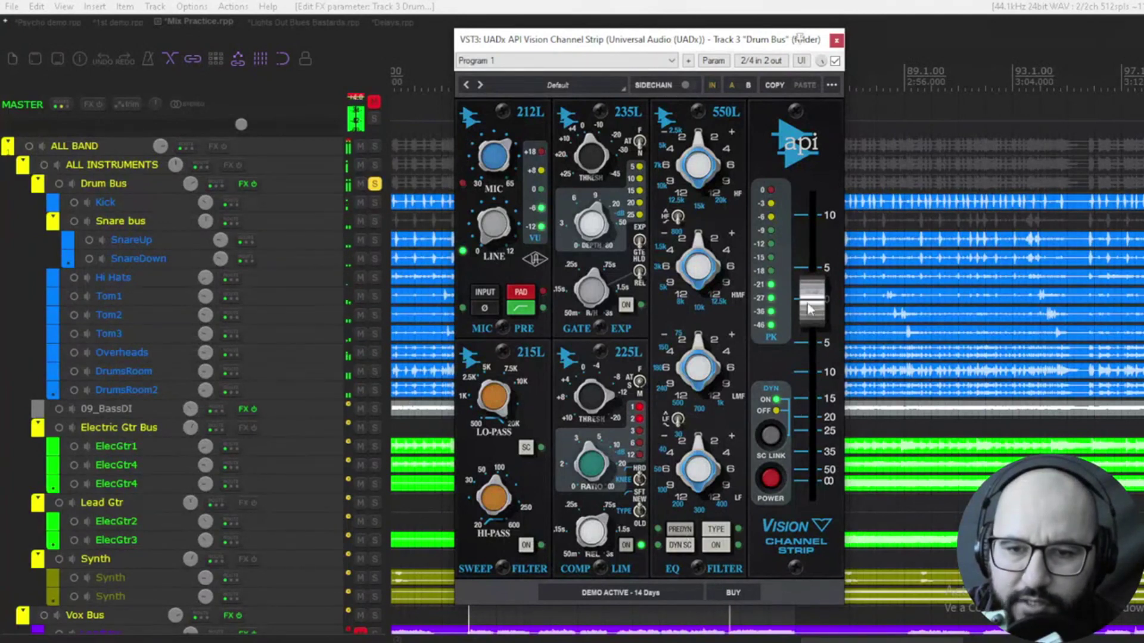
# Try the output fader, preview the Drum Bring Out Cymbals preset and return the channel strip to the Default preset.
pyautogui.moveTo(806, 302)
pyautogui.mouseDown()
pyautogui.moveTo(810, 339)
pyautogui.moveTo(811, 322)
pyautogui.mouseUp()
pyautogui.click(777, 406)
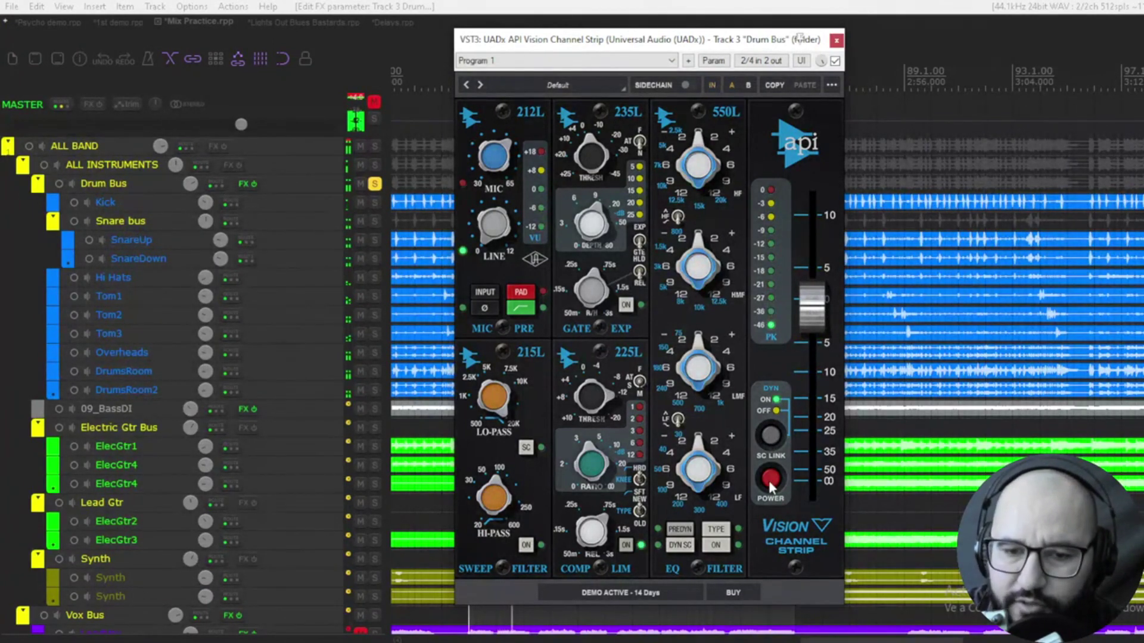
pyautogui.click(480, 85)
pyautogui.click(463, 85)
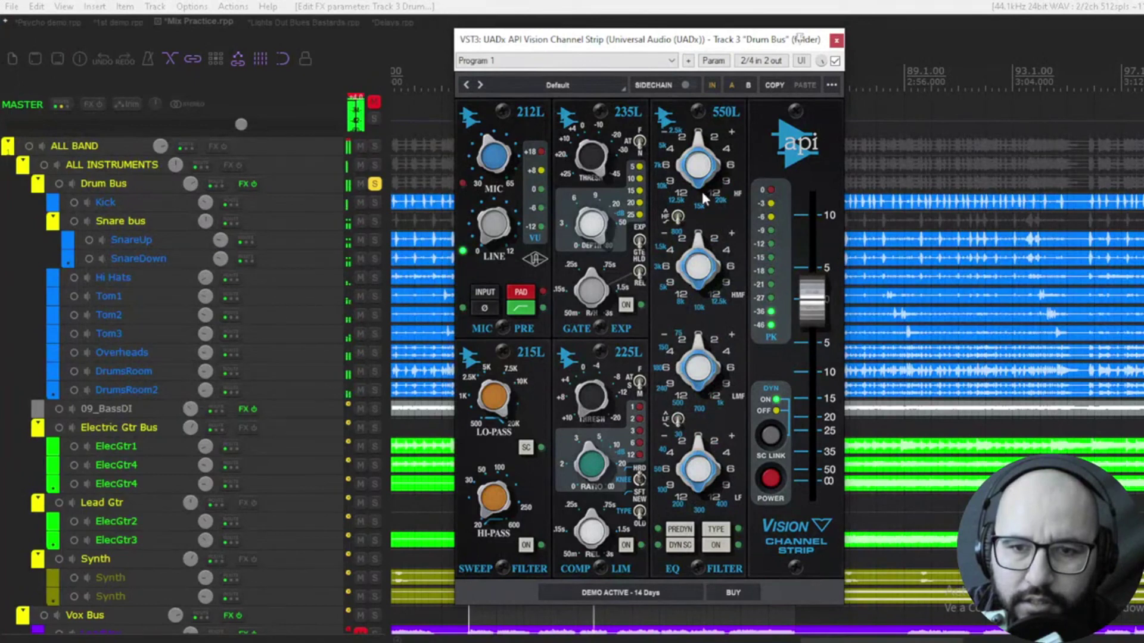
pyautogui.click(480, 85)
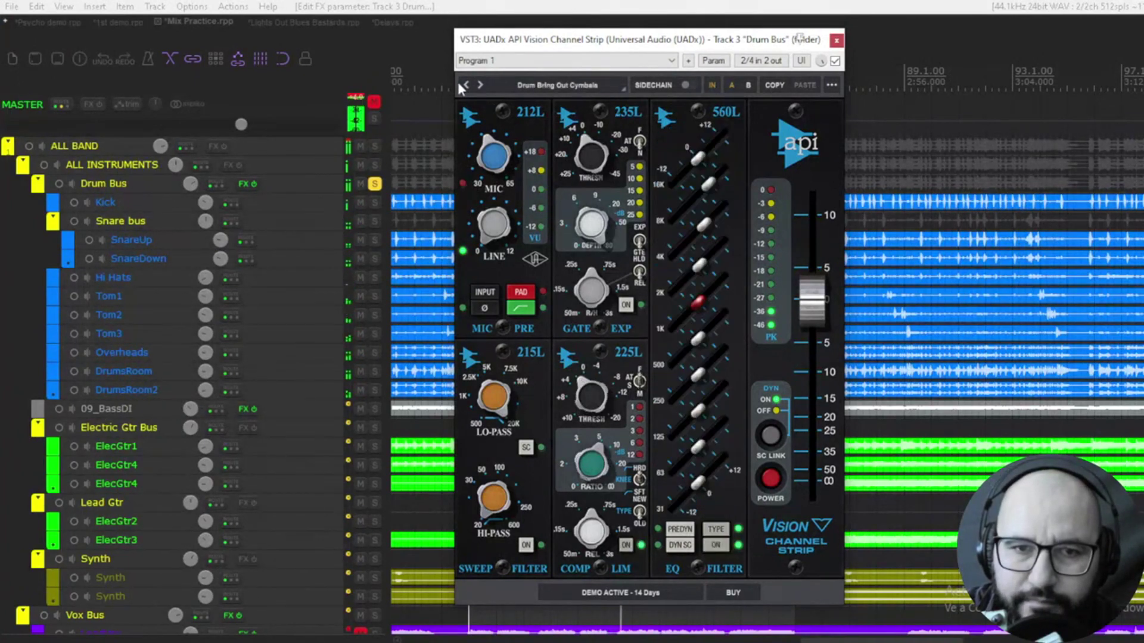
pyautogui.click(464, 86)
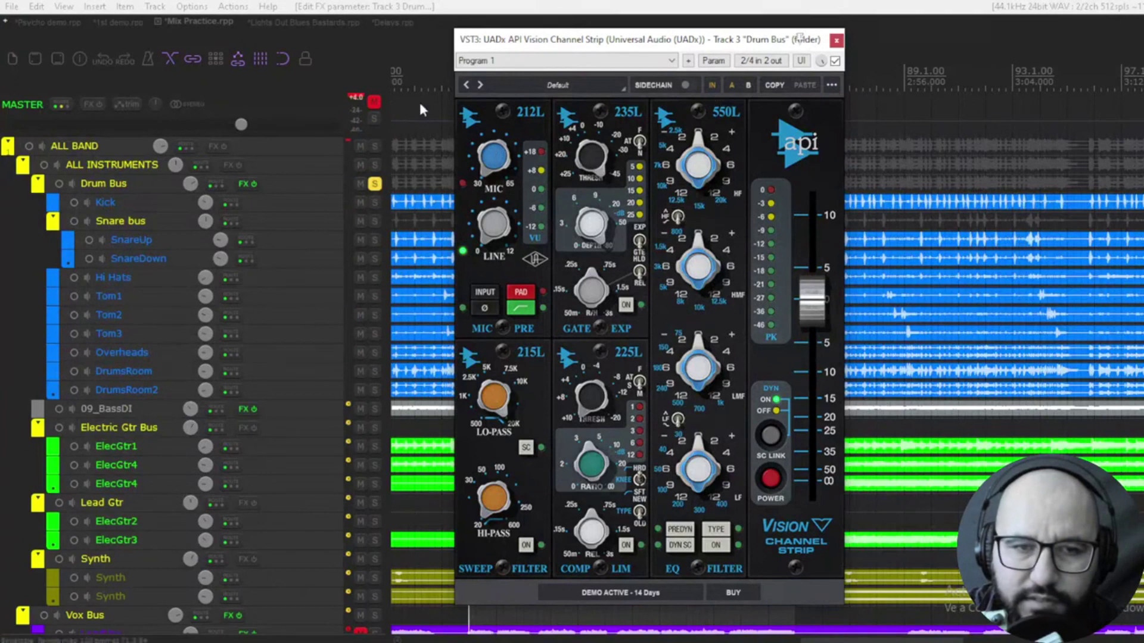
# Unmute the master track and play the drums, comparing the sound with the channel strip bypassed and active.
pyautogui.click(374, 103)
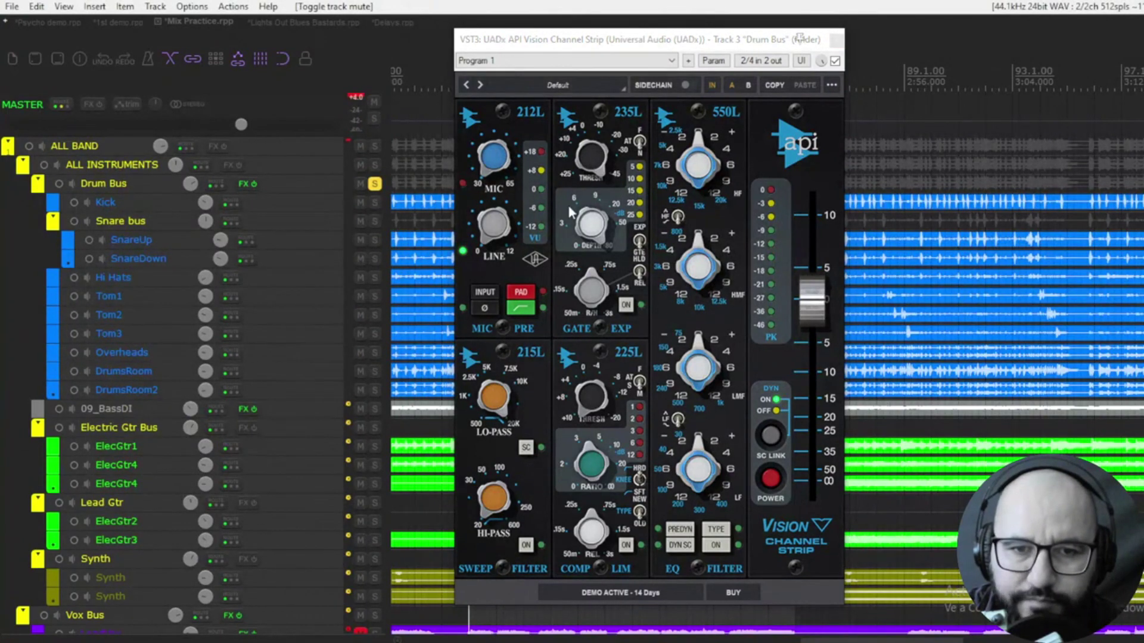
pyautogui.press('space')
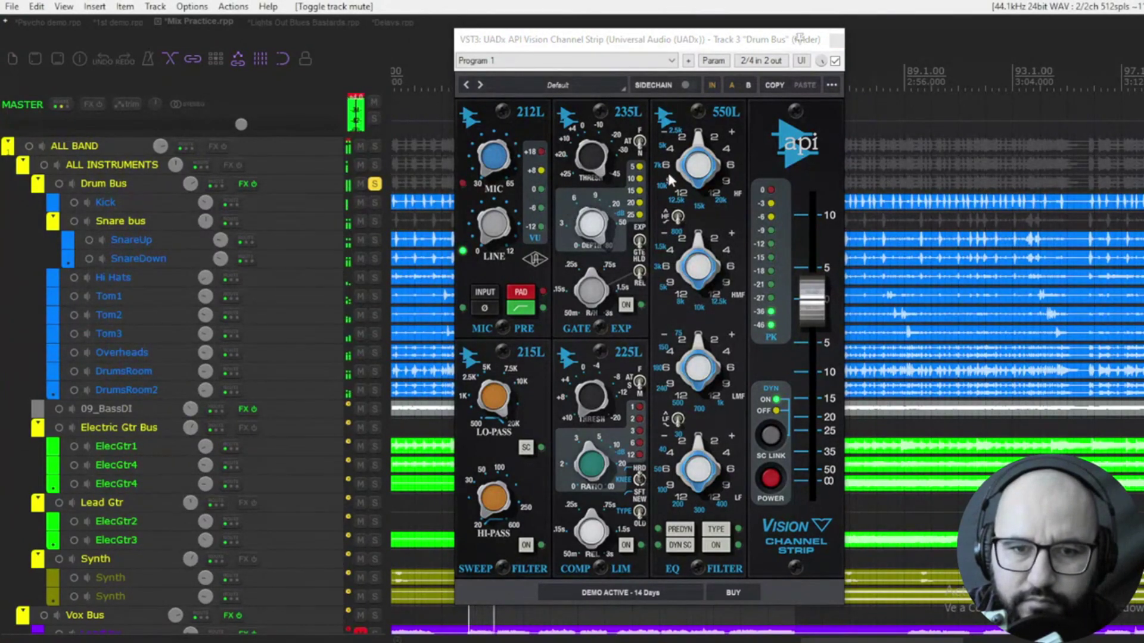
pyautogui.click(835, 61)
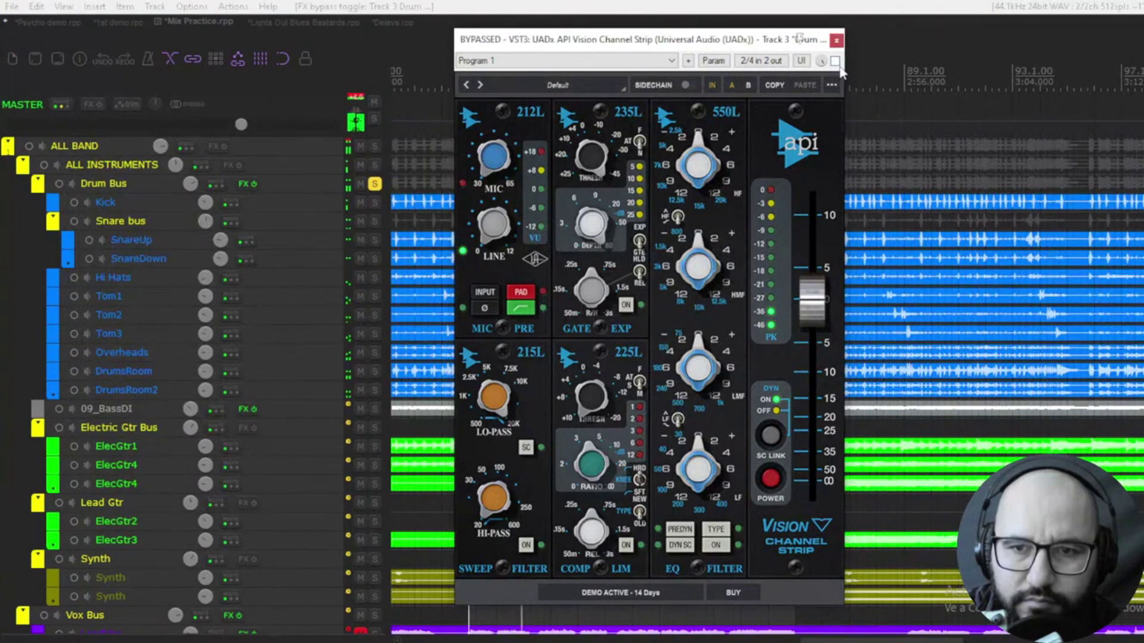
pyautogui.click(835, 61)
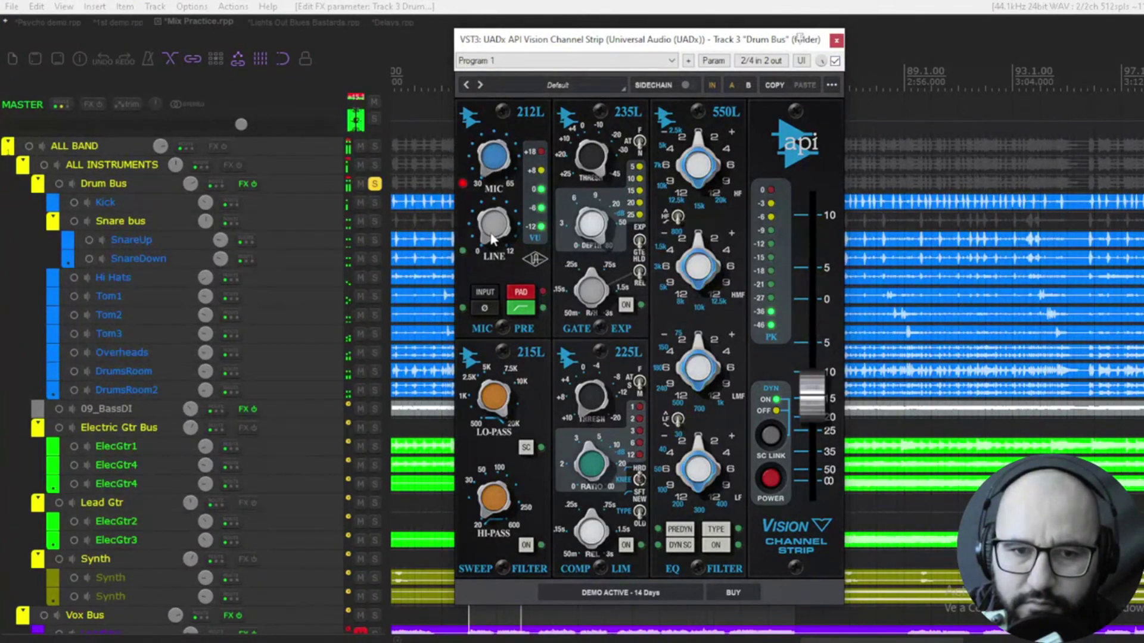
# Turn on the 212L preamp's pad and set its input to Mic after comparing it with Line.
pyautogui.click(492, 289)
pyautogui.click(525, 295)
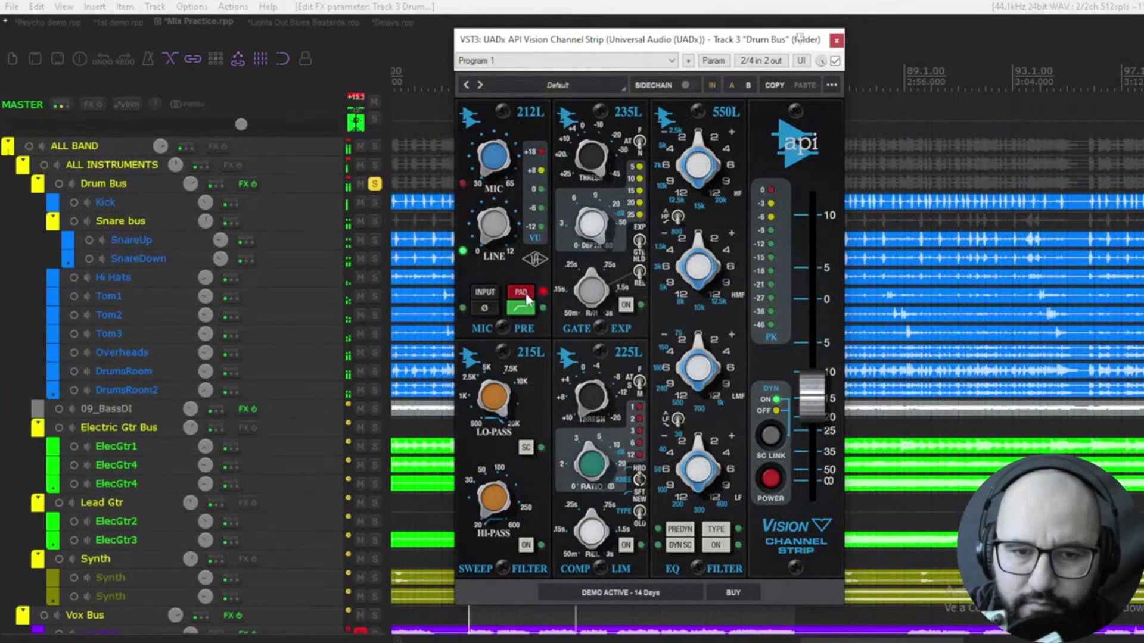
pyautogui.click(491, 288)
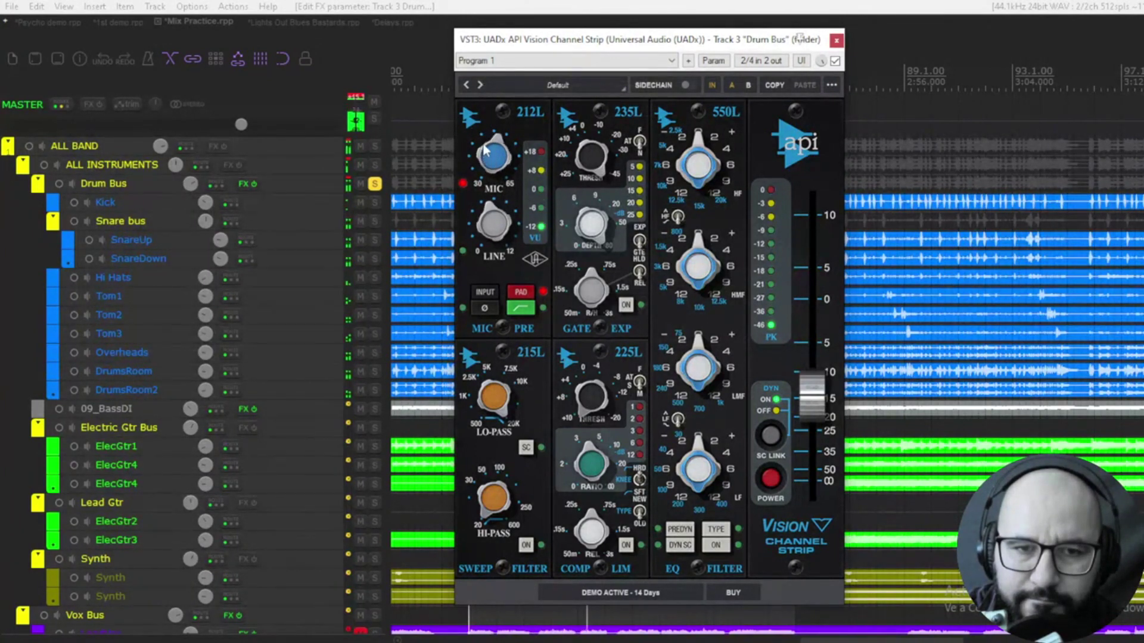
# Lower the channel strip's output fader to about -18 dB, matching the level against the bypassed drums.
pyautogui.moveTo(811, 393); pyautogui.dragTo(811, 411)
pyautogui.click(835, 61)
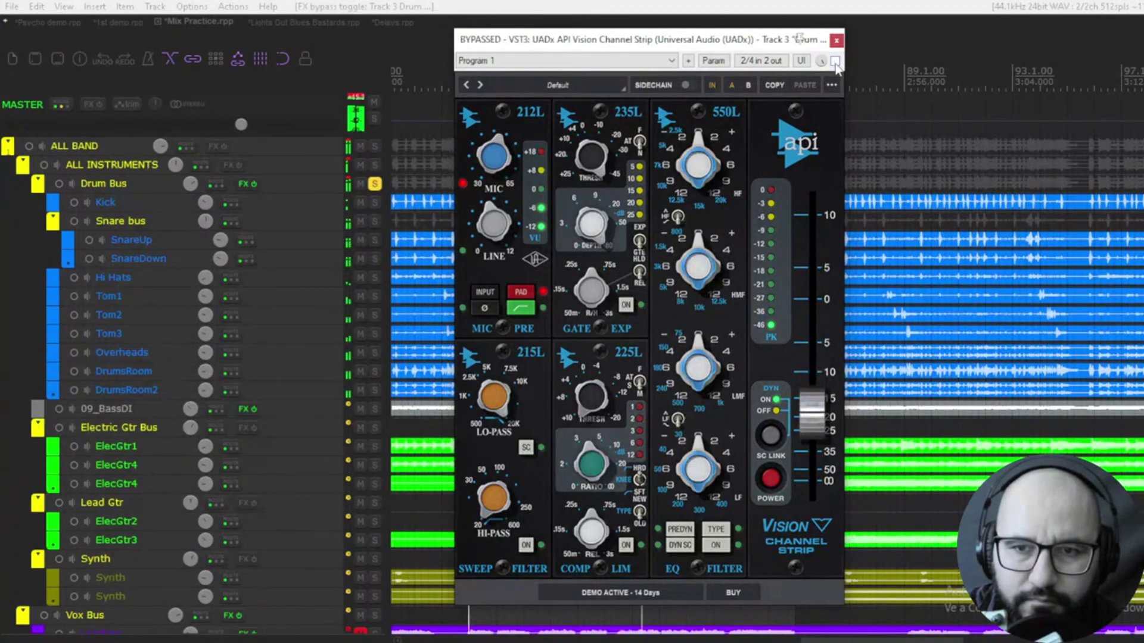
pyautogui.click(835, 60)
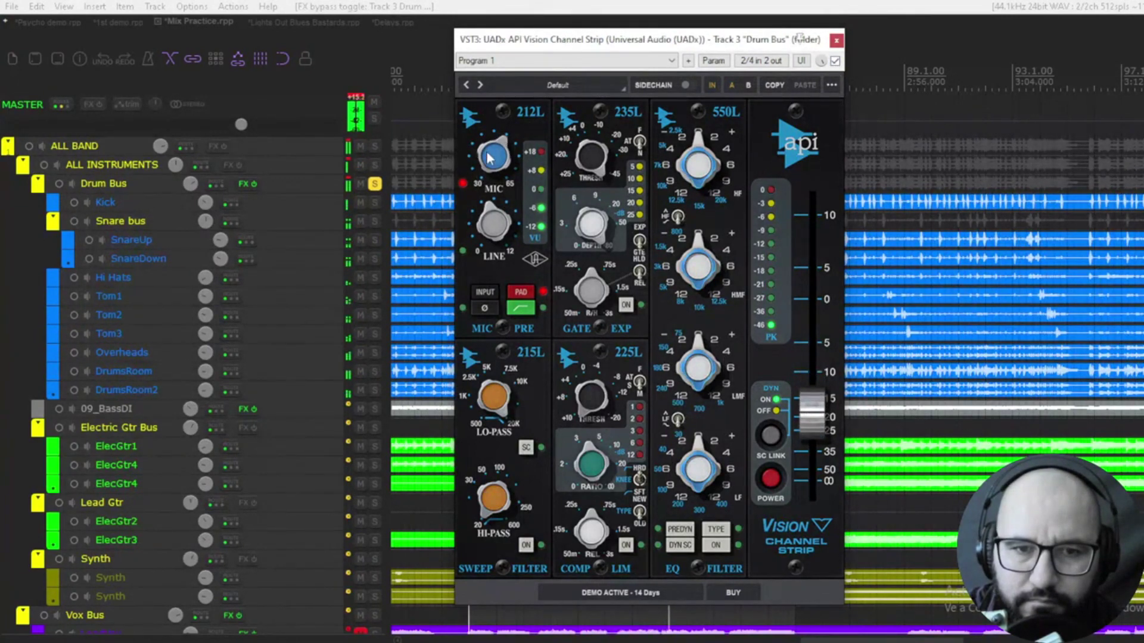
pyautogui.click(825, 415)
pyautogui.moveTo(825, 413); pyautogui.dragTo(819, 413)
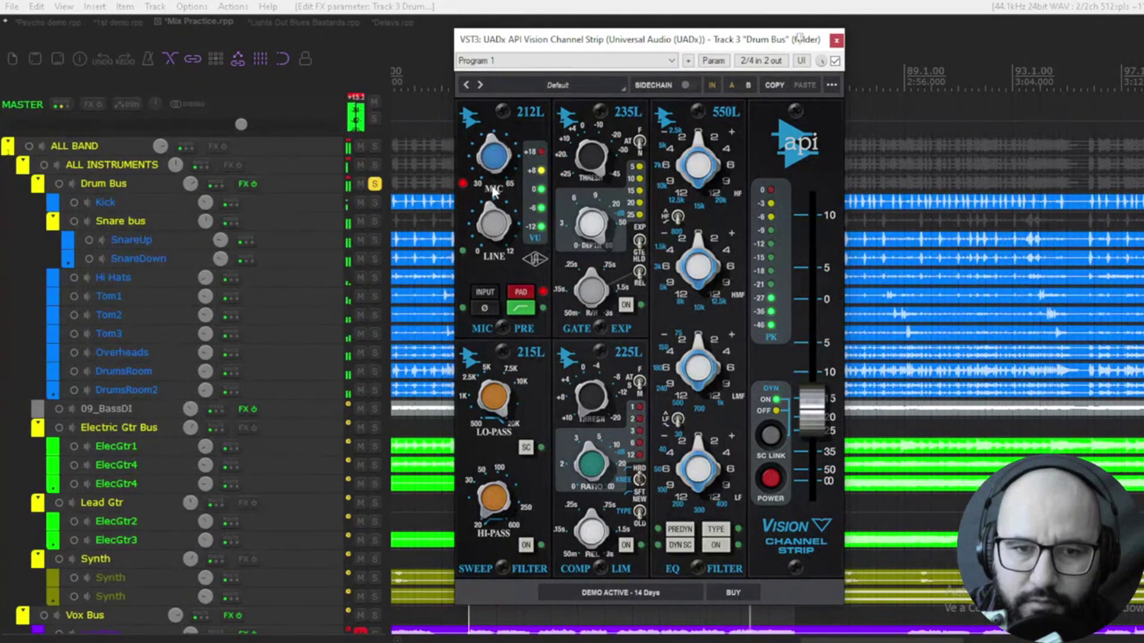
# Switch on the 215L filter and 225L compressor with the output fader at about -15 dB, comparing against the bypassed drums.
pyautogui.click(527, 544)
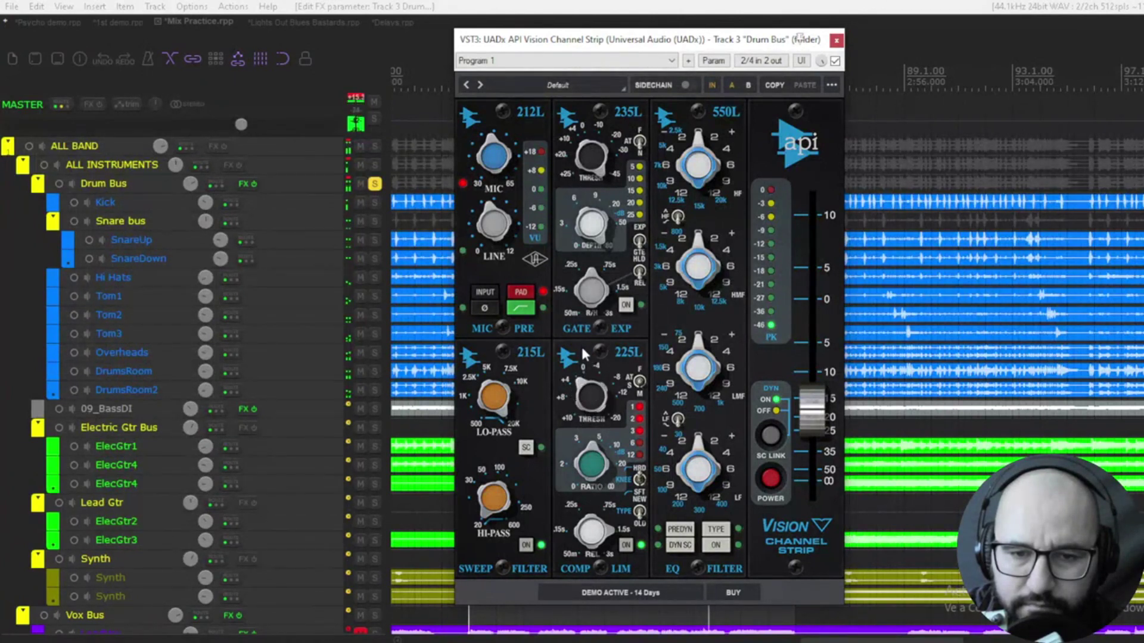
pyautogui.moveTo(818, 420)
pyautogui.mouseDown()
pyautogui.moveTo(819, 384)
pyautogui.moveTo(816, 408)
pyautogui.mouseUp()
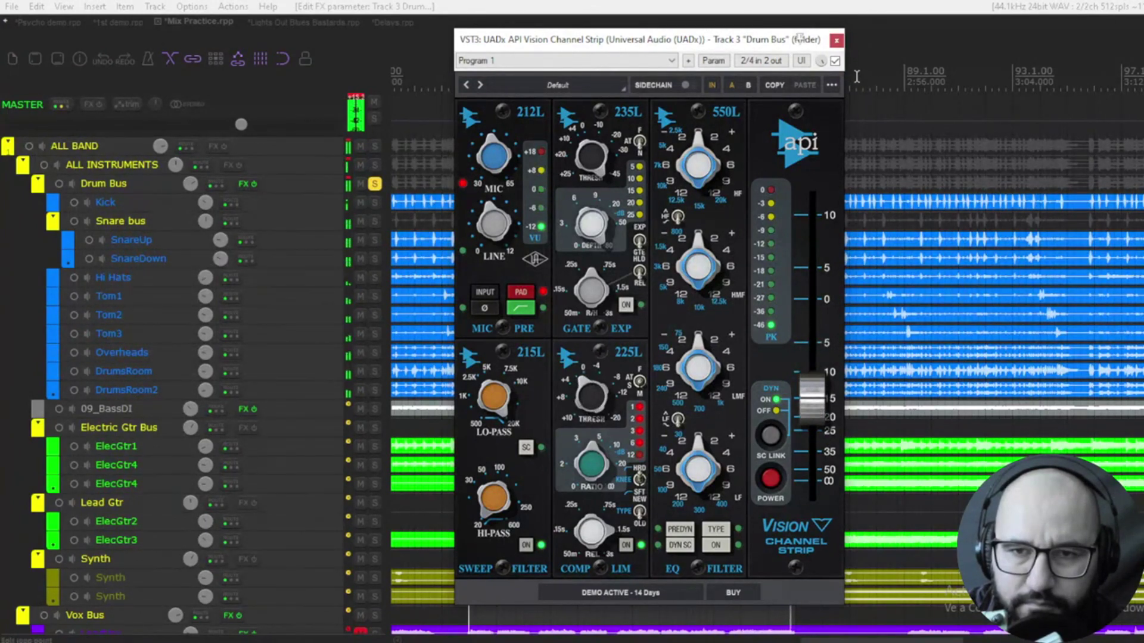
pyautogui.click(835, 60)
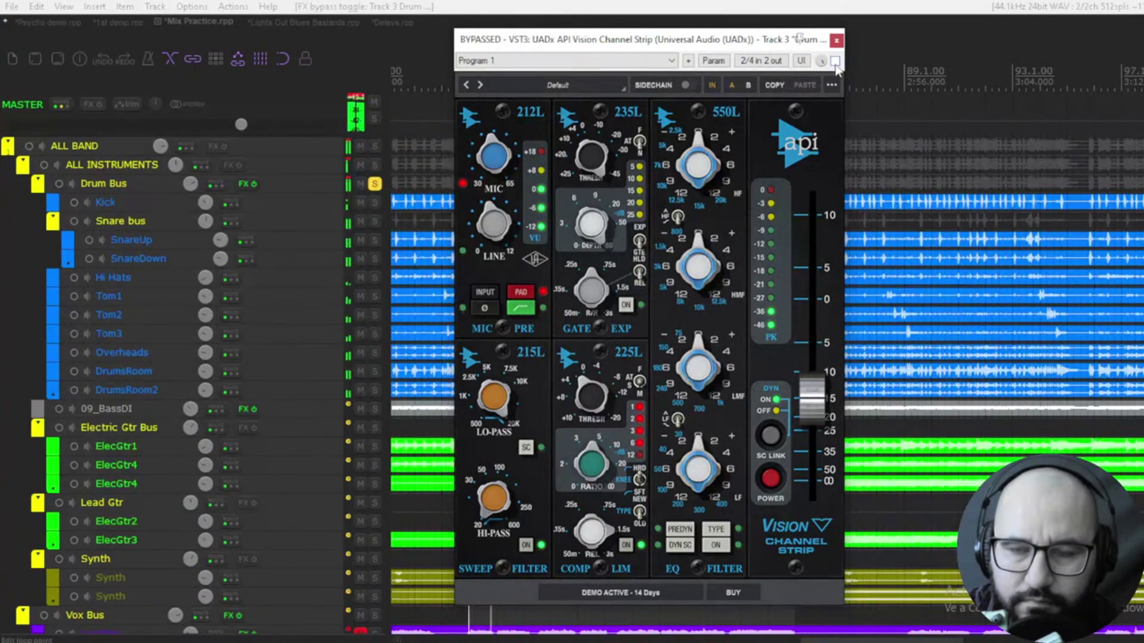
pyautogui.click(834, 61)
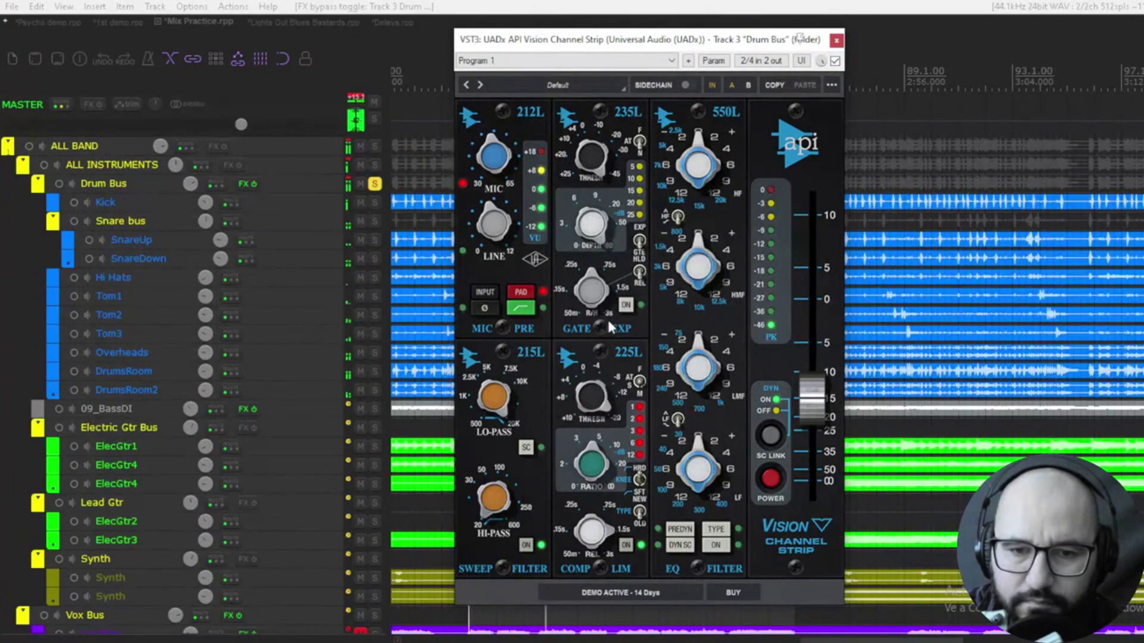
# Adjust the 225L compressor's ratio and set the output fader to about -16 dB, comparing against the bypassed drums.
pyautogui.click(593, 465)
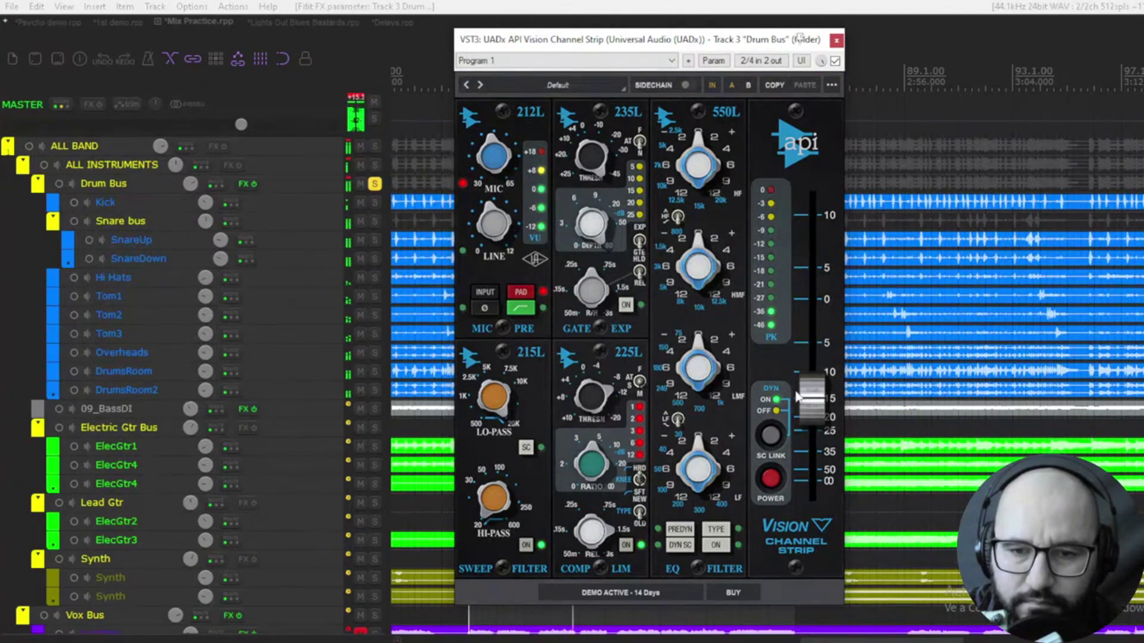
pyautogui.moveTo(812, 398)
pyautogui.mouseDown()
pyautogui.moveTo(812, 358)
pyautogui.moveTo(814, 385)
pyautogui.mouseUp()
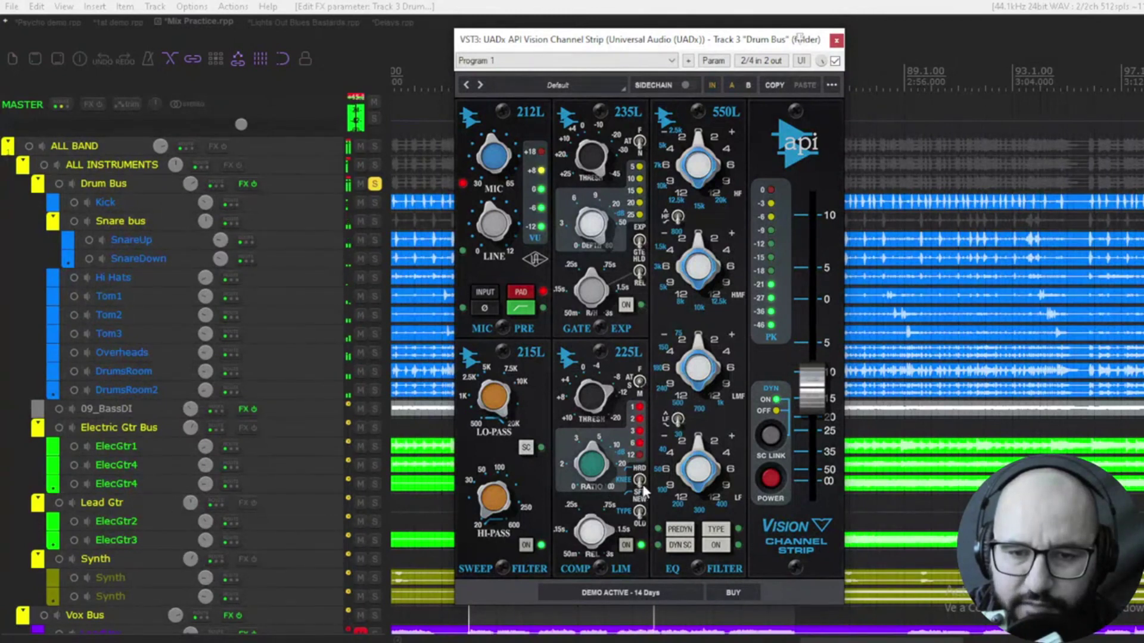
pyautogui.moveTo(802, 395)
pyautogui.mouseDown()
pyautogui.moveTo(818, 413)
pyautogui.moveTo(813, 401)
pyautogui.mouseUp()
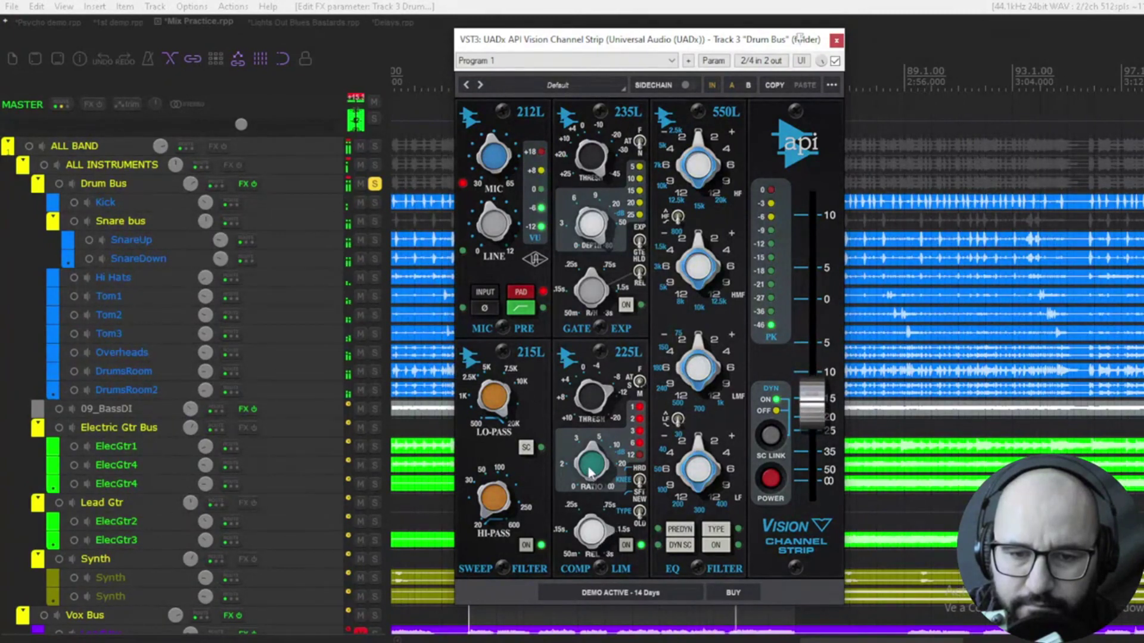
pyautogui.moveTo(588, 472); pyautogui.dragTo(592, 466)
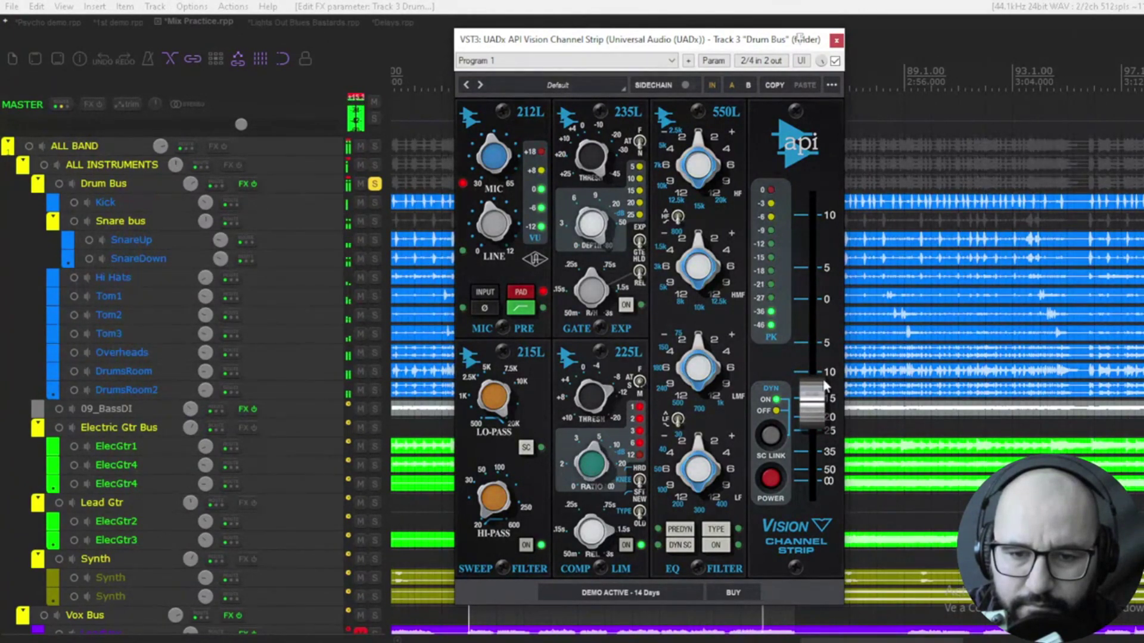
pyautogui.click(835, 60)
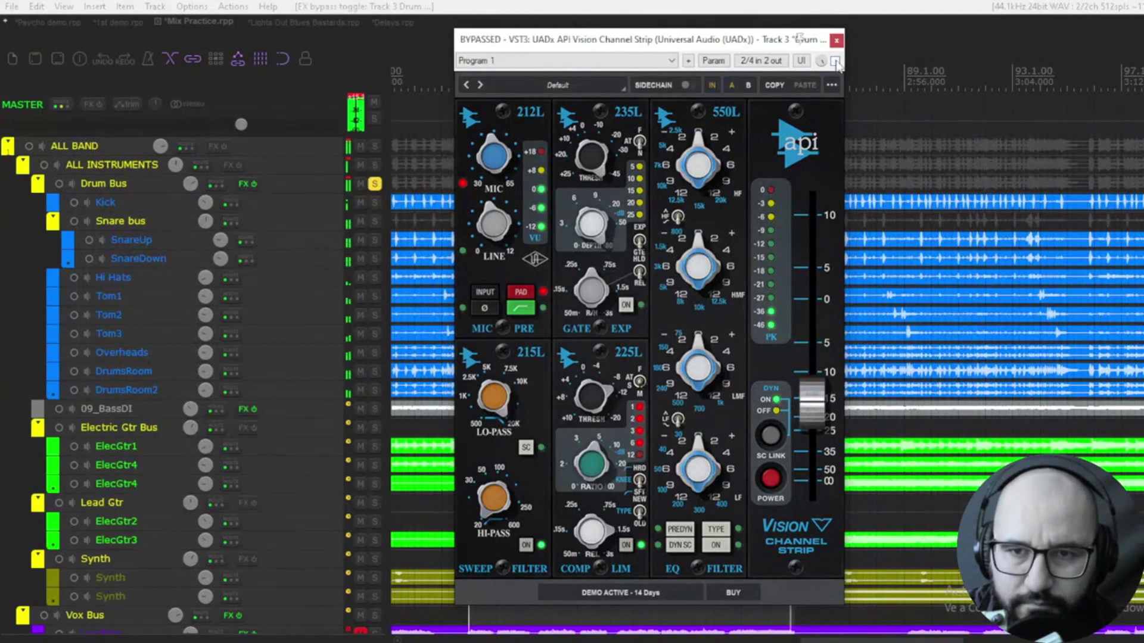
pyautogui.click(834, 60)
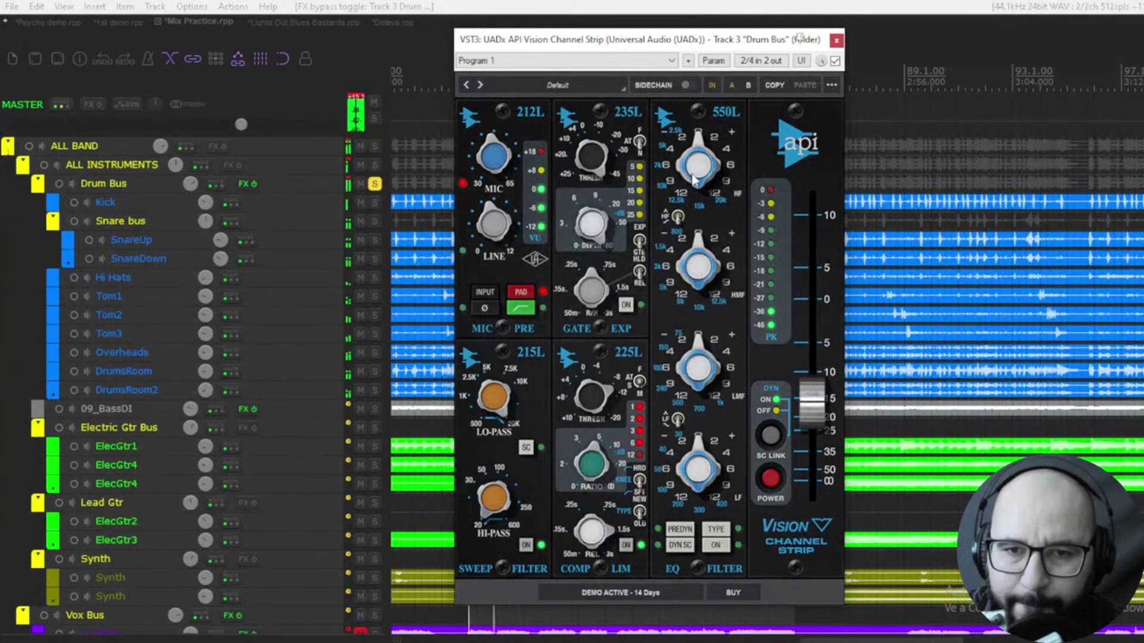
# Boost the 550L's HF band about 2 dB and switch the EQ on, comparing against the bypassed drums with the output fader at about -16 dB.
pyautogui.moveTo(699, 190); pyautogui.dragTo(698, 172)
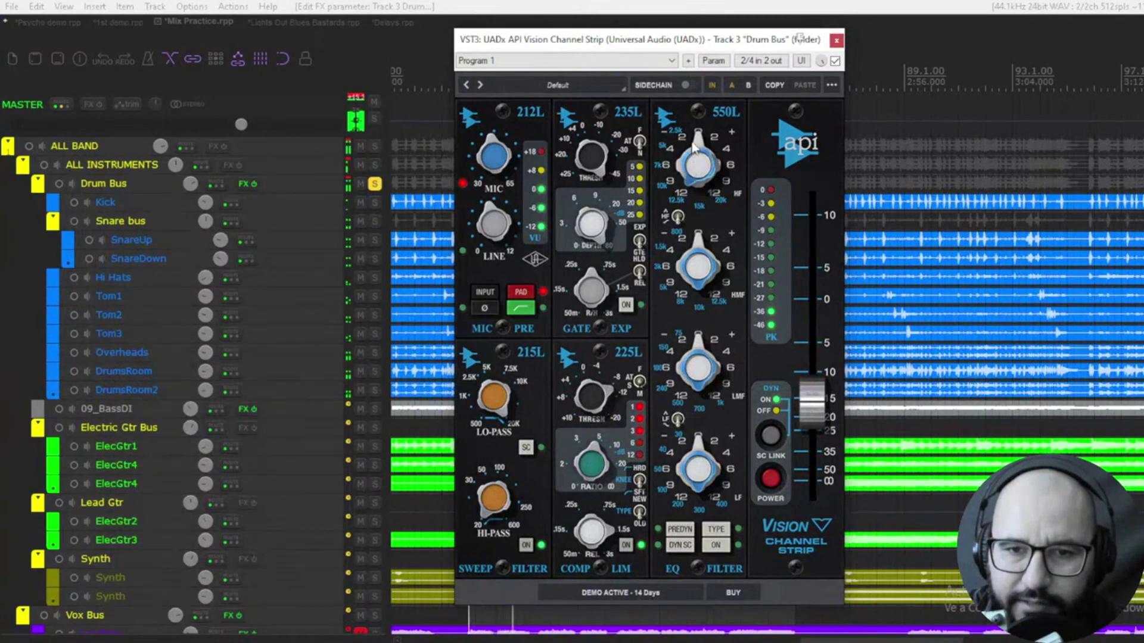
pyautogui.moveTo(711, 135); pyautogui.dragTo(684, 126)
pyautogui.click(716, 546)
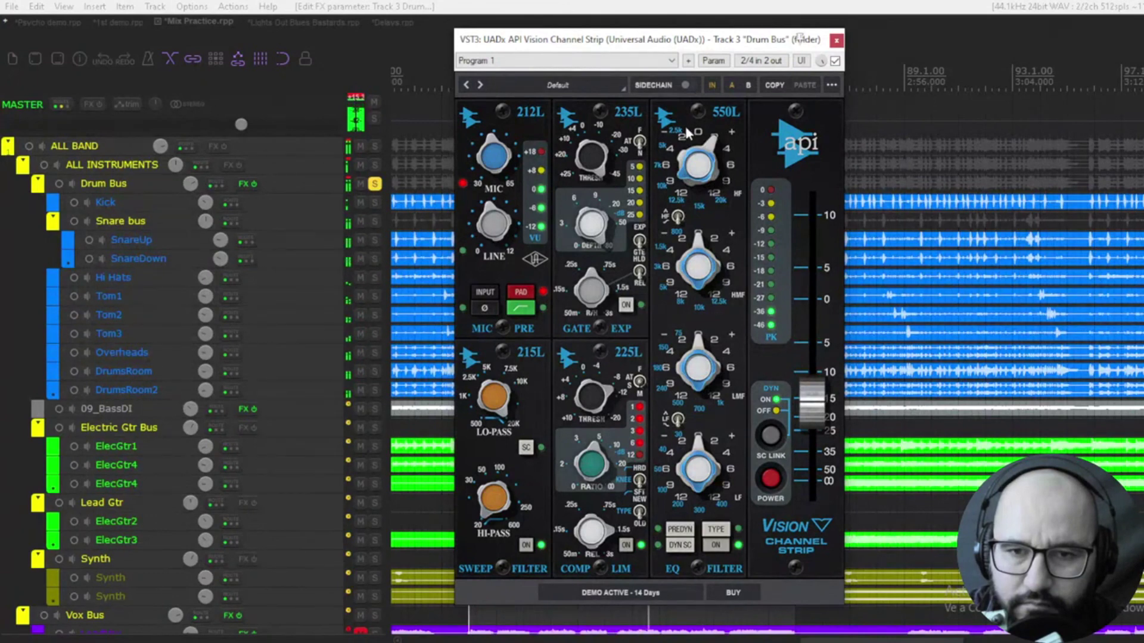
pyautogui.click(835, 61)
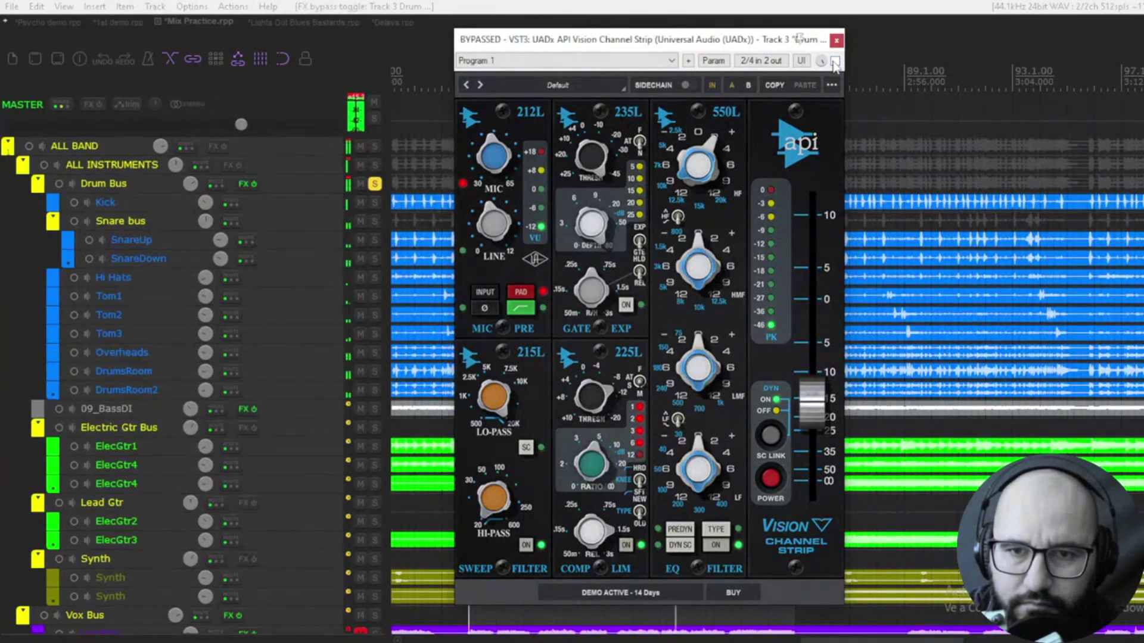
pyautogui.click(834, 61)
pyautogui.moveTo(803, 396); pyautogui.dragTo(812, 401)
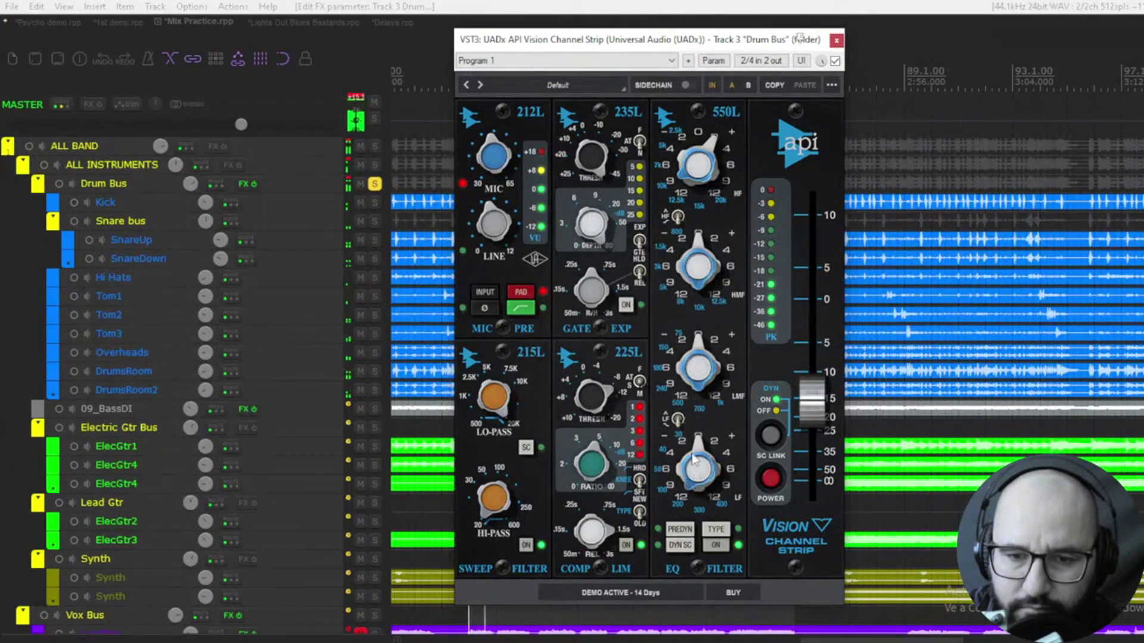
# Boost the 550L's LF band about 2 dB and trim the output fader to about -17 dB, comparing against the bypassed drums.
pyautogui.moveTo(691, 438)
pyautogui.mouseDown()
pyautogui.moveTo(695, 417)
pyautogui.moveTo(688, 427)
pyautogui.mouseUp()
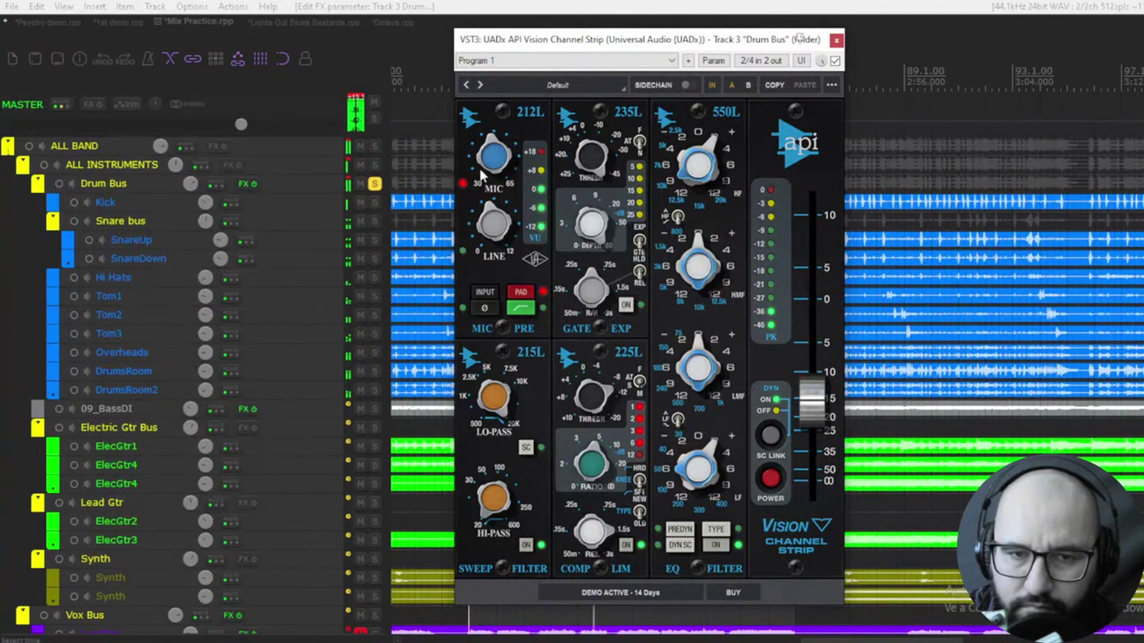
pyautogui.click(835, 60)
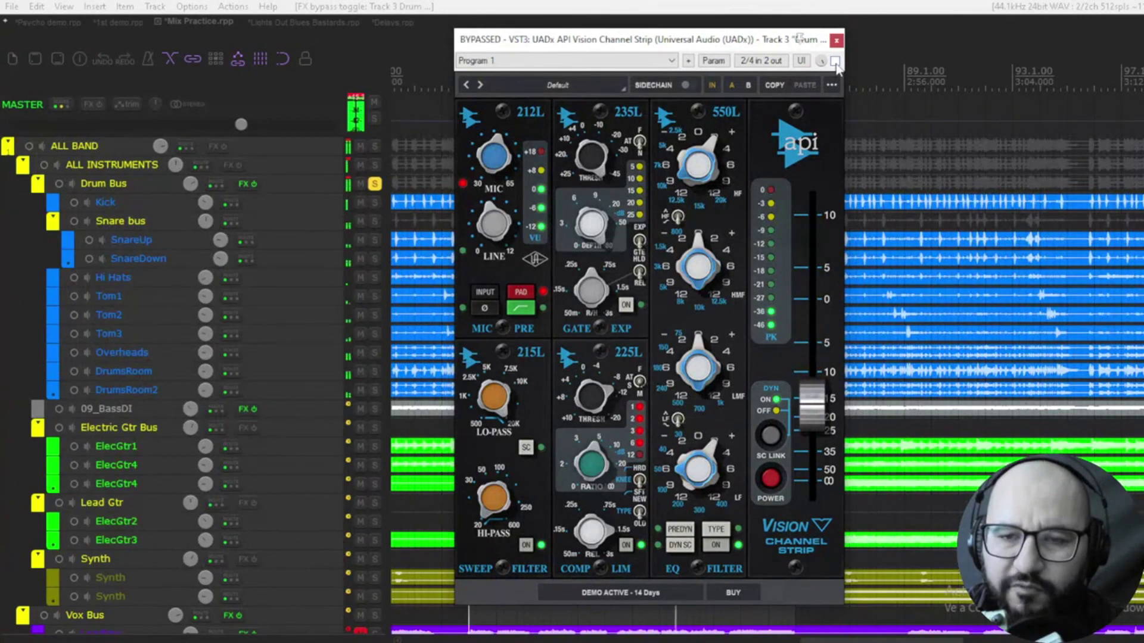
pyautogui.click(835, 61)
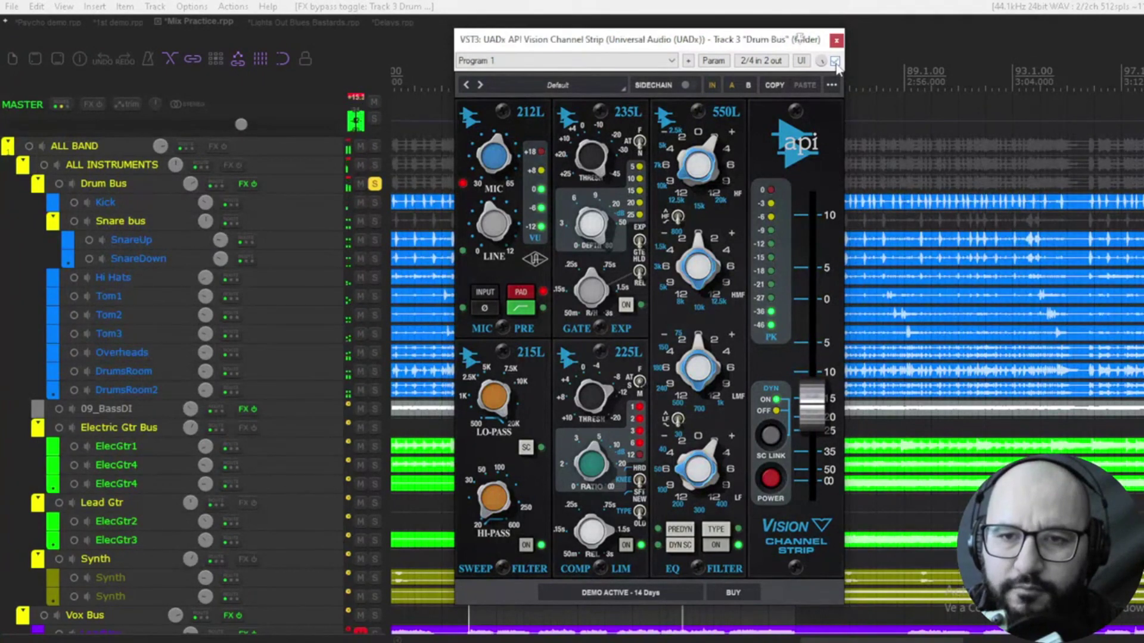
pyautogui.click(811, 402)
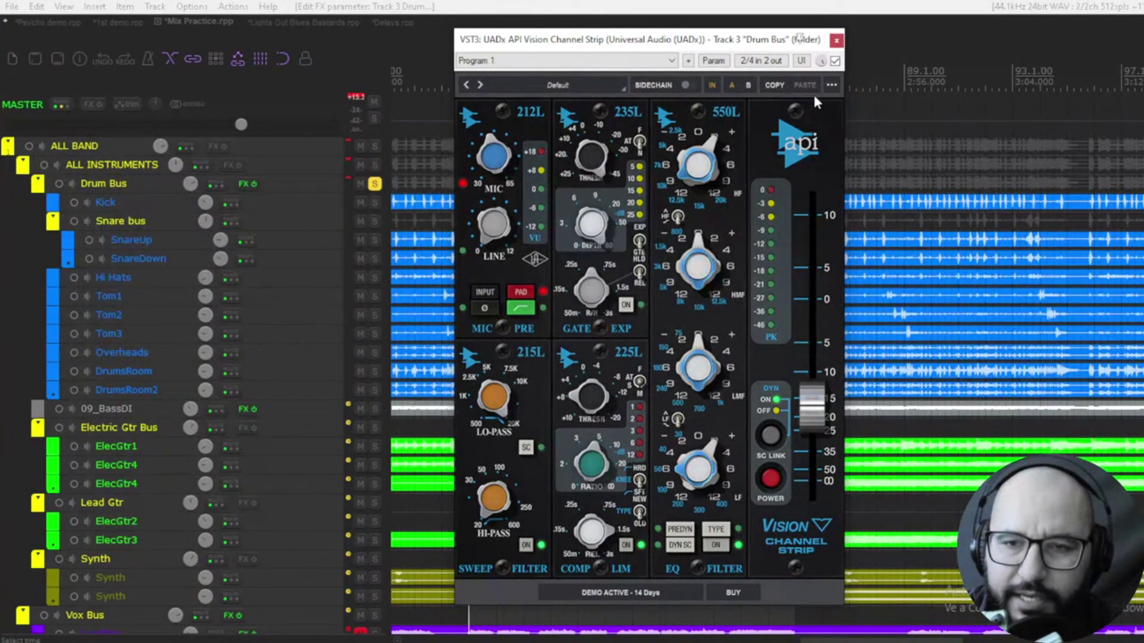
# Bypass and close the Drum Bus channel strip, and switch the solo from the Drum Bus to the 09_BassDI track.
pyautogui.click(835, 60)
pyautogui.click(836, 40)
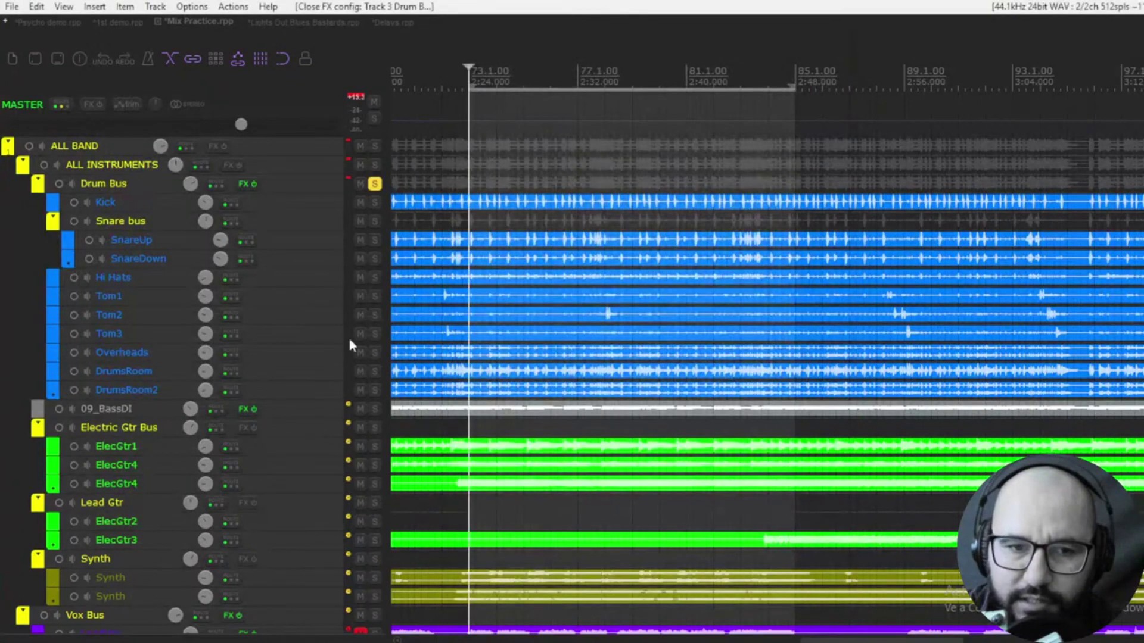
pyautogui.click(374, 184)
pyautogui.click(374, 409)
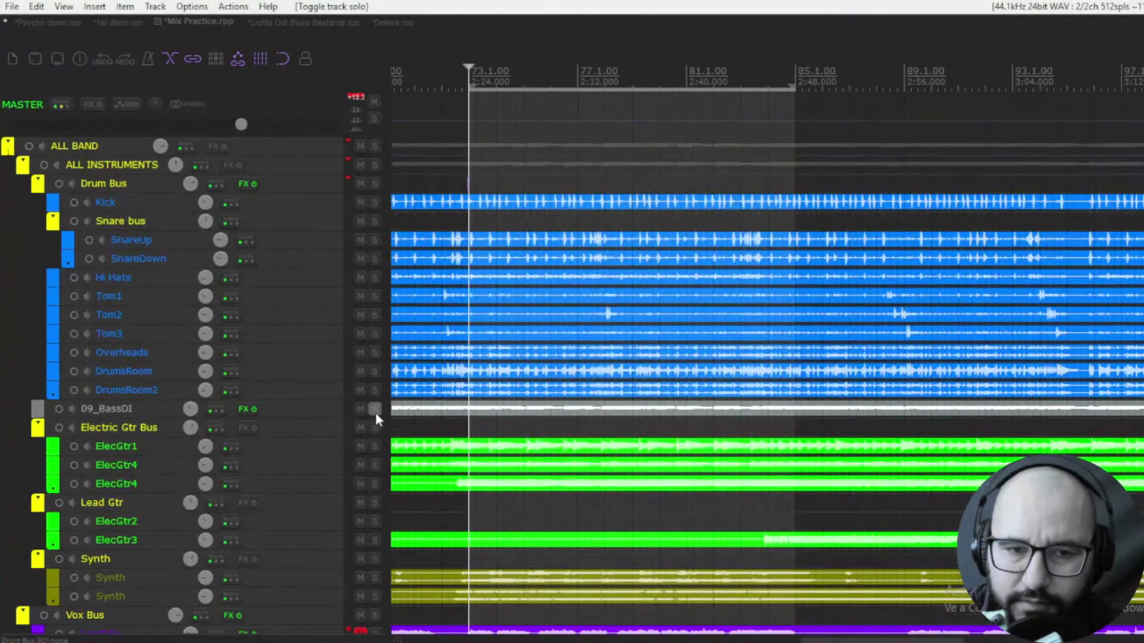
# Open the UADx API Vision Channel Strip on 09_BassDI and take it out of bypass.
pyautogui.rightClick(242, 411)
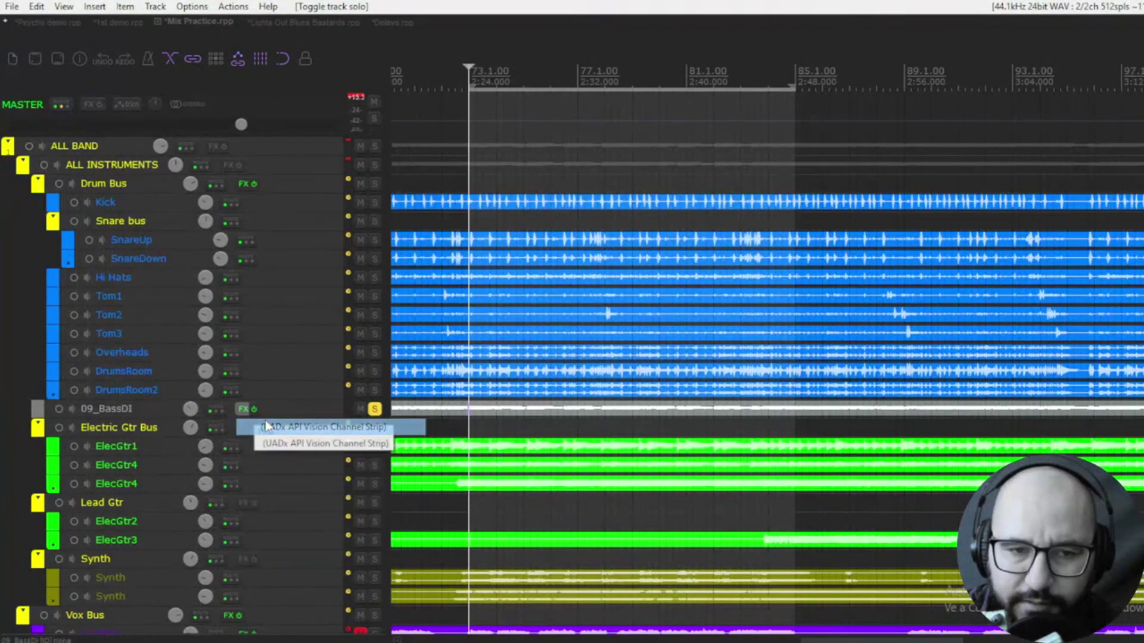
pyautogui.click(262, 426)
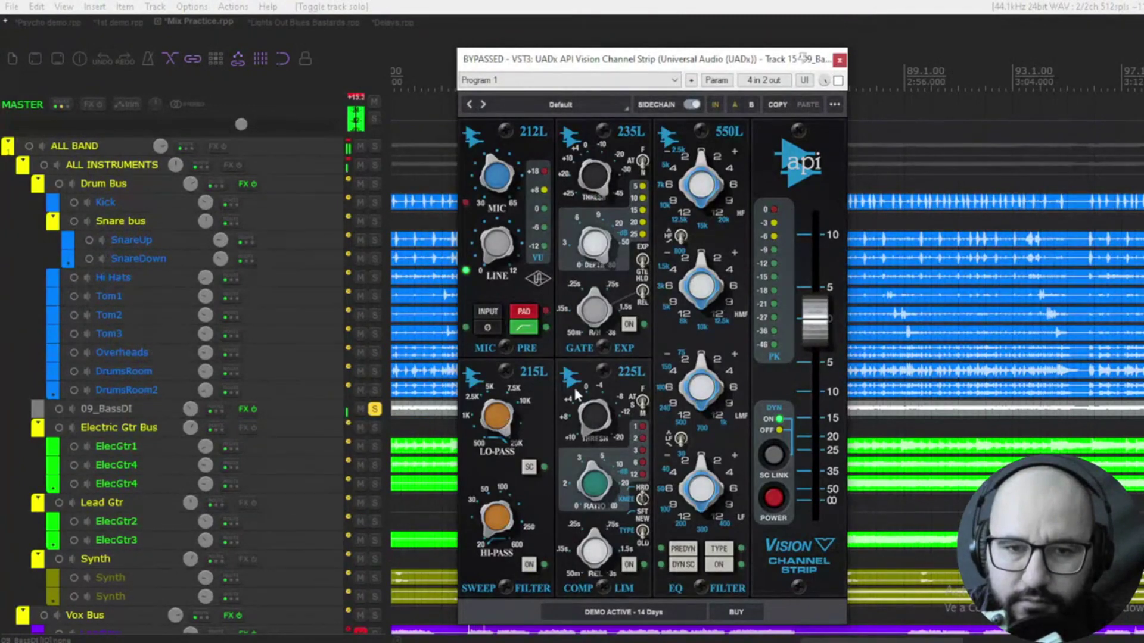
pyautogui.click(837, 80)
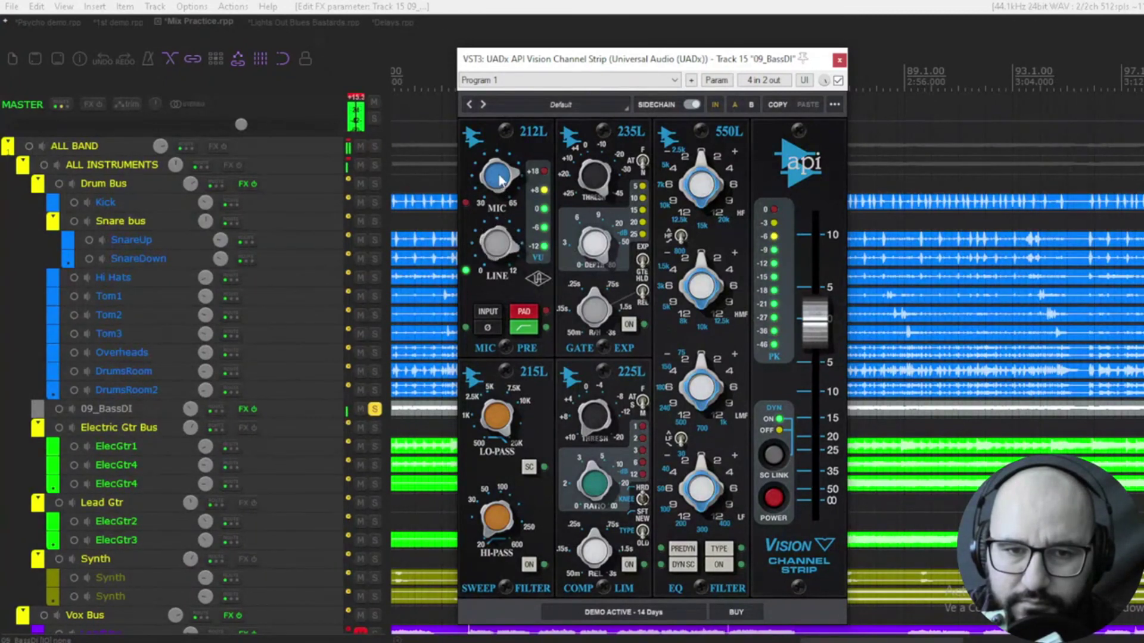
# Lower the output fader to about -7 dB, comparing against the bypassed bass, and switch on the 225L compressor.
pyautogui.moveTo(805, 317); pyautogui.dragTo(831, 373)
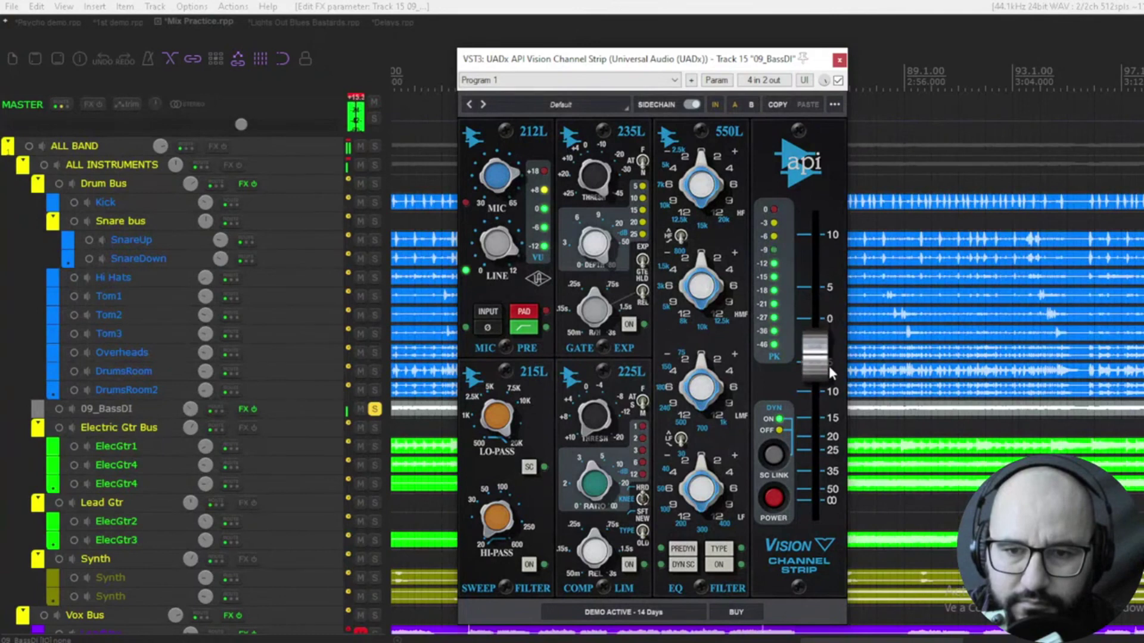
pyautogui.click(838, 81)
pyautogui.click(838, 81)
pyautogui.moveTo(817, 361); pyautogui.dragTo(820, 374)
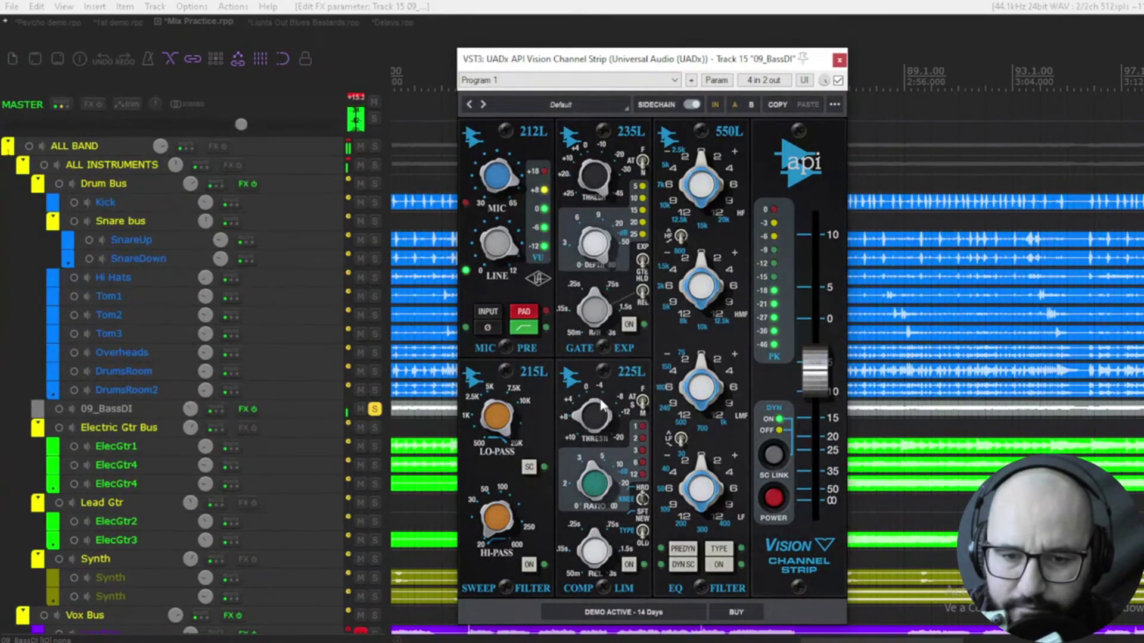
pyautogui.click(629, 564)
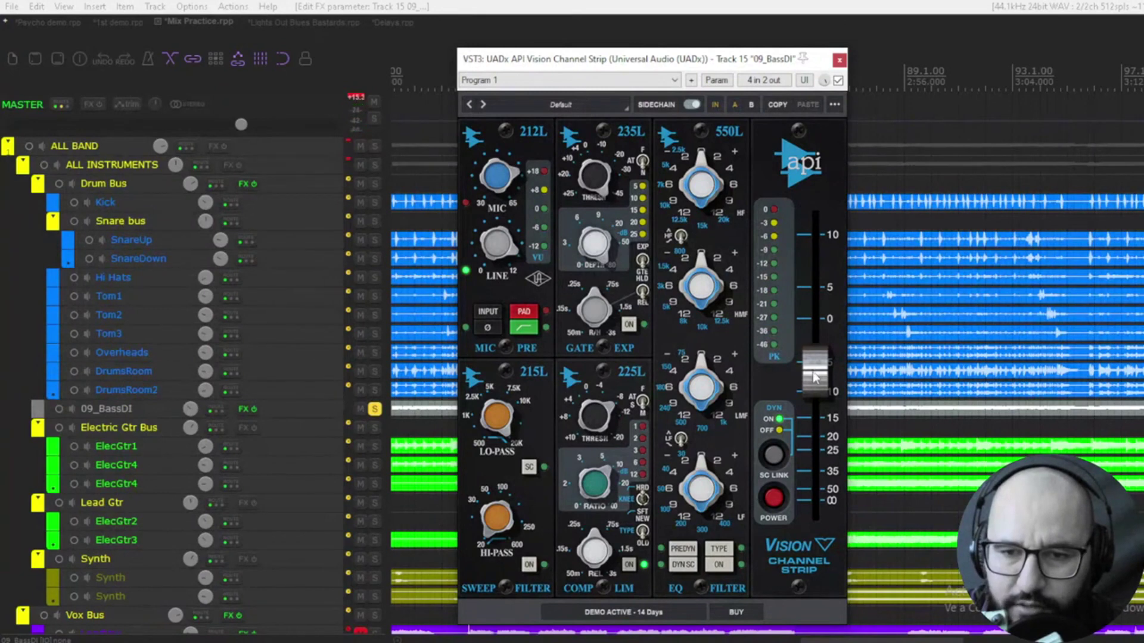
# Compare the 212L preamp's Mic and Line inputs with the pad on, keep Line, and set the output fader to about -8 dB.
pyautogui.moveTo(815, 371); pyautogui.dragTo(819, 433)
pyautogui.click(490, 314)
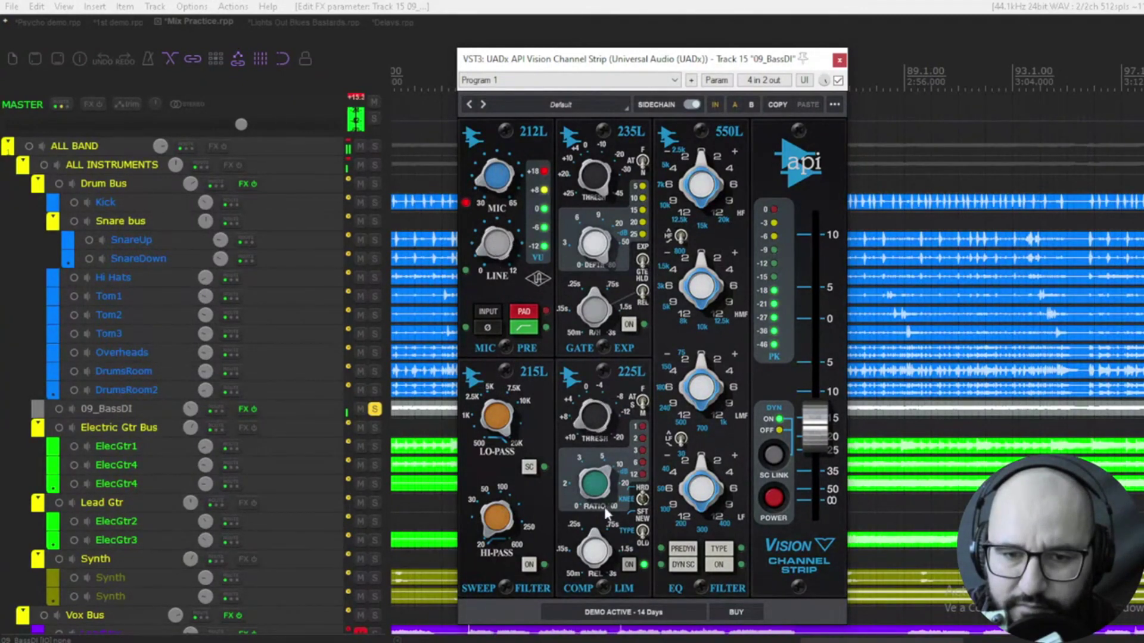
pyautogui.click(489, 312)
pyautogui.click(494, 311)
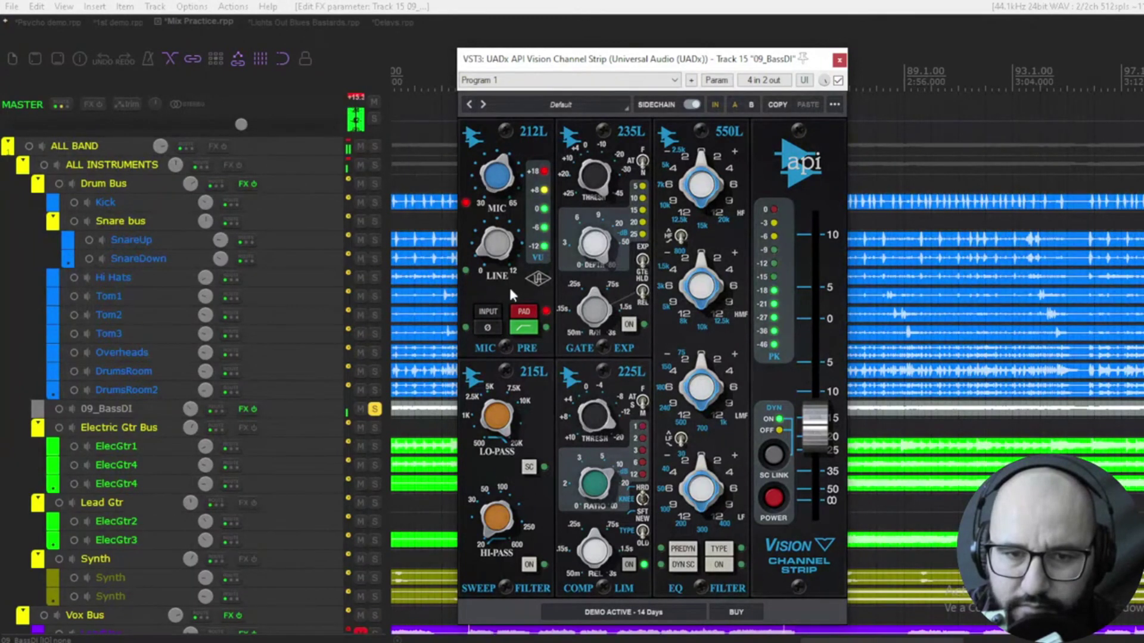
pyautogui.click(489, 311)
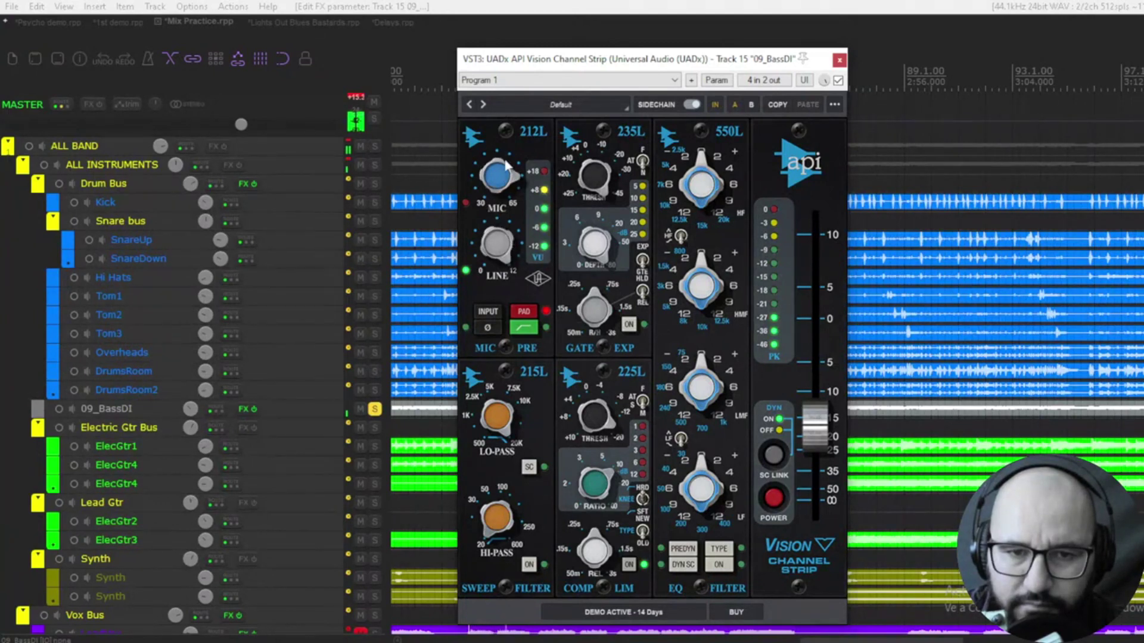
pyautogui.moveTo(822, 423); pyautogui.dragTo(820, 391)
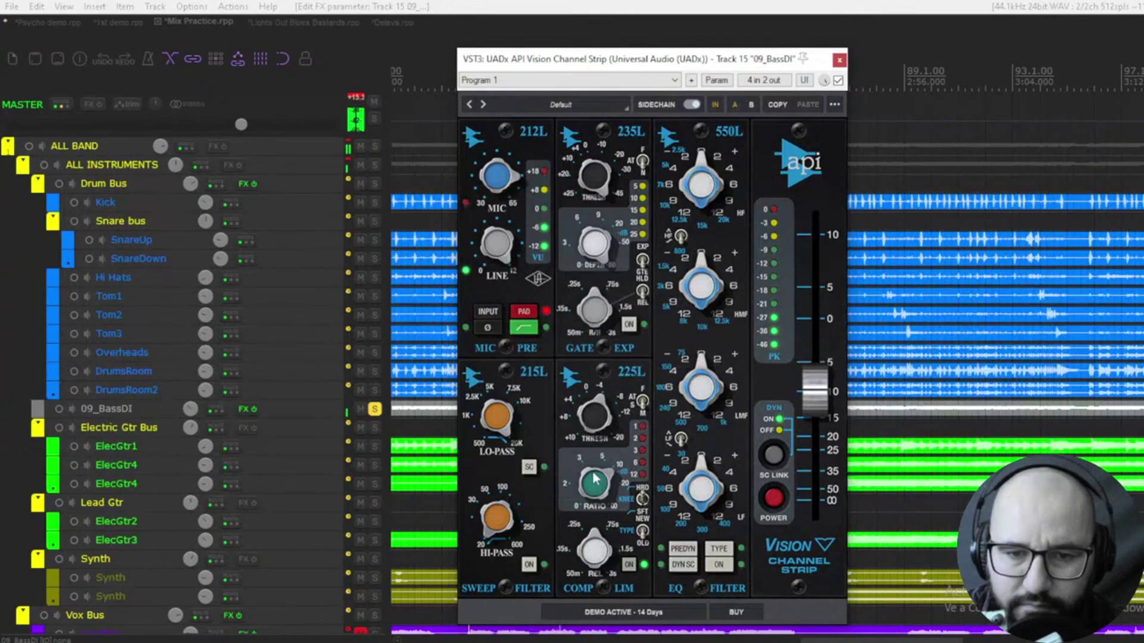
pyautogui.moveTo(825, 393); pyautogui.dragTo(827, 381)
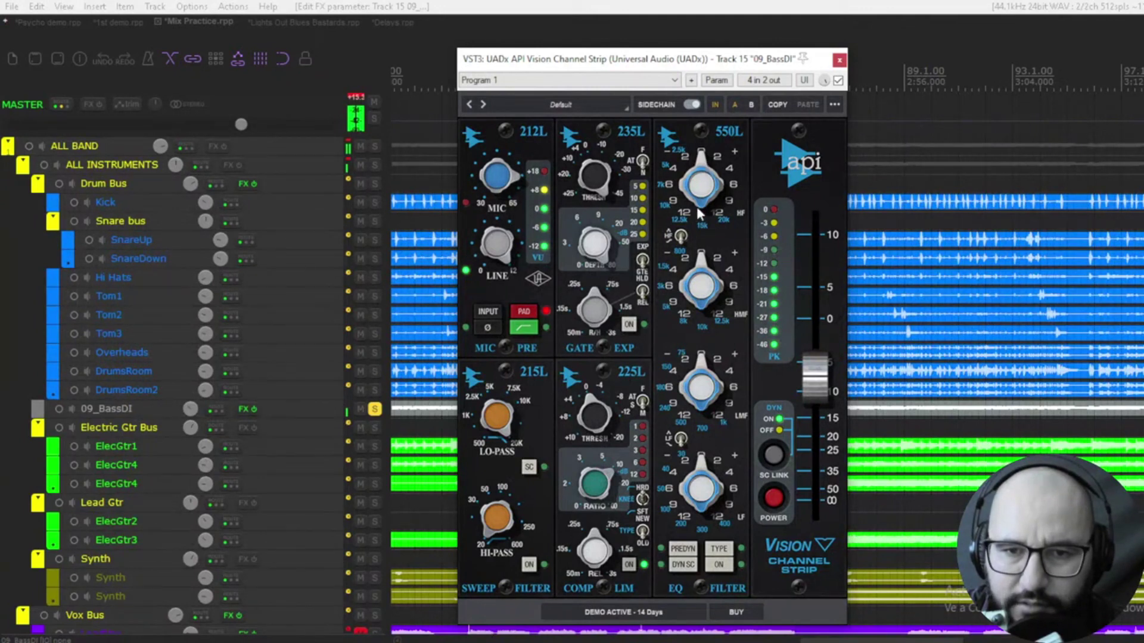
# Switch on the 550L EQ for the bass, boosting the HF band about 9 dB and cutting the LMF band about 2 dB.
pyautogui.moveTo(697, 197); pyautogui.dragTo(694, 116)
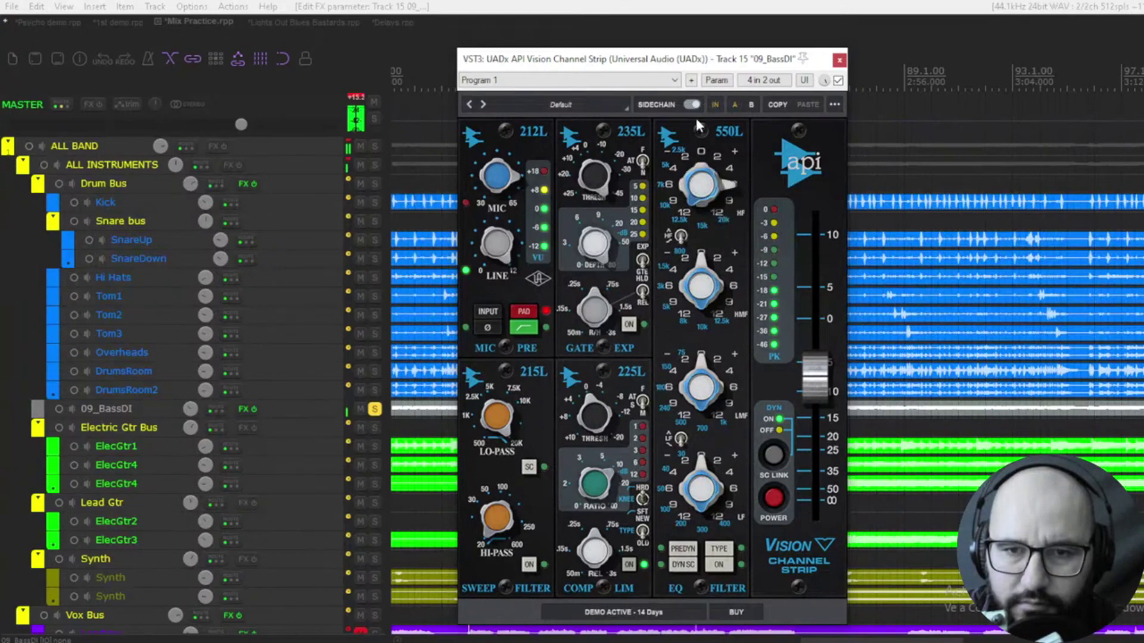
pyautogui.click(722, 564)
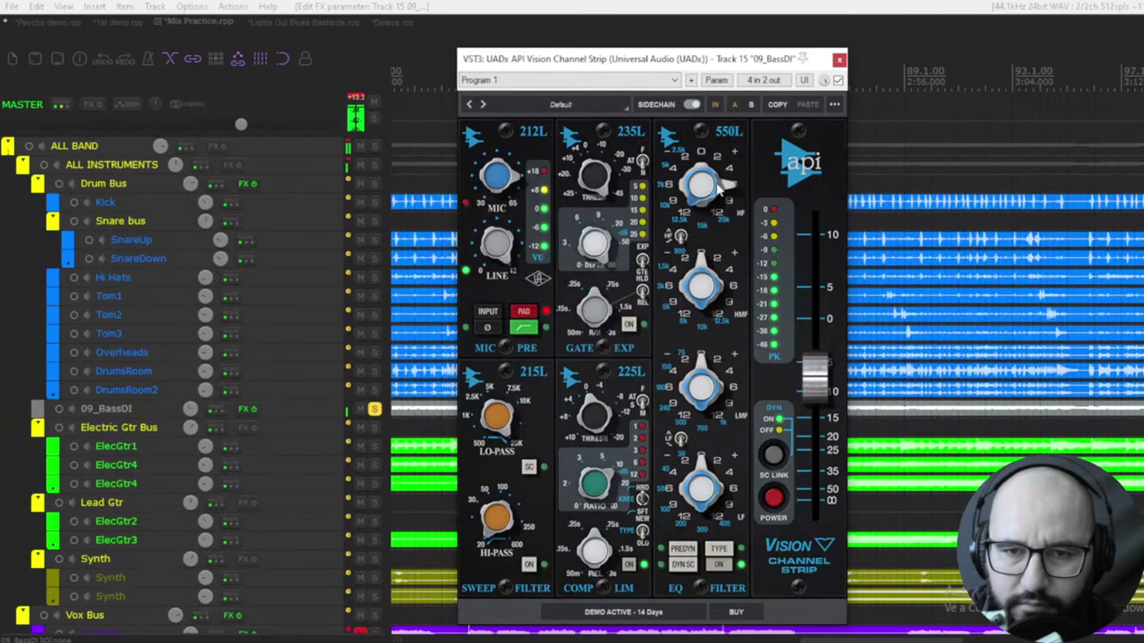
pyautogui.moveTo(729, 189); pyautogui.dragTo(727, 147)
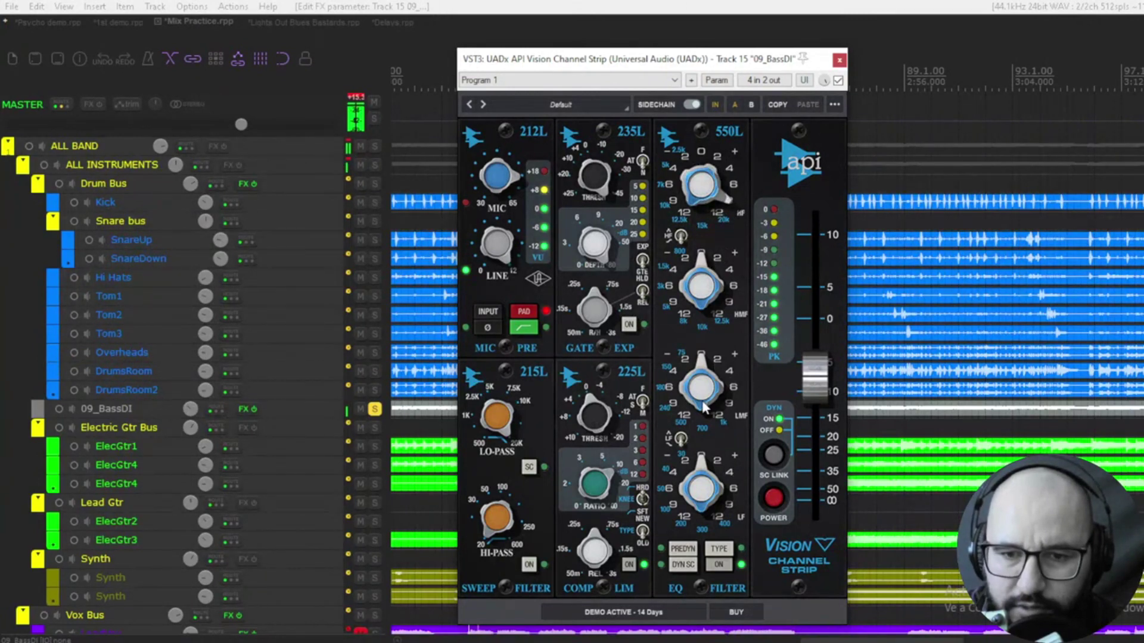
pyautogui.moveTo(703, 408); pyautogui.dragTo(694, 381)
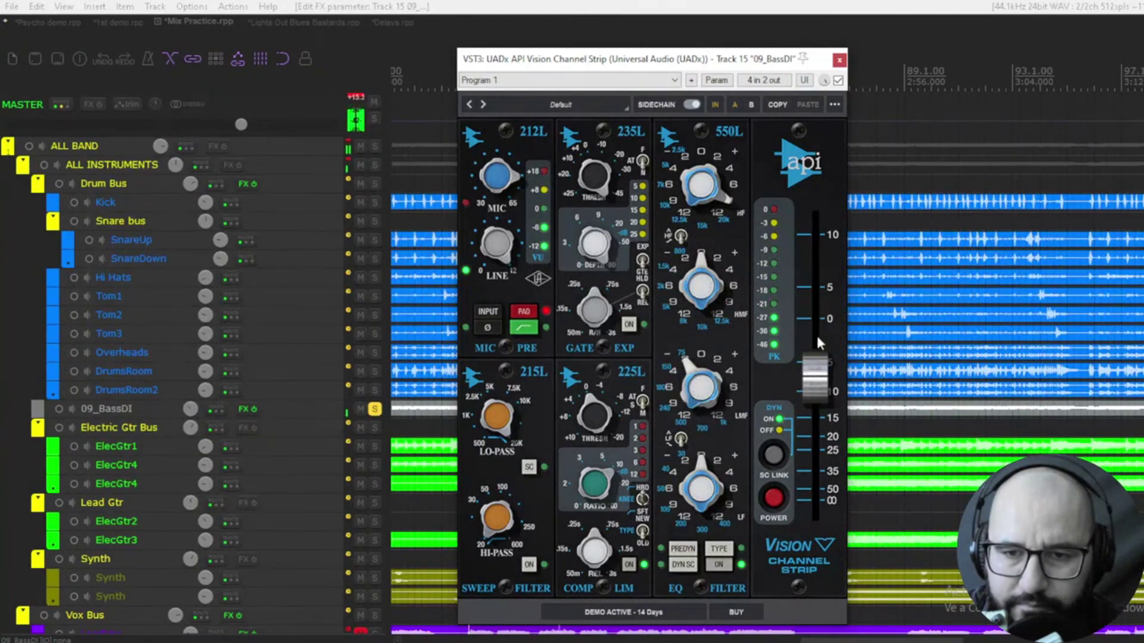
# Set the bass channel strip's output fader to about -10 dB and compare the result against the bypassed bass.
pyautogui.moveTo(815, 376)
pyautogui.mouseDown()
pyautogui.moveTo(815, 345)
pyautogui.moveTo(815, 364)
pyautogui.mouseUp()
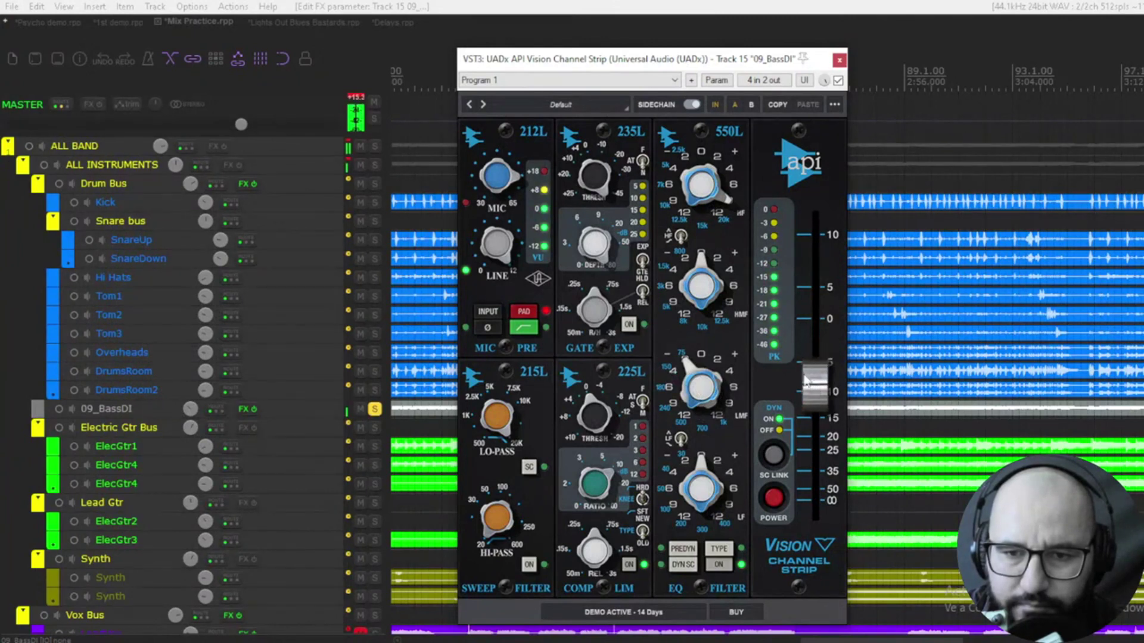
pyautogui.moveTo(815, 384); pyautogui.dragTo(815, 385)
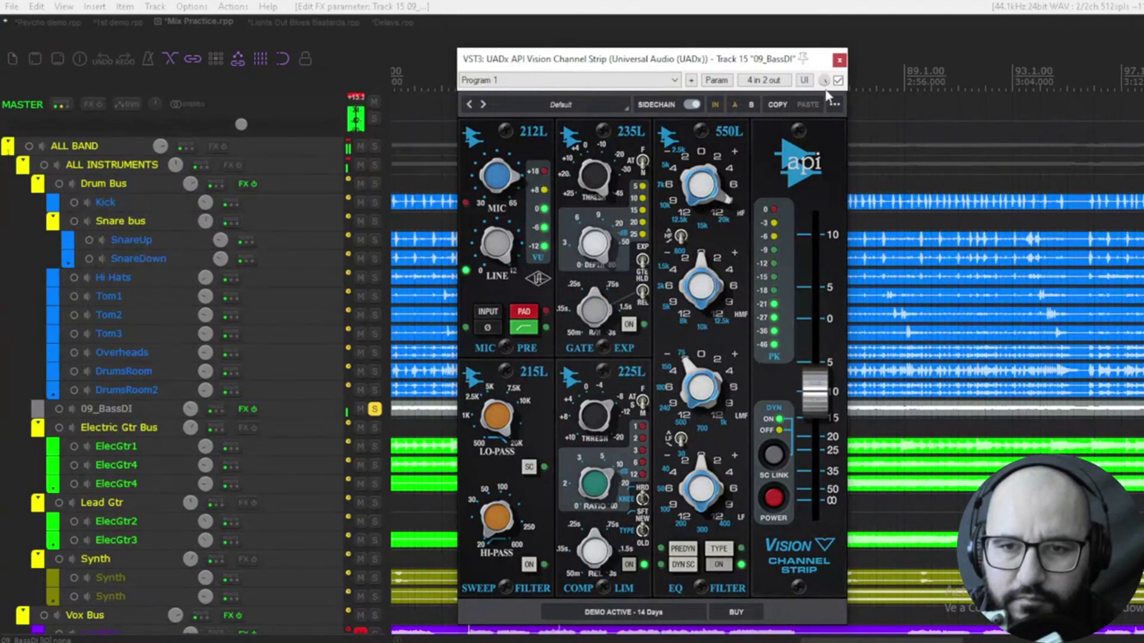
pyautogui.click(838, 81)
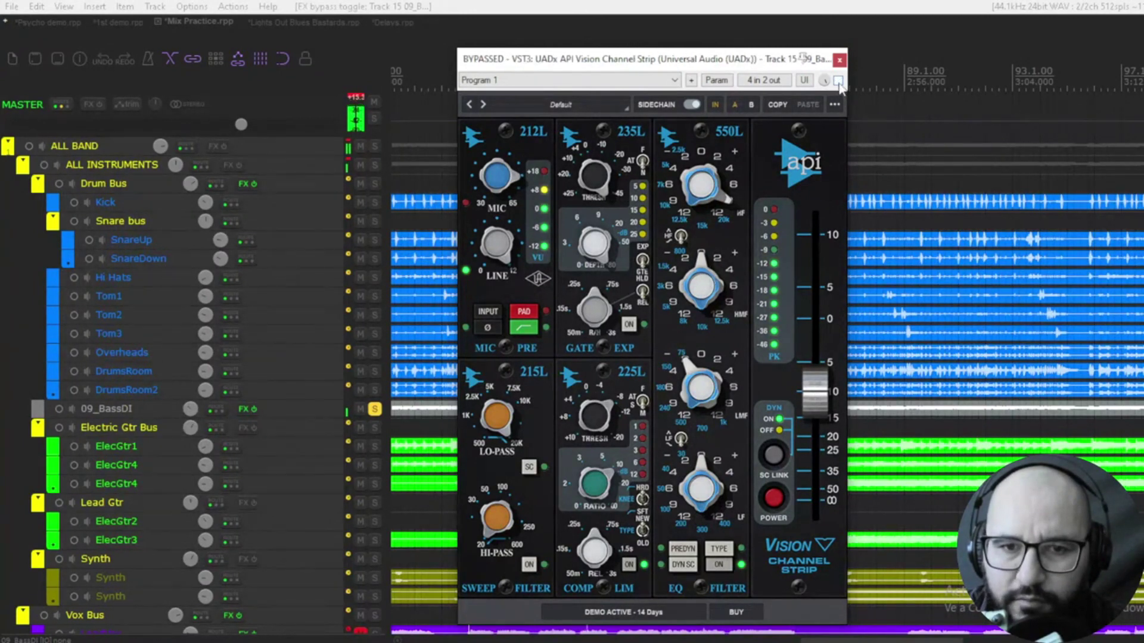
pyautogui.click(838, 81)
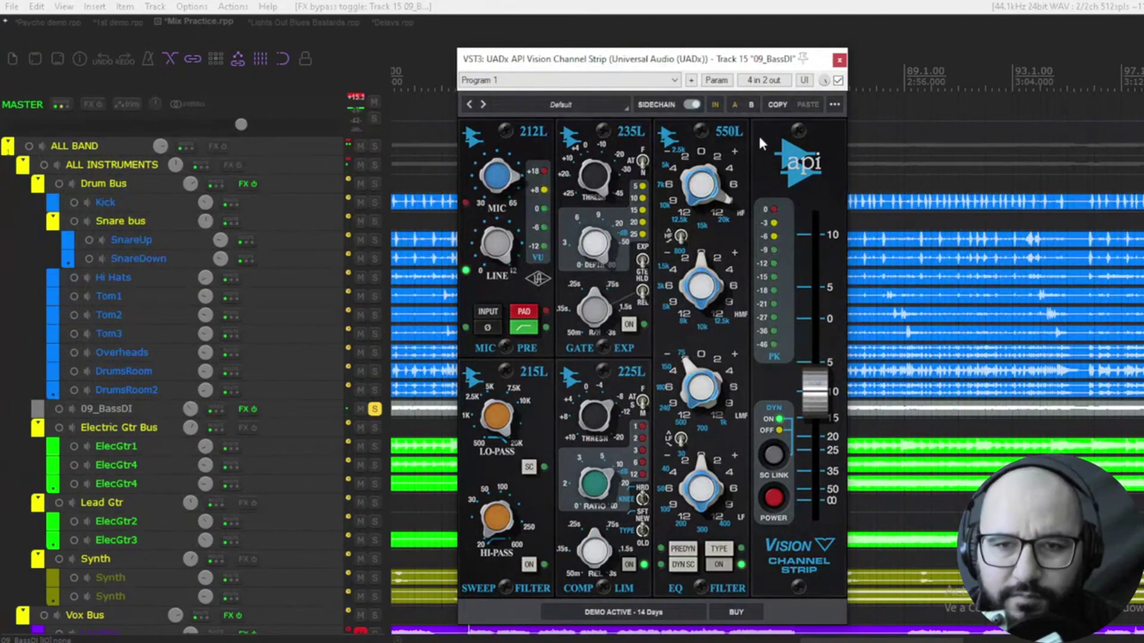
# Bypass and close the 09_BassDI channel strip, and switch the solo from 09_BassDI to the Vox Bus.
pyautogui.click(838, 81)
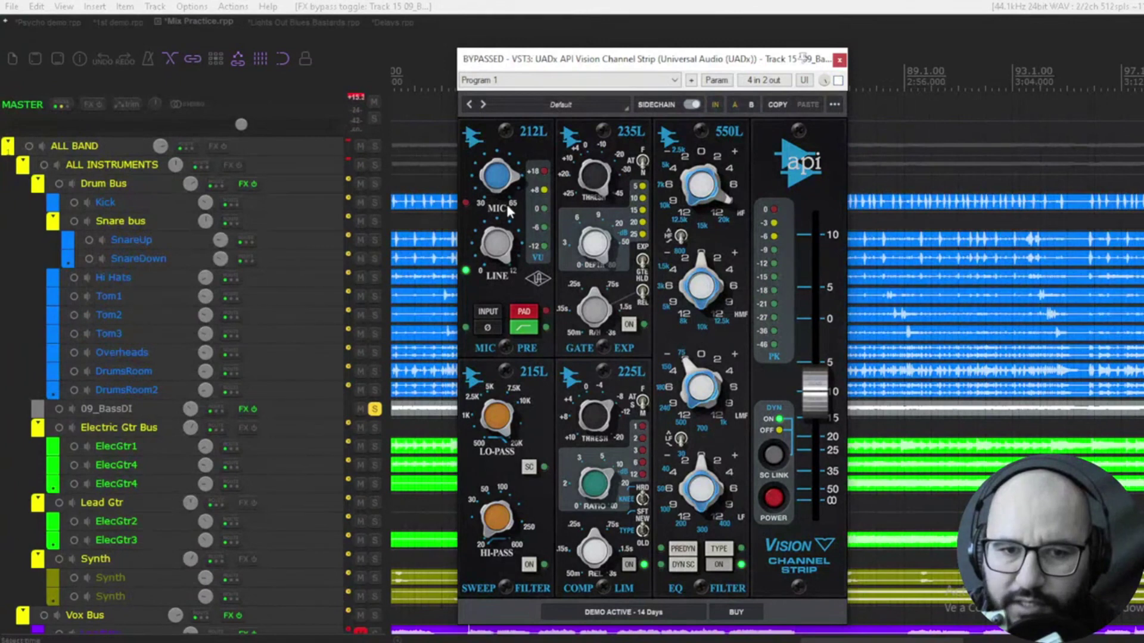
pyautogui.click(839, 60)
pyautogui.click(374, 408)
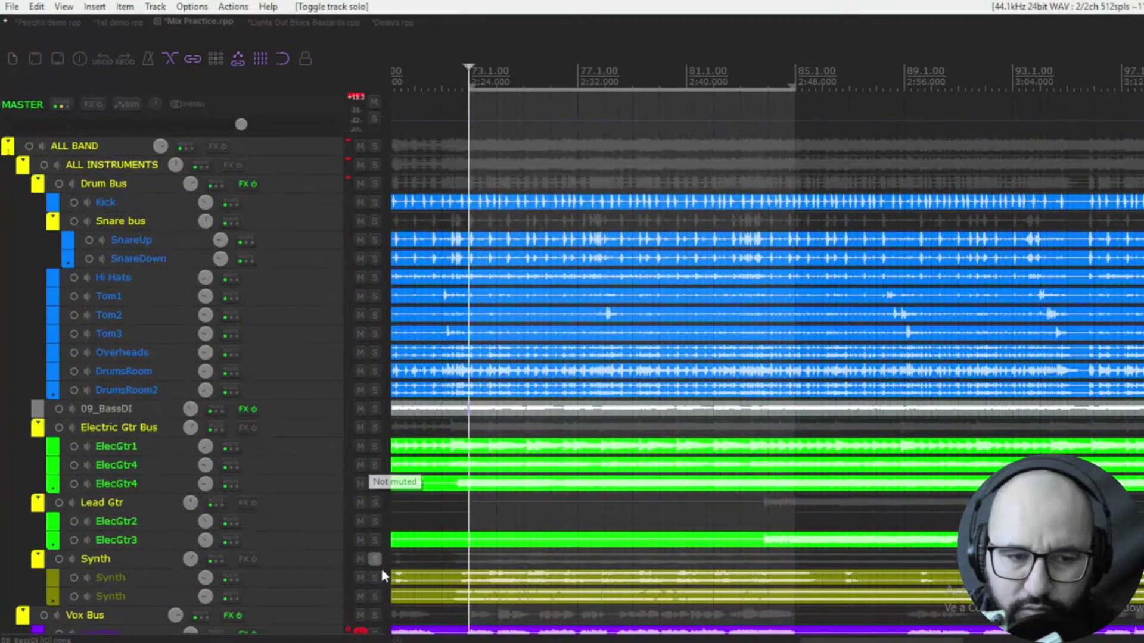
pyautogui.click(376, 616)
# Start playback, open the UADx API Vision Channel Strip on the Vox Bus and take it out of bypass.
pyautogui.scroll(-3, 272, 553)
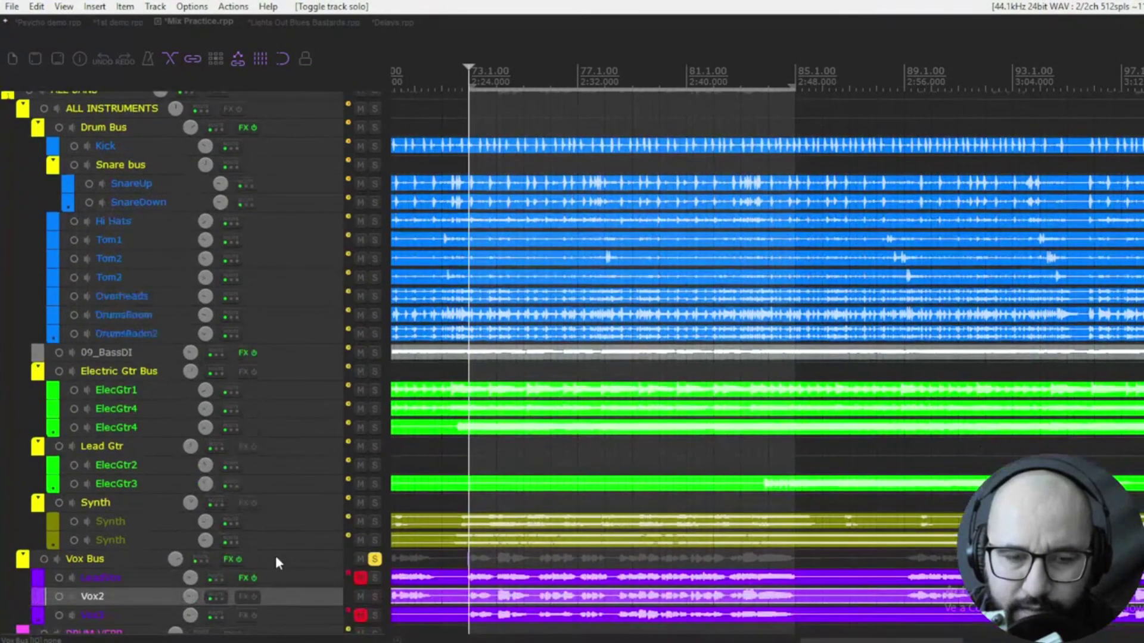
pyautogui.press('space')
pyautogui.rightClick(231, 563)
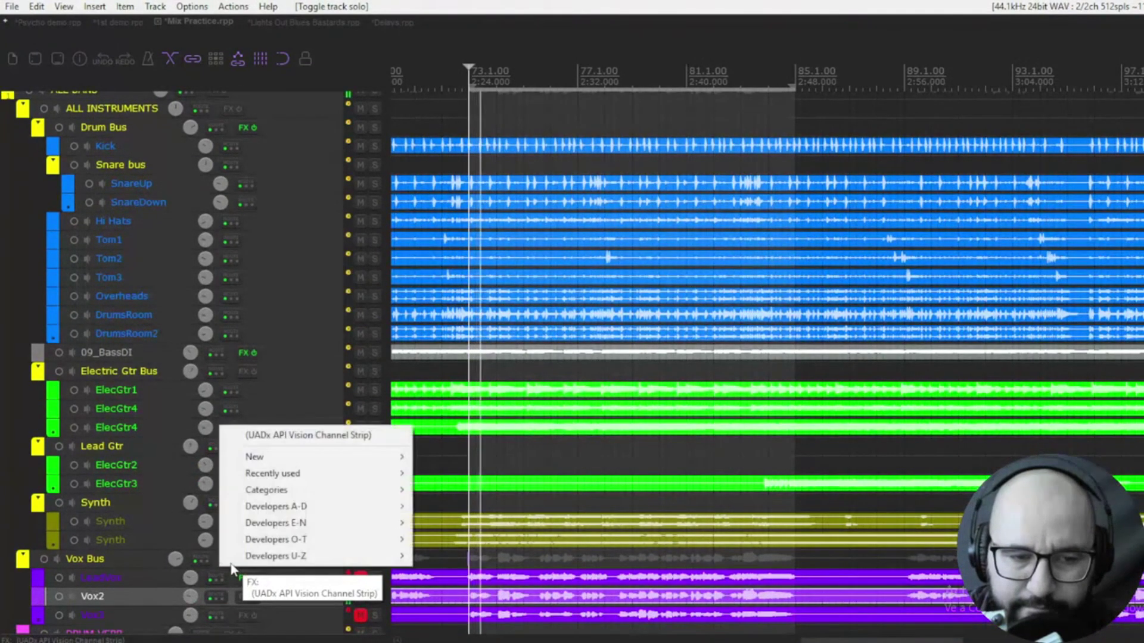
pyautogui.click(280, 436)
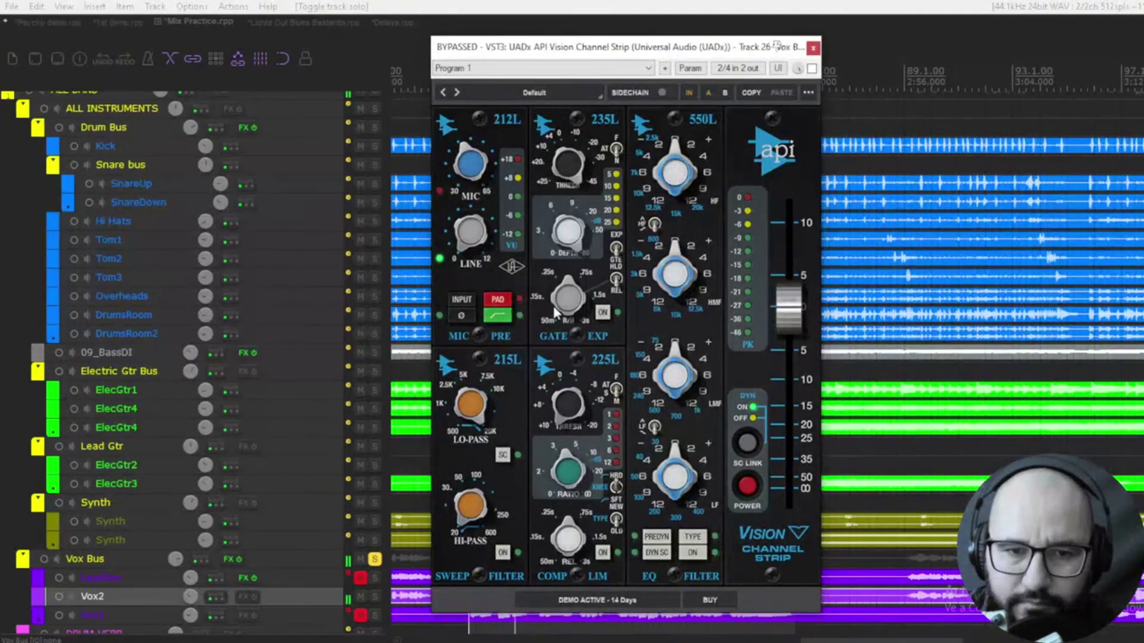
pyautogui.click(812, 68)
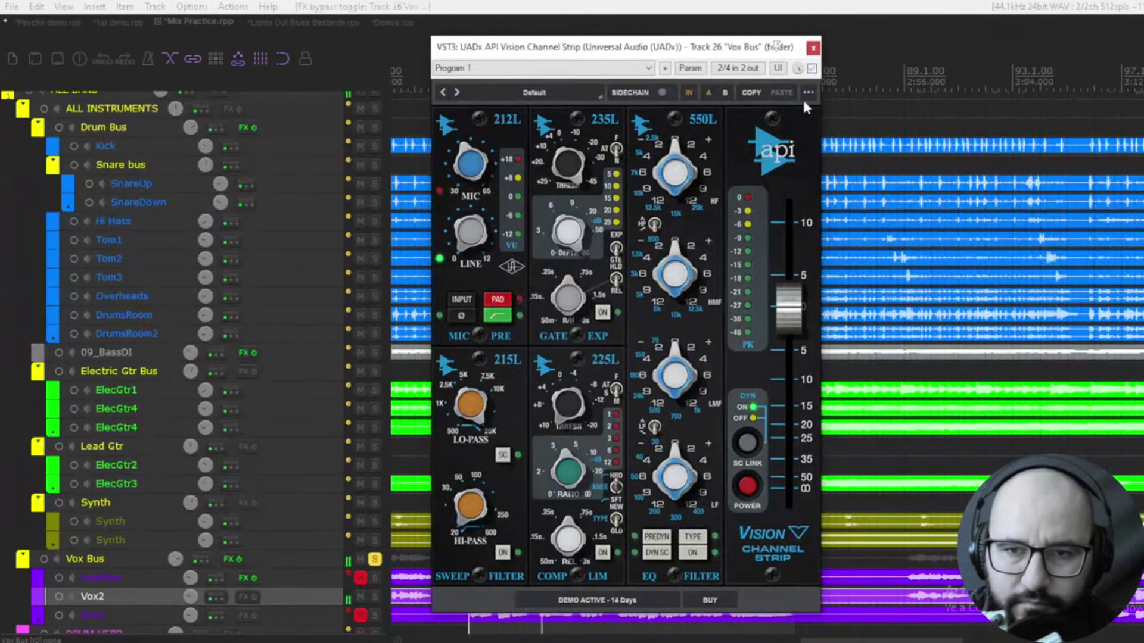
# Adjust the line gain of the Vox Bus preamp and lower the channel strip's output fader to about -1.5 dB.
pyautogui.moveTo(470, 229); pyautogui.dragTo(470, 128)
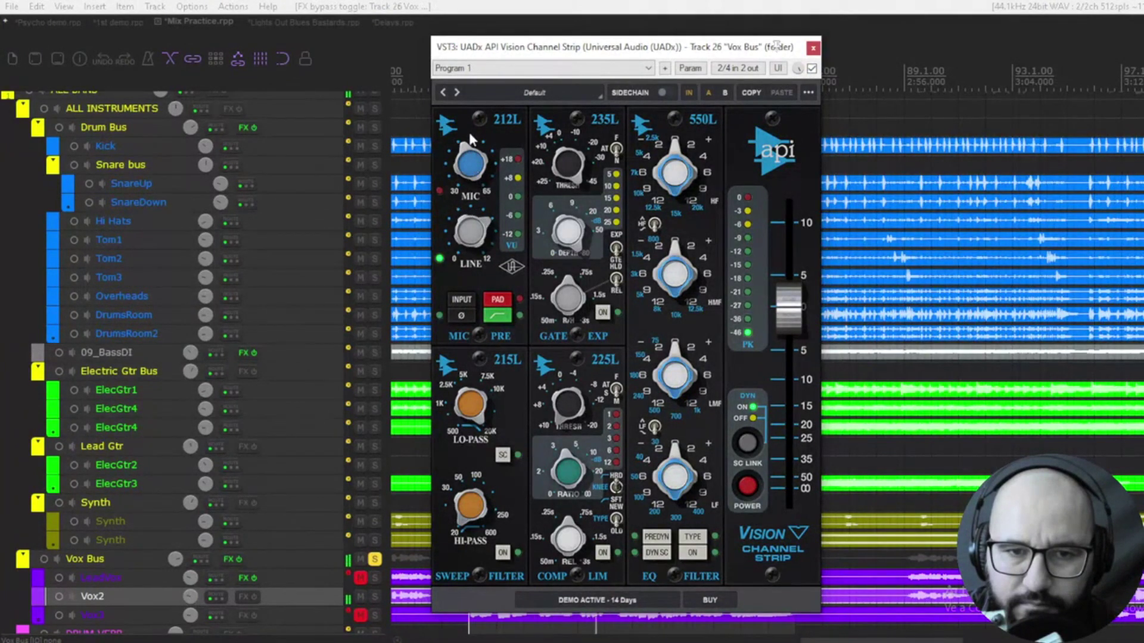
pyautogui.moveTo(781, 314); pyautogui.dragTo(794, 327)
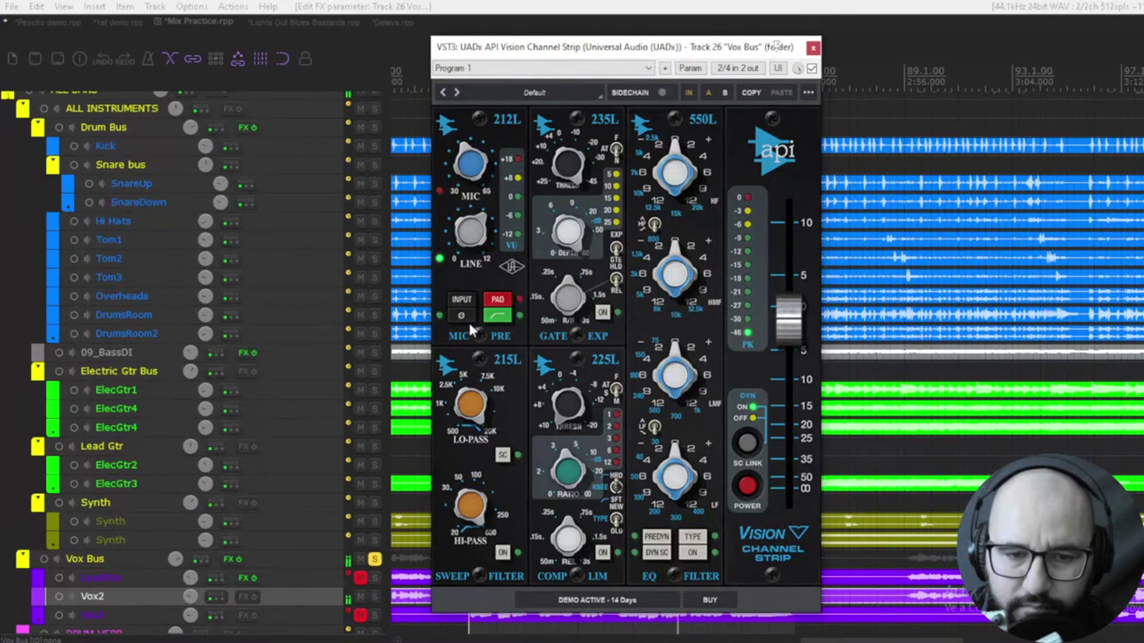
# Switch on the 215L filter and the 225L compressor for the vocals, and adjust the compressor's threshold.
pyautogui.click(503, 553)
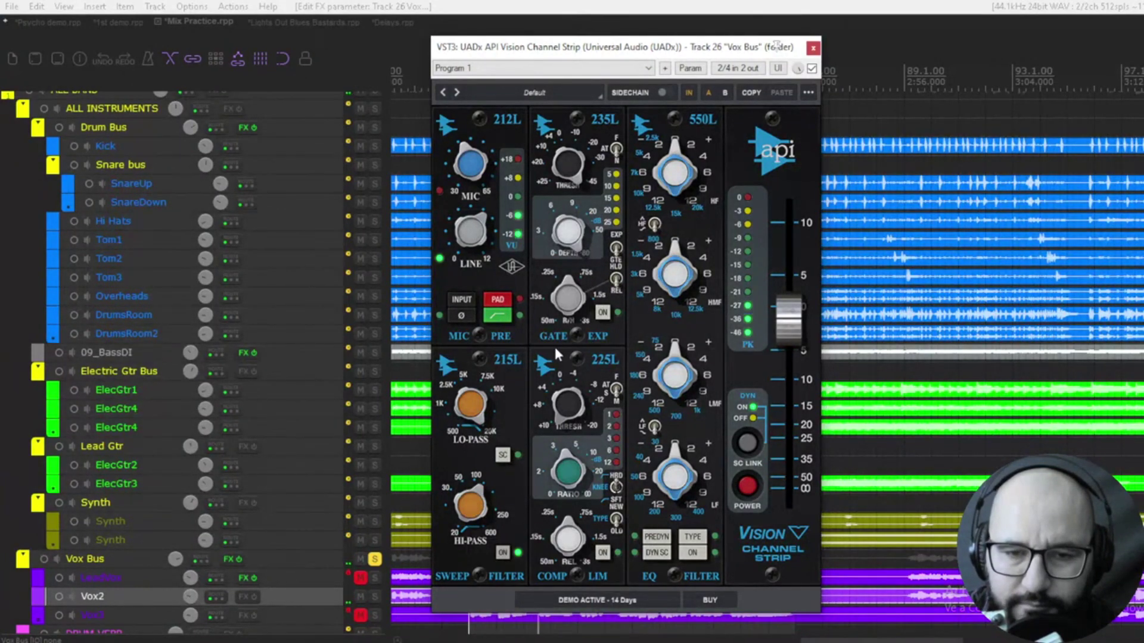
pyautogui.press('space')
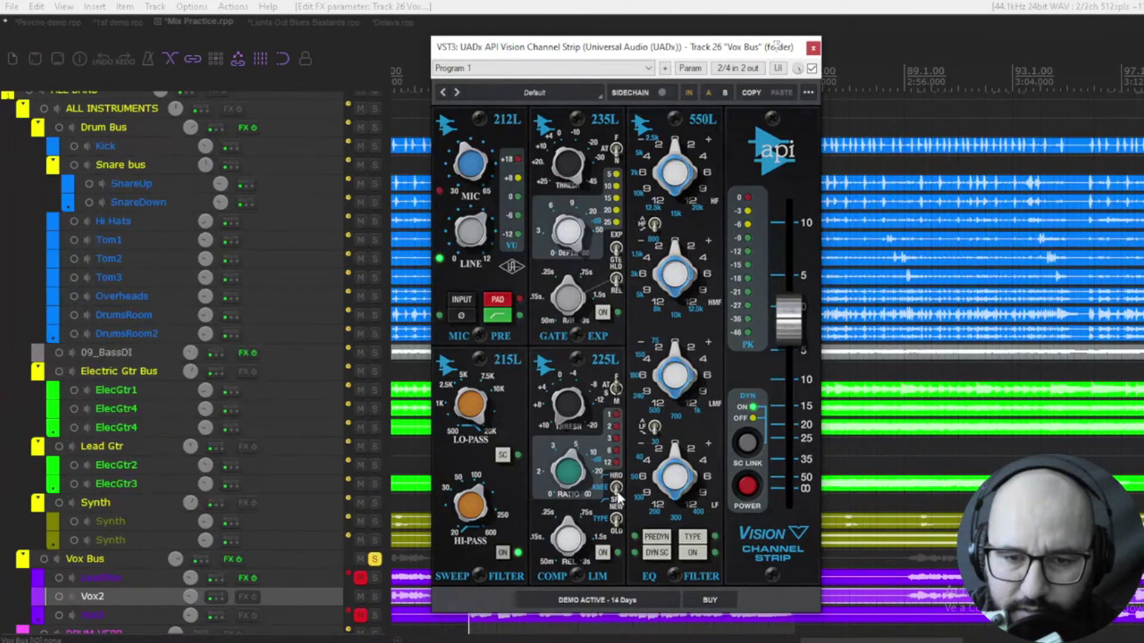
pyautogui.click(603, 552)
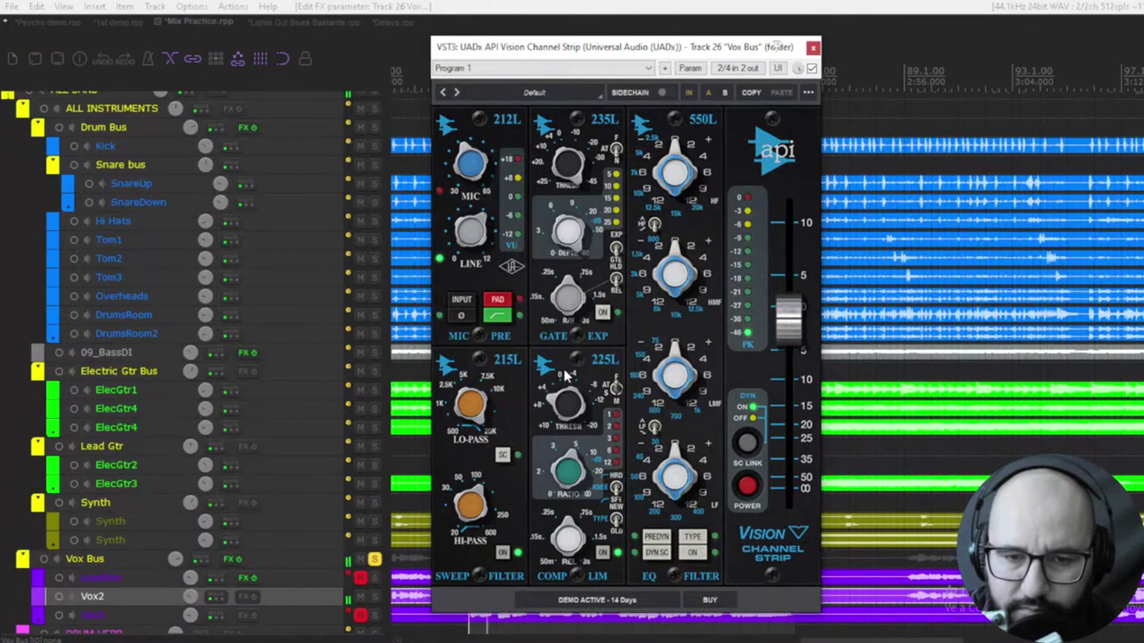
pyautogui.moveTo(565, 374); pyautogui.dragTo(565, 274)
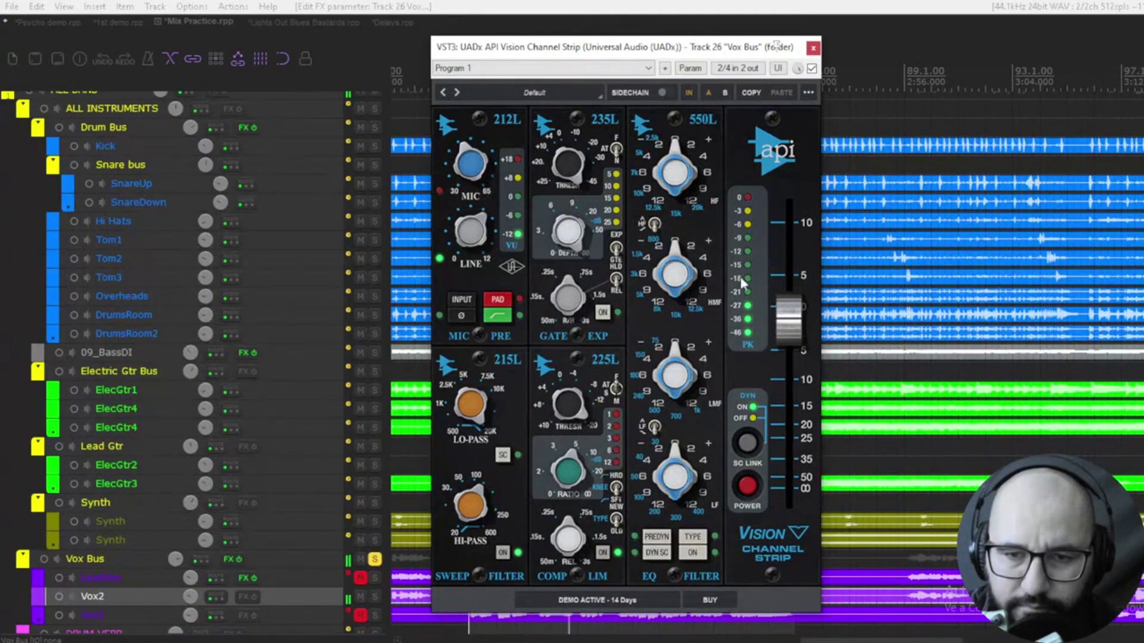
# Compare the Vox Bus with the channel strip bypassed and lower its output fader to about -3 dB.
pyautogui.click(811, 68)
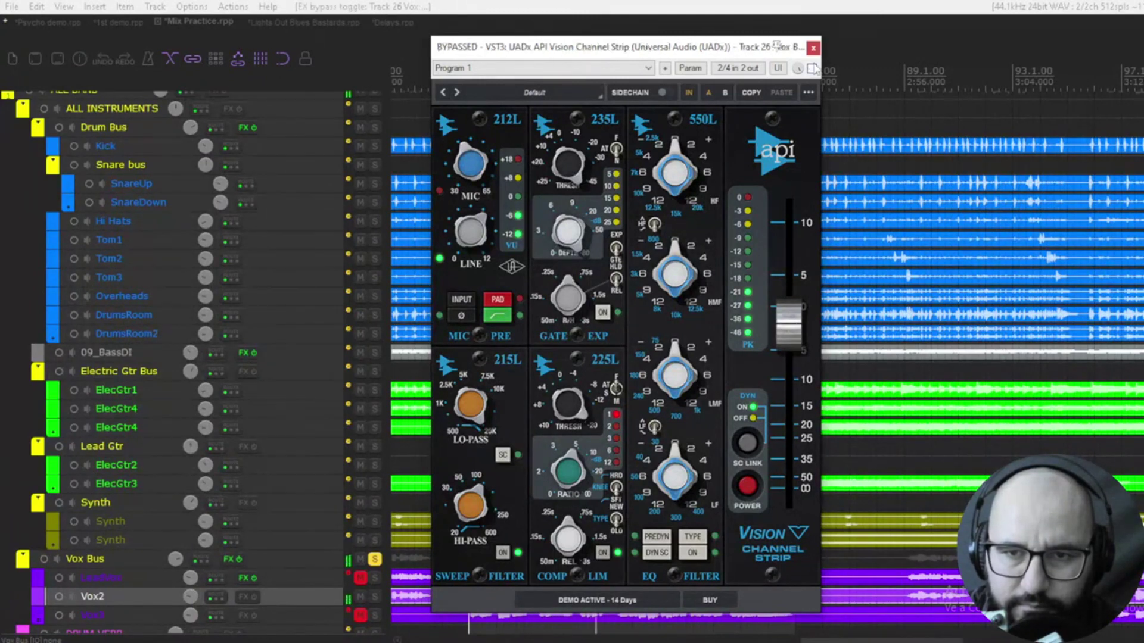
pyautogui.moveTo(788, 325); pyautogui.dragTo(788, 331)
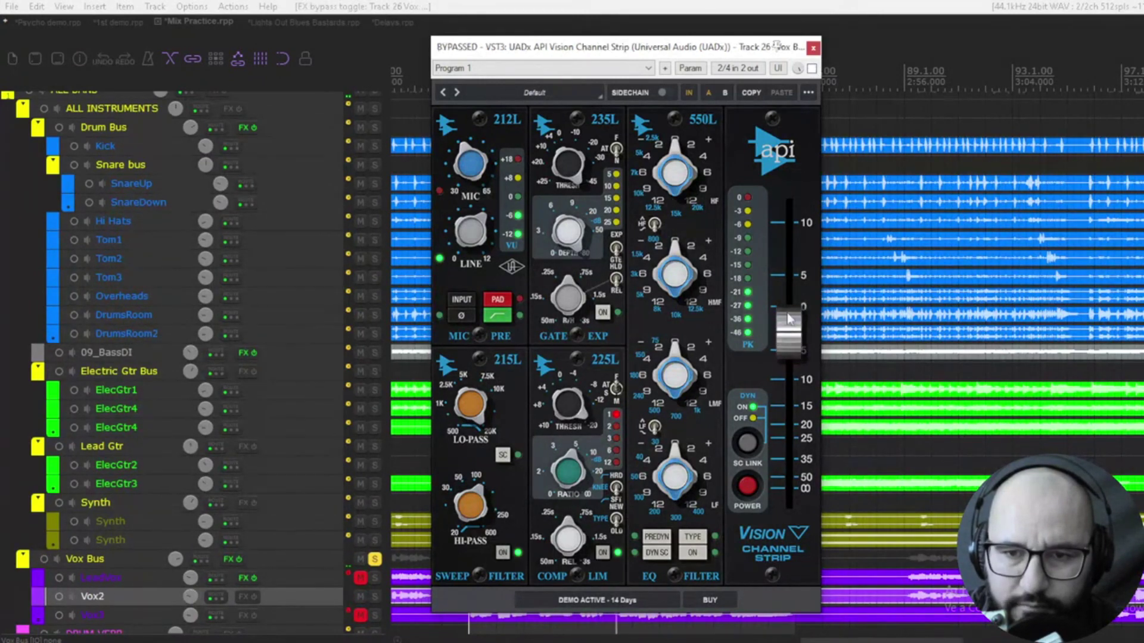
pyautogui.click(812, 68)
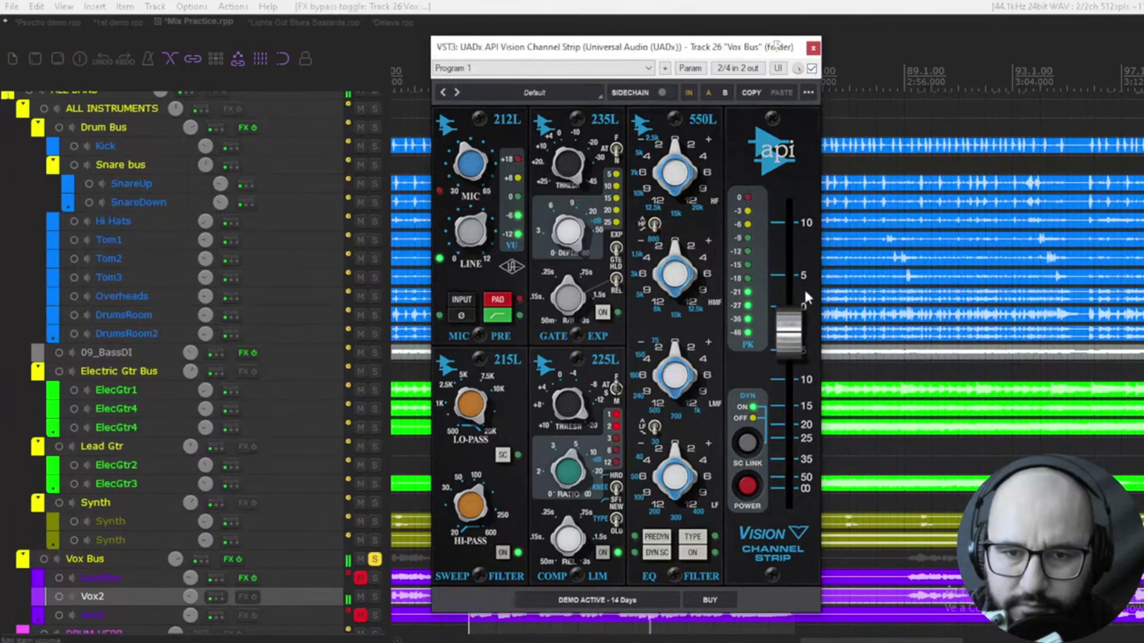
# Readjust the vocal preamp's line gain, bring the output fader down to about -8 dB and compare against the bypassed signal.
pyautogui.click(468, 214)
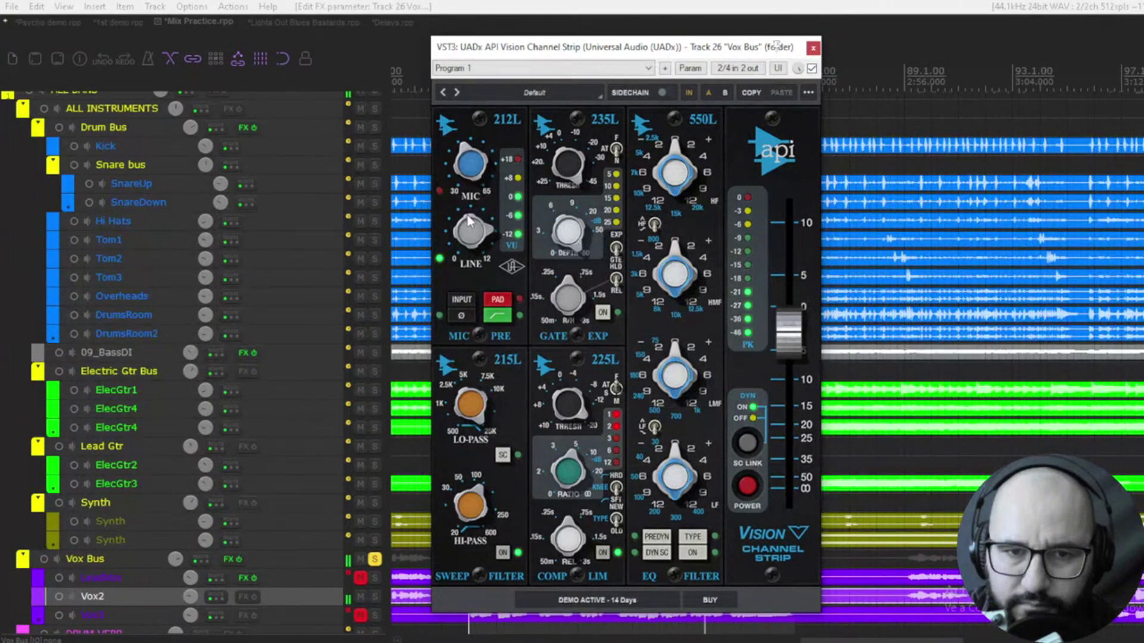
pyautogui.moveTo(785, 328); pyautogui.dragTo(782, 338)
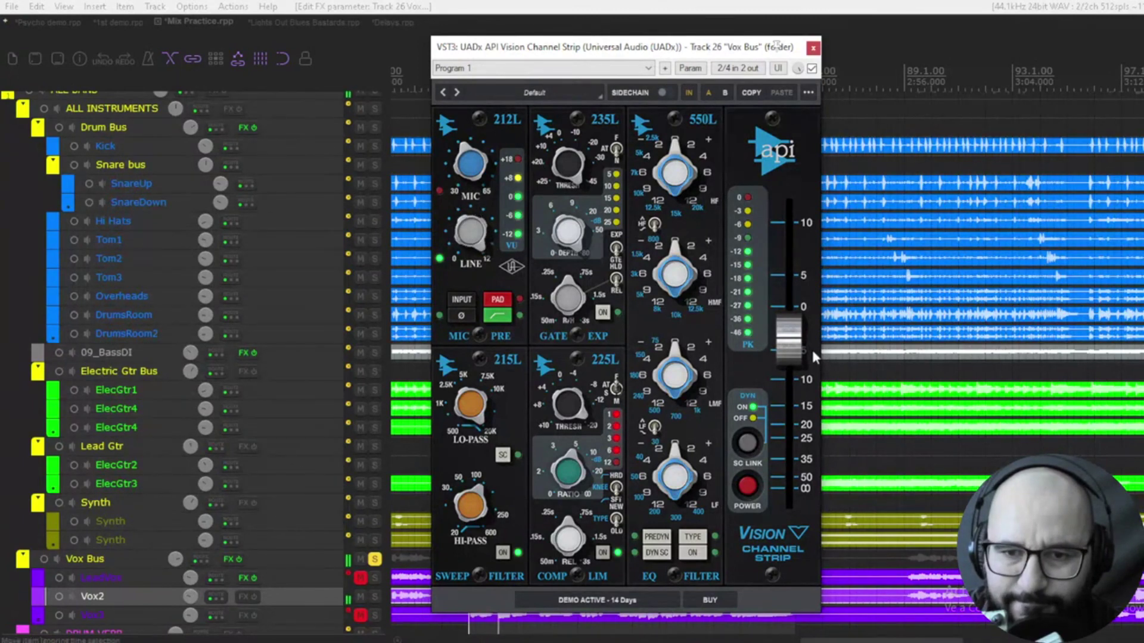
pyautogui.moveTo(795, 338); pyautogui.dragTo(797, 365)
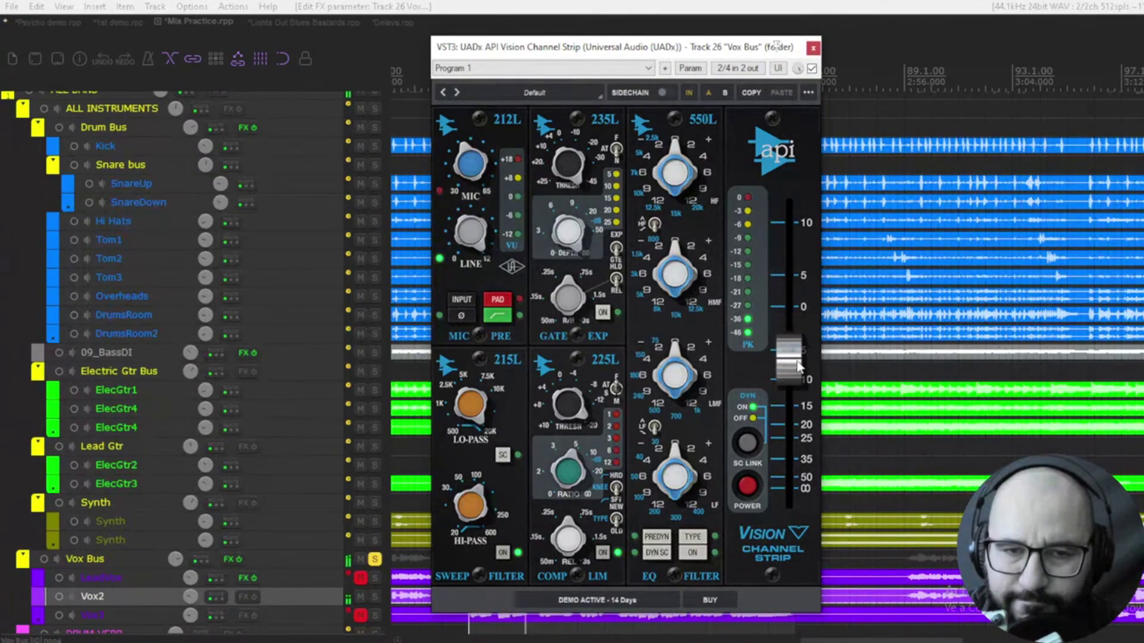
pyautogui.moveTo(797, 364); pyautogui.dragTo(797, 370)
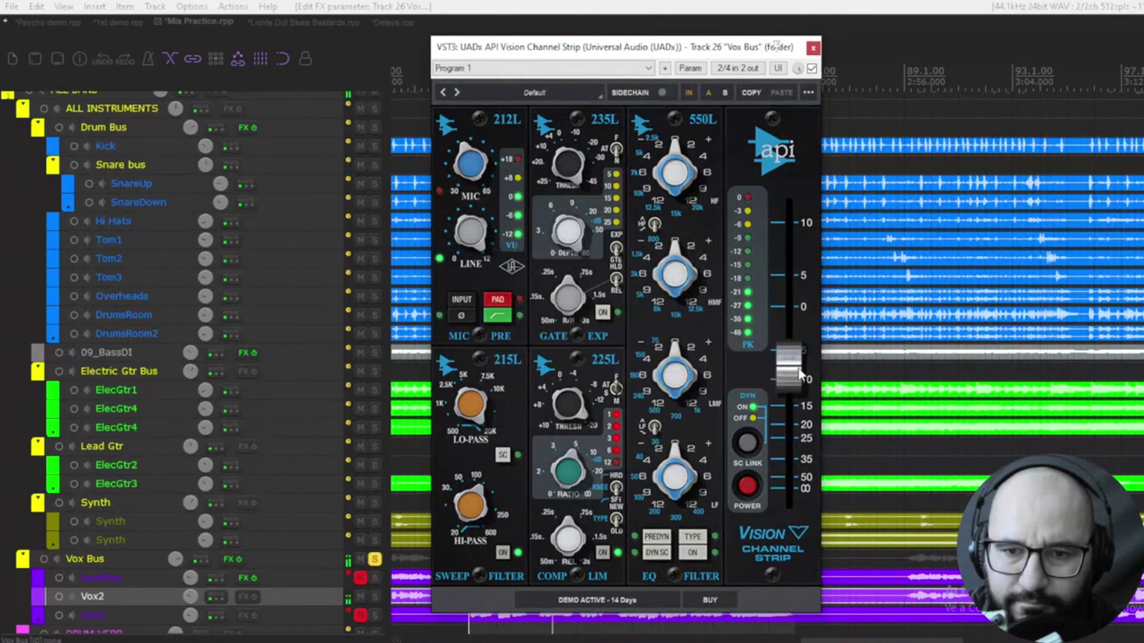
pyautogui.click(811, 68)
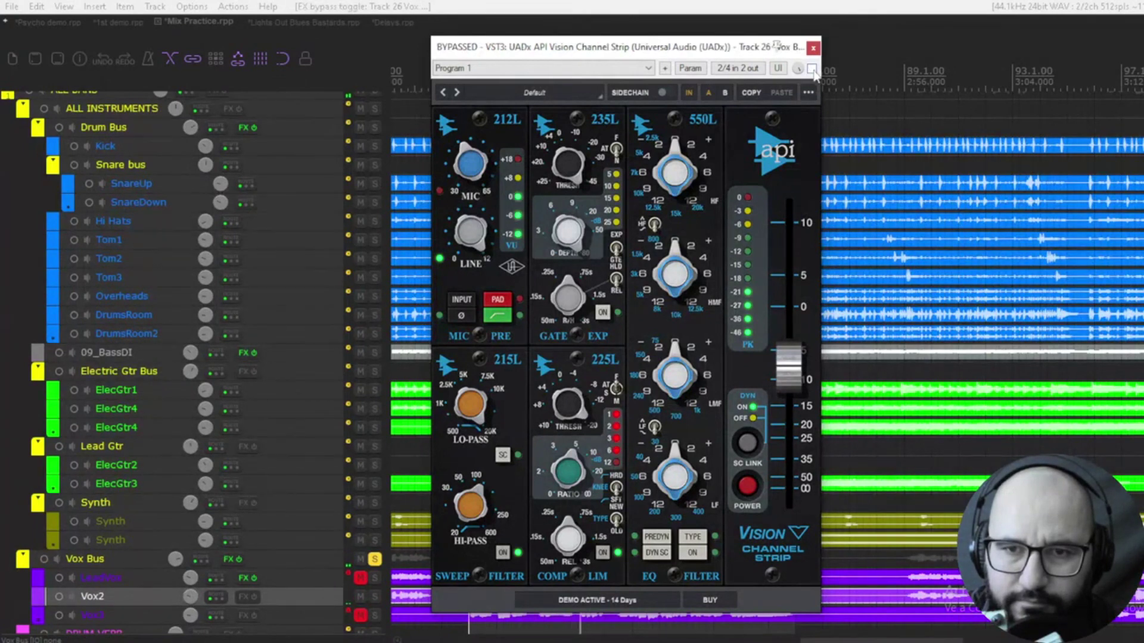
pyautogui.click(811, 68)
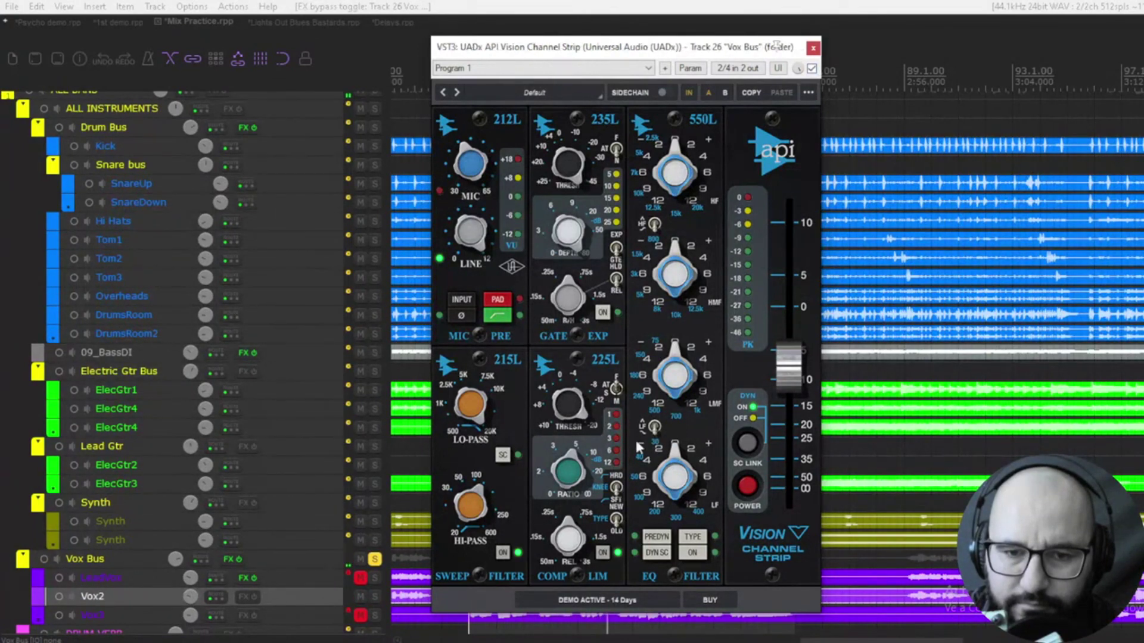
# Adjust the 225L compressor's release and, with the 550L EQ on, boost the vocals' HF band about 2 dB.
pyautogui.click(567, 523)
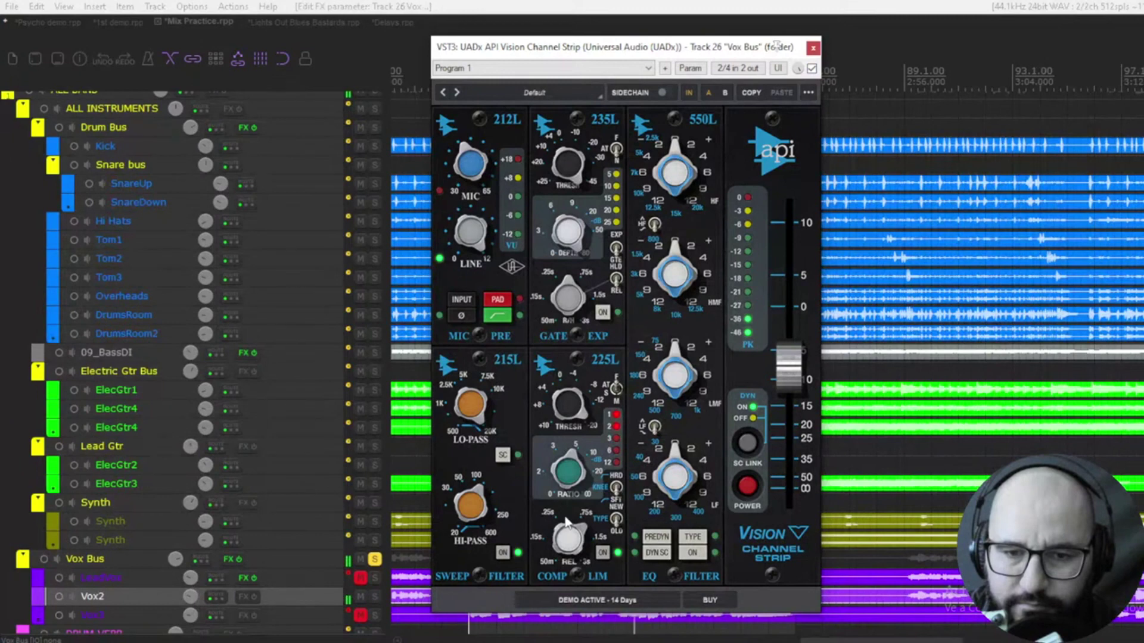
pyautogui.moveTo(567, 523); pyautogui.dragTo(567, 570)
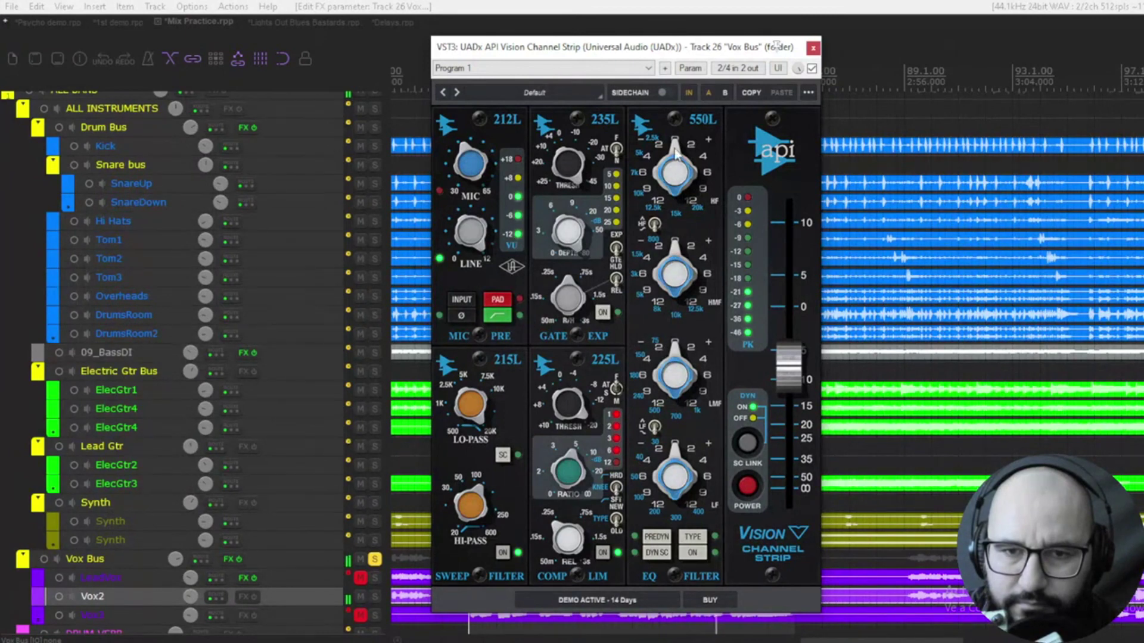
pyautogui.moveTo(675, 159)
pyautogui.mouseDown()
pyautogui.moveTo(685, 95)
pyautogui.moveTo(688, 134)
pyautogui.mouseUp()
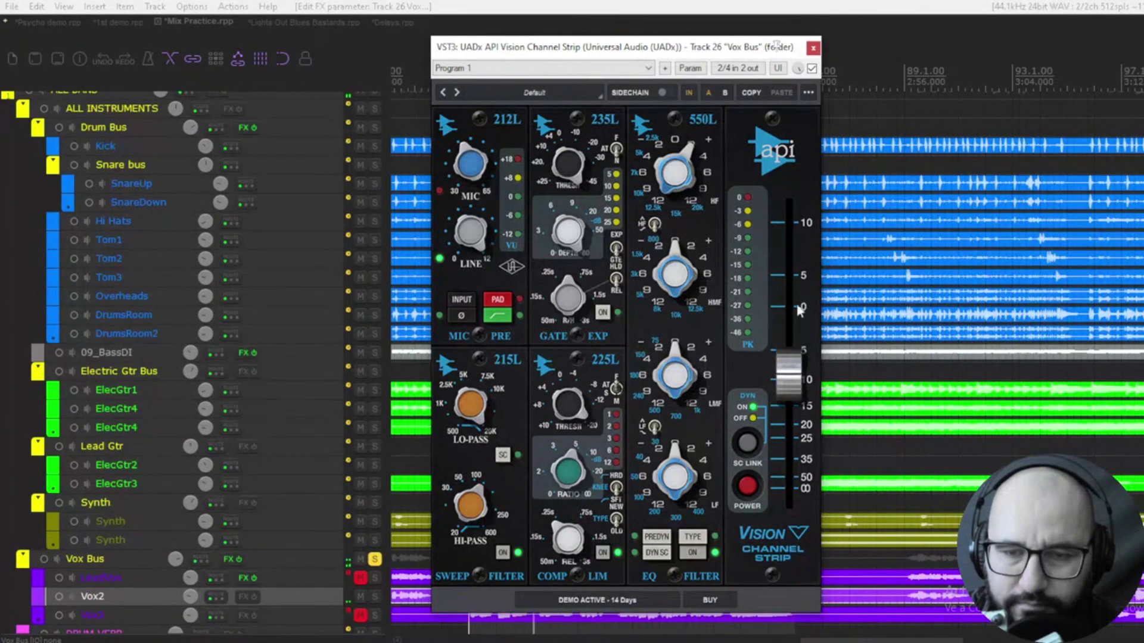
# Compare the equalized Vox Bus against bypass and set the output fader to about -10 dB.
pyautogui.click(811, 69)
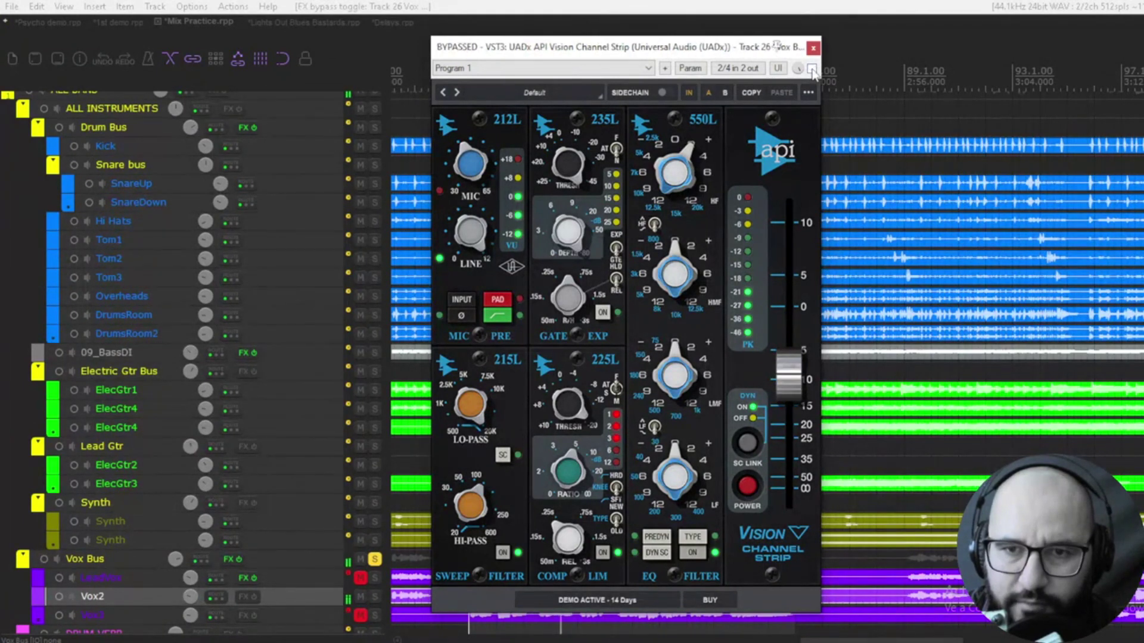
pyautogui.click(811, 69)
pyautogui.moveTo(802, 375); pyautogui.dragTo(804, 386)
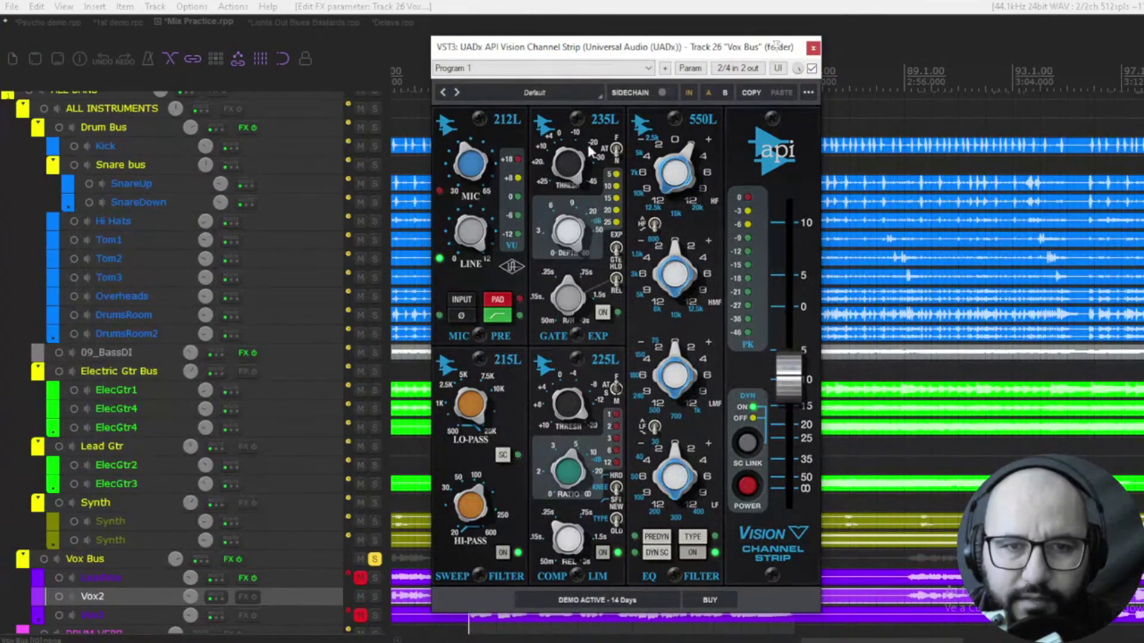
# Switch to the Lights Out Blues Bastards project and step through all eight Lexicon 224 reverb programs, finishing on Sm Hall B.
pyautogui.click(294, 22)
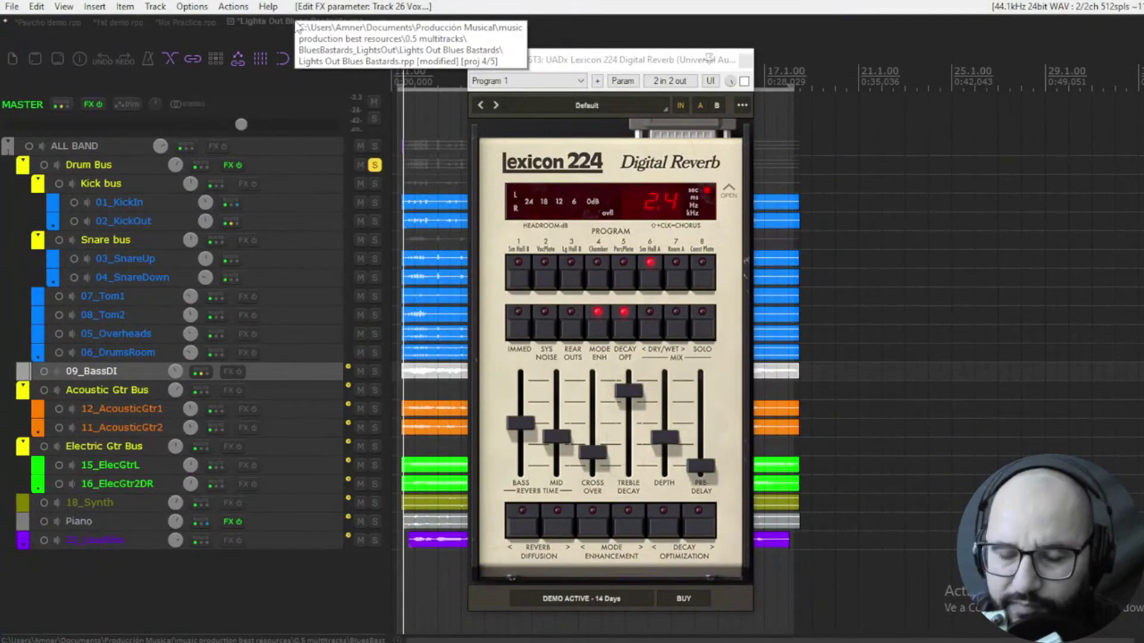
pyautogui.click(579, 69)
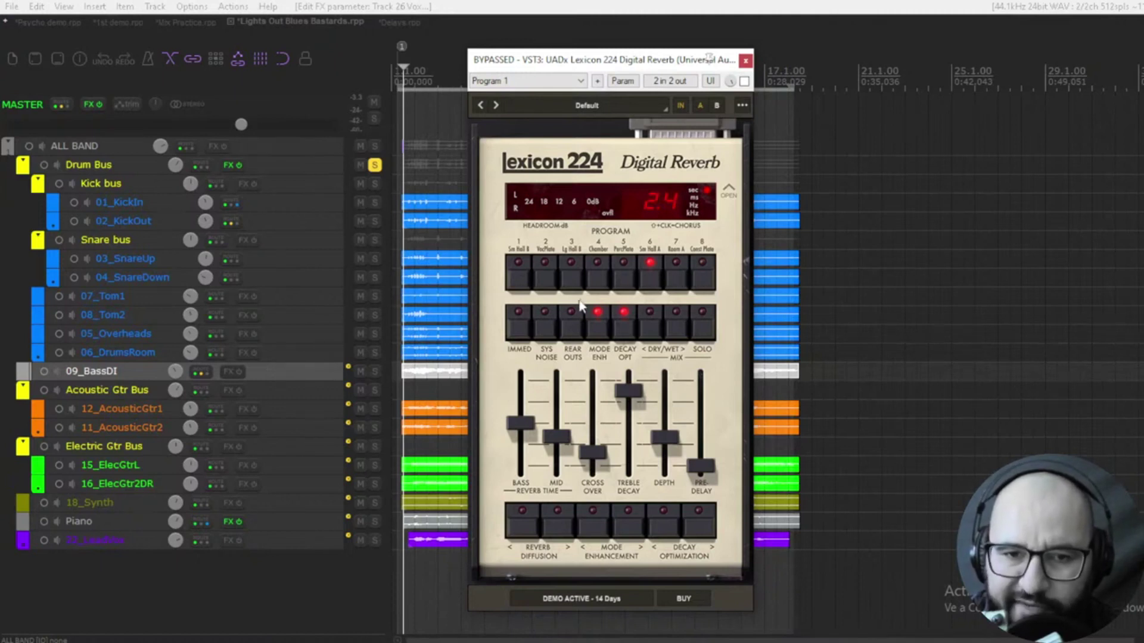
pyautogui.click(518, 275)
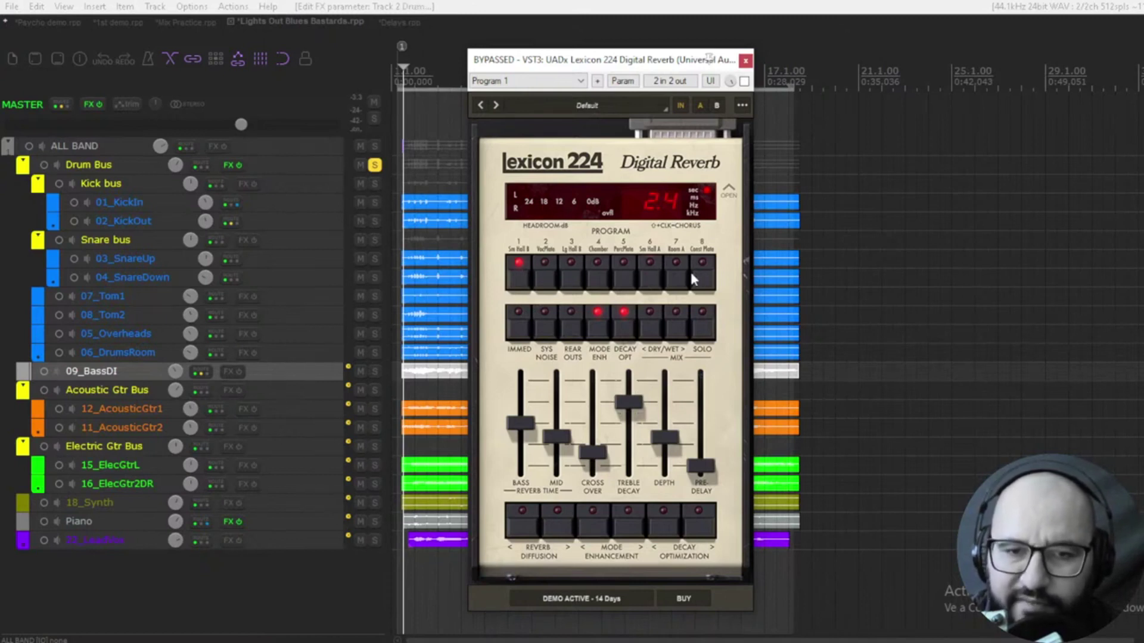
pyautogui.click(545, 281)
pyautogui.click(571, 281)
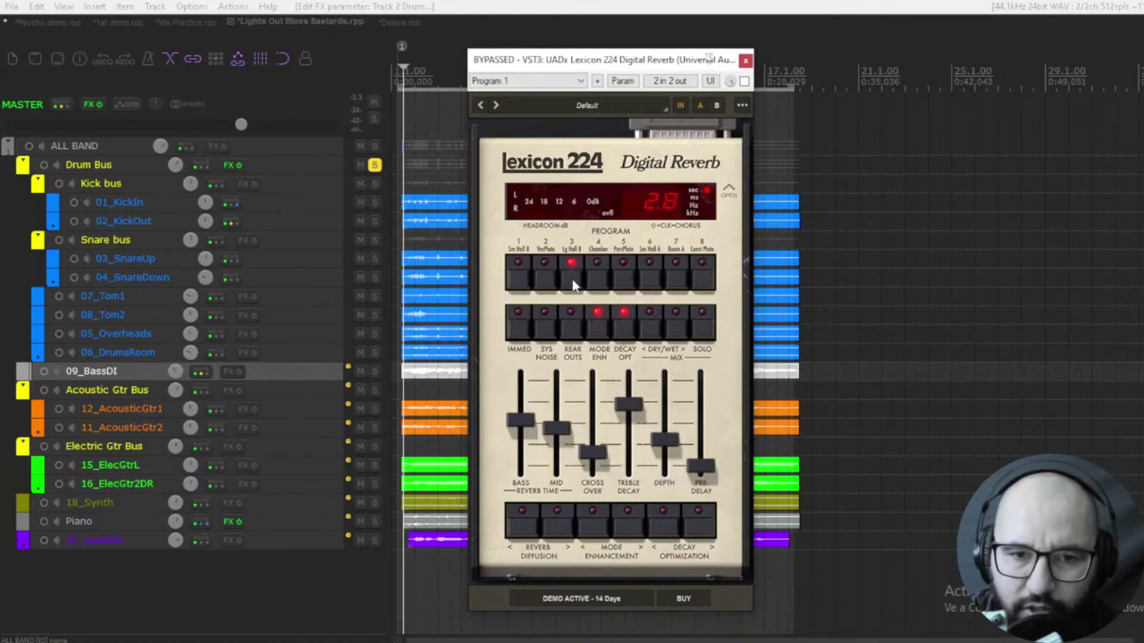
pyautogui.click(598, 282)
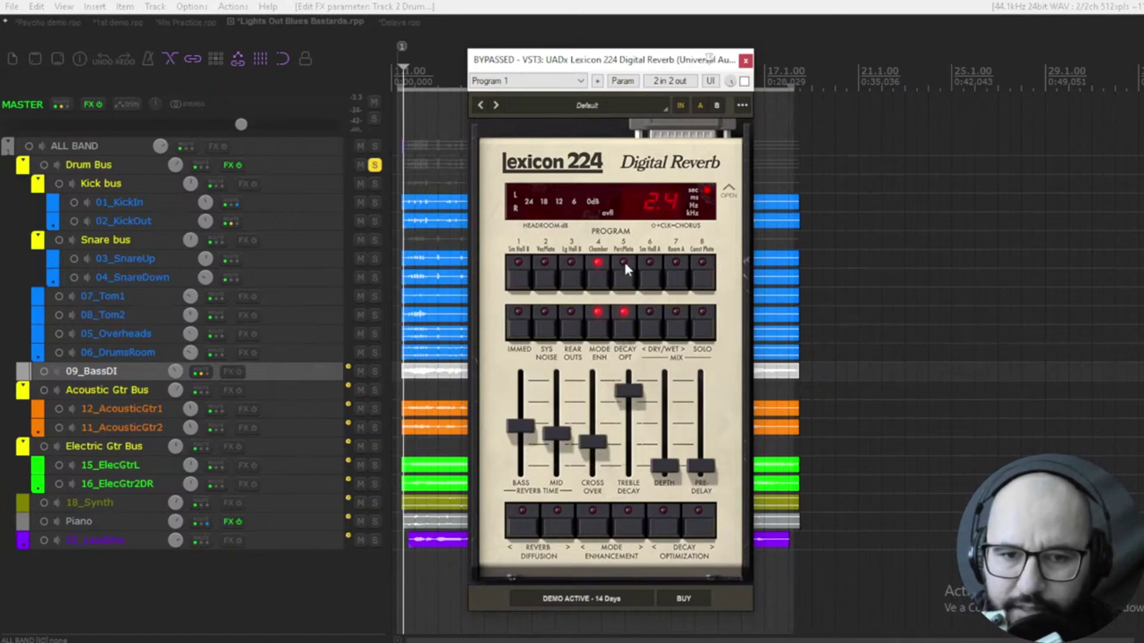
pyautogui.click(625, 269)
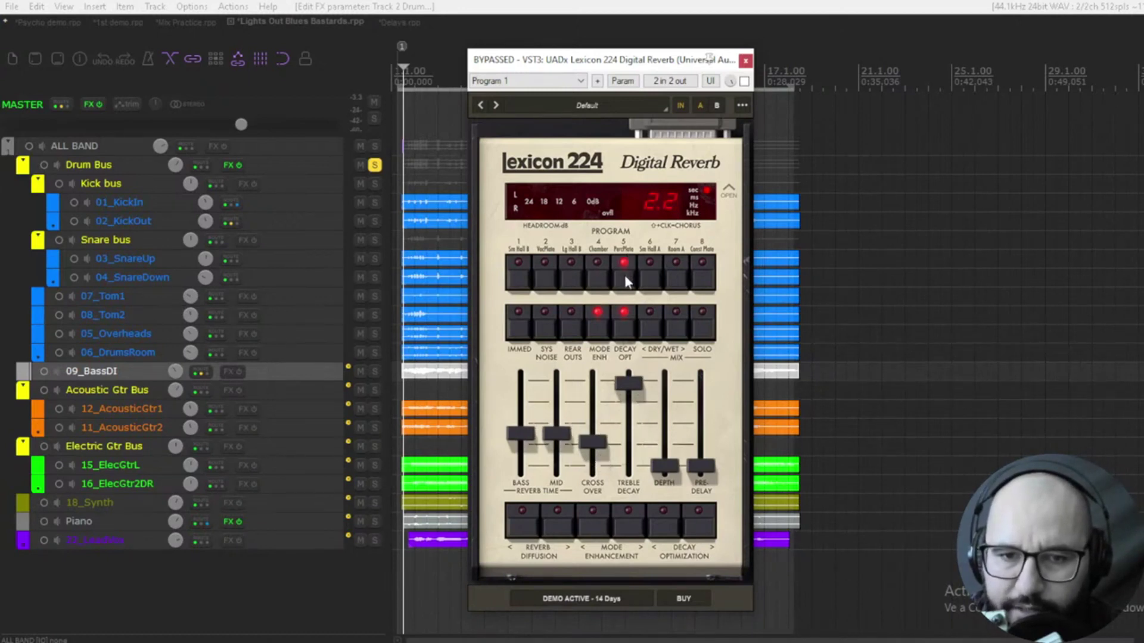
pyautogui.click(645, 277)
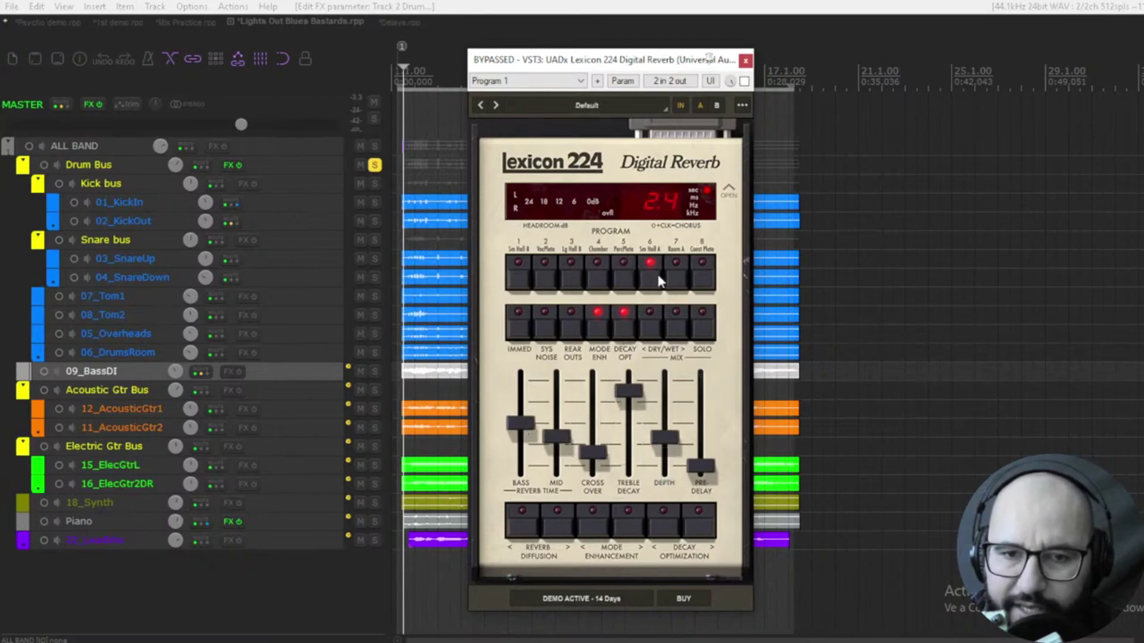
pyautogui.click(673, 274)
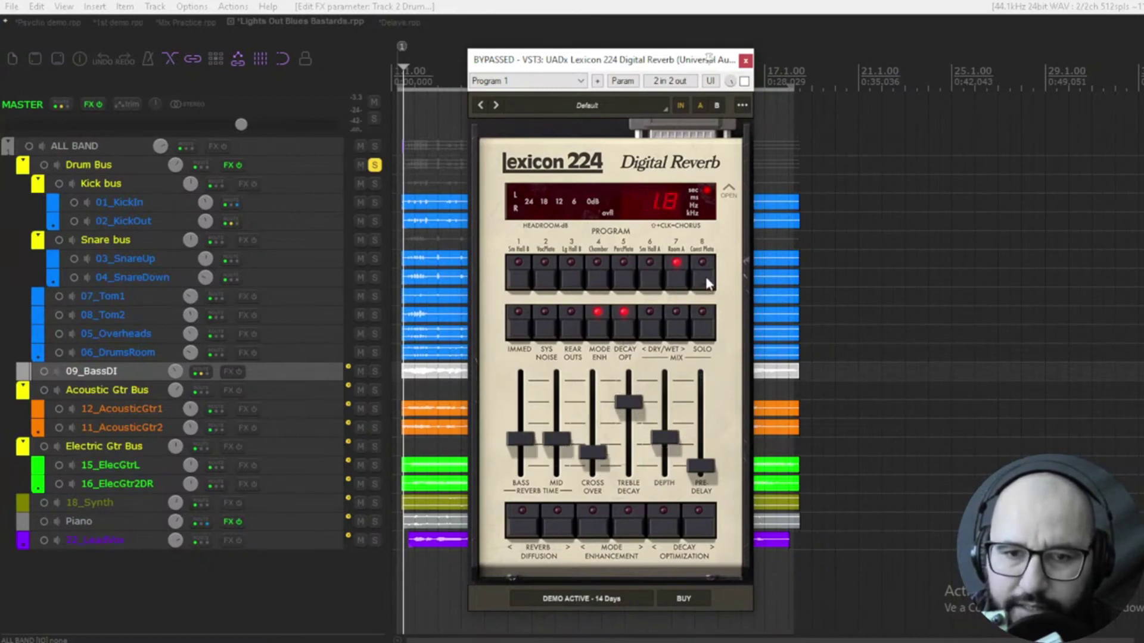
pyautogui.click(704, 275)
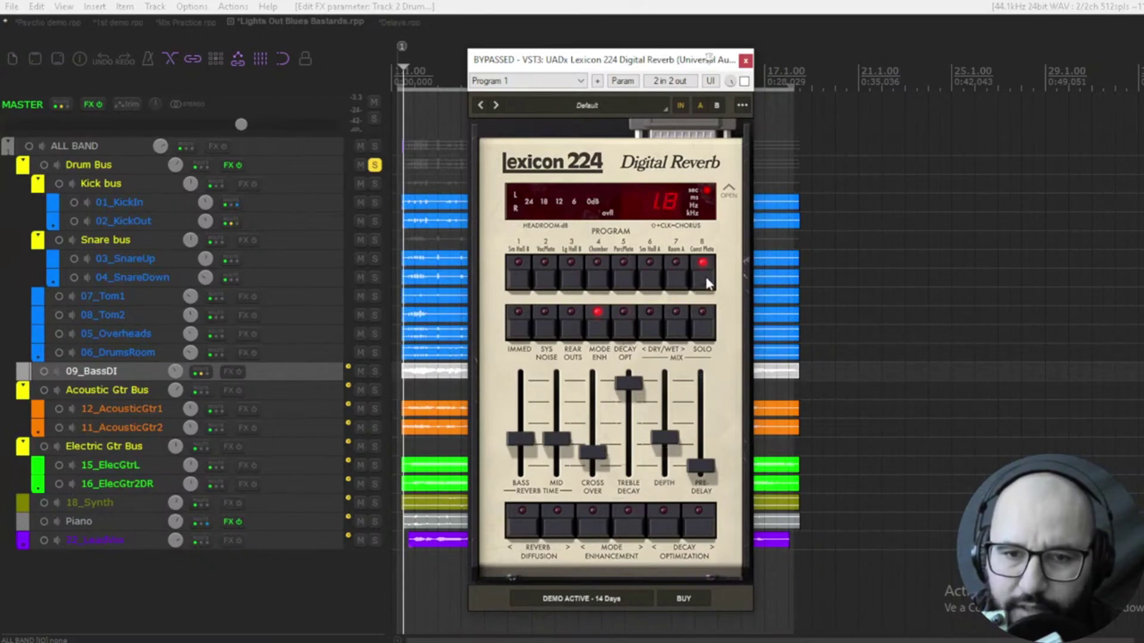
pyautogui.click(512, 275)
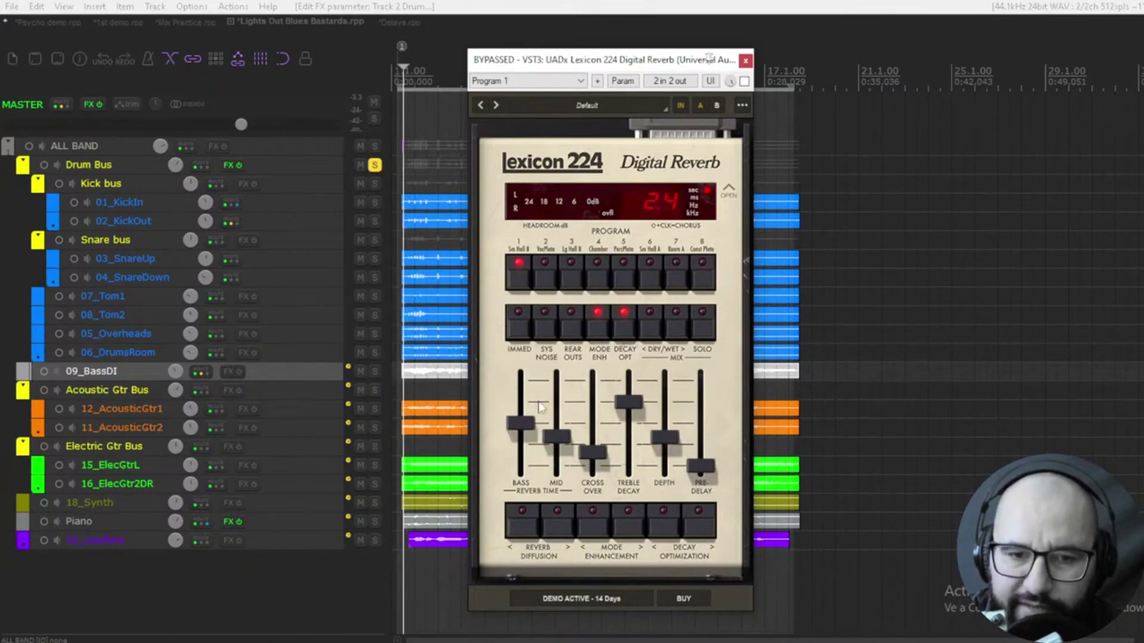
# Move the Lexicon 224's bass, mid, crossover, treble decay and depth sliders, and set the predelay to about 66 ms.
pyautogui.moveTo(526, 441); pyautogui.dragTo(664, 430)
pyautogui.moveTo(707, 471); pyautogui.dragTo(683, 462)
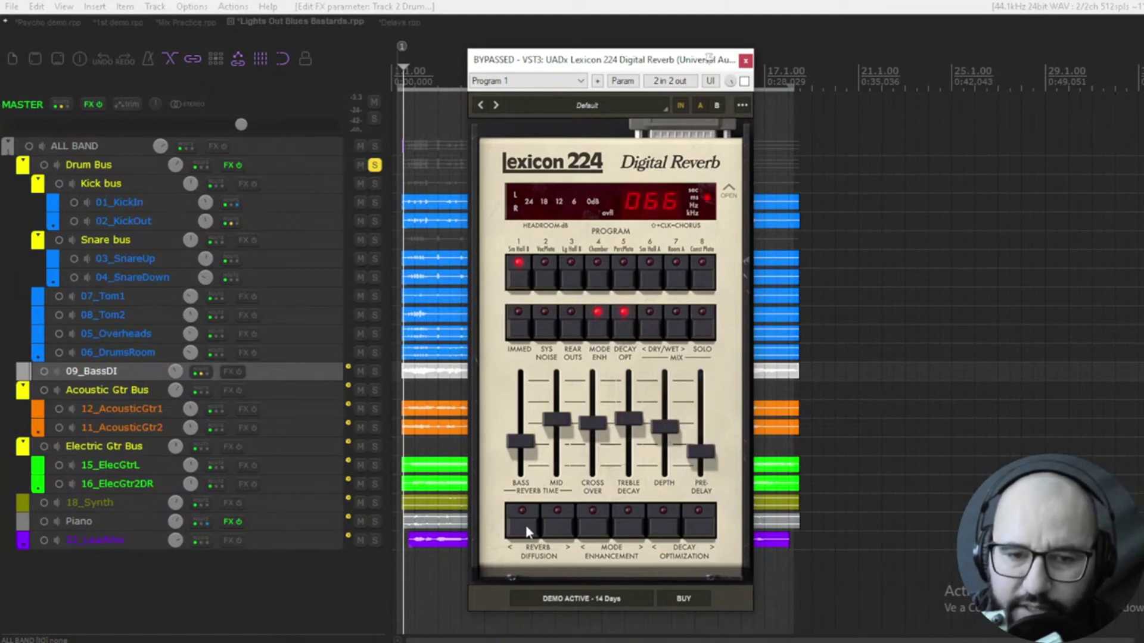
# Try the reverb diffusion and mode enhancement controls both ways, setting diffusion to 21 and mode enhancement to 3.
pyautogui.click(555, 533)
pyautogui.click(556, 534)
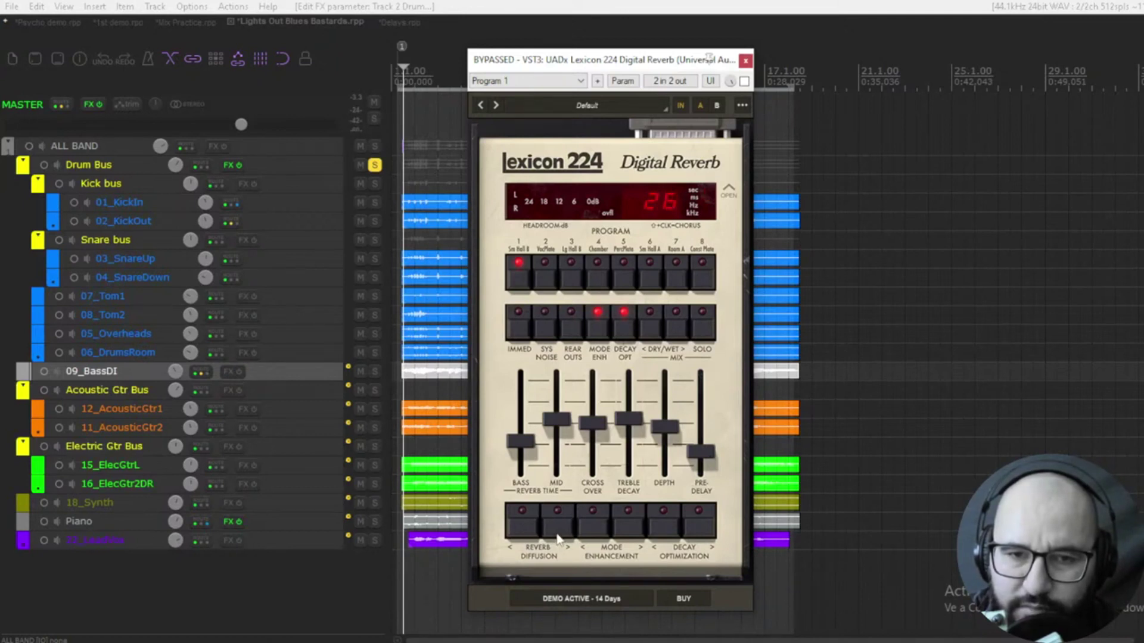
pyautogui.click(522, 526)
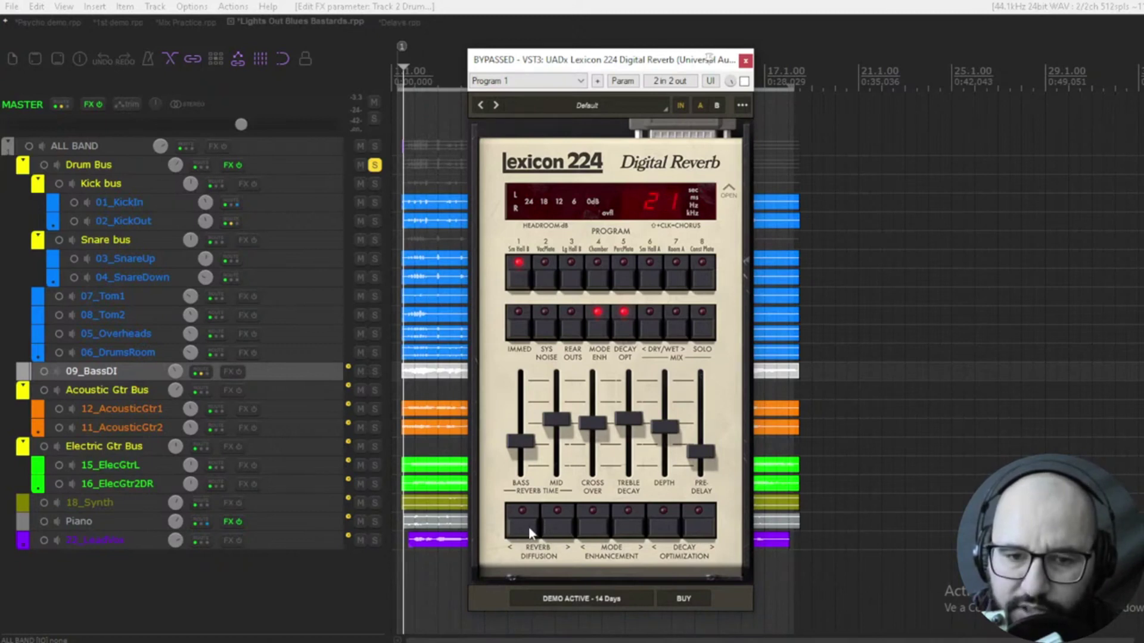
pyautogui.click(635, 534)
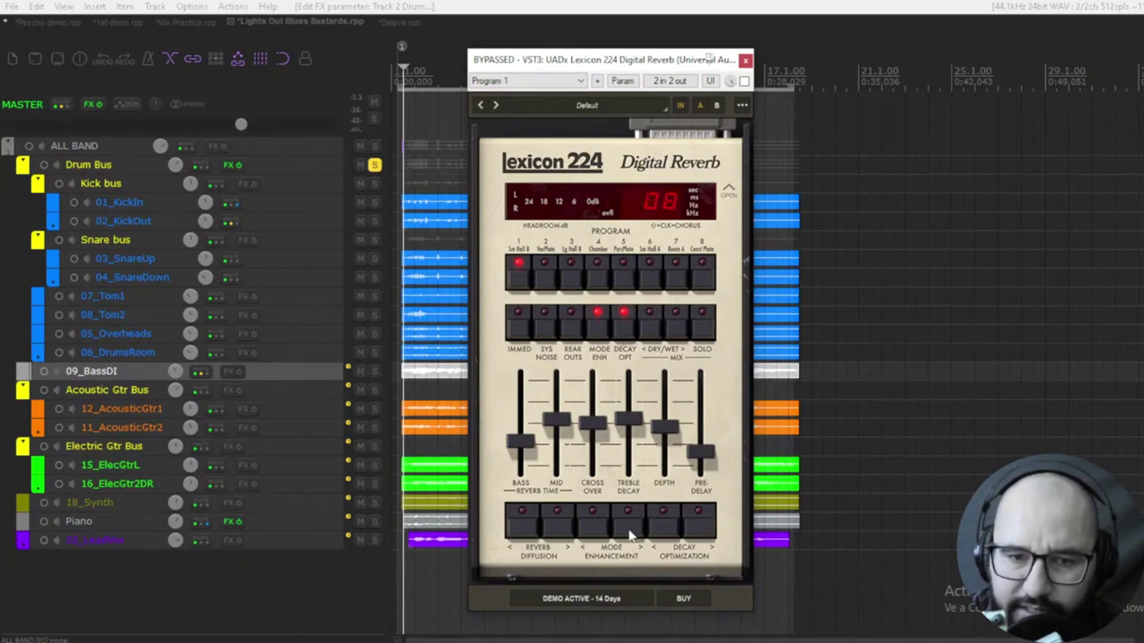
pyautogui.click(593, 525)
pyautogui.click(592, 525)
pyautogui.click(593, 525)
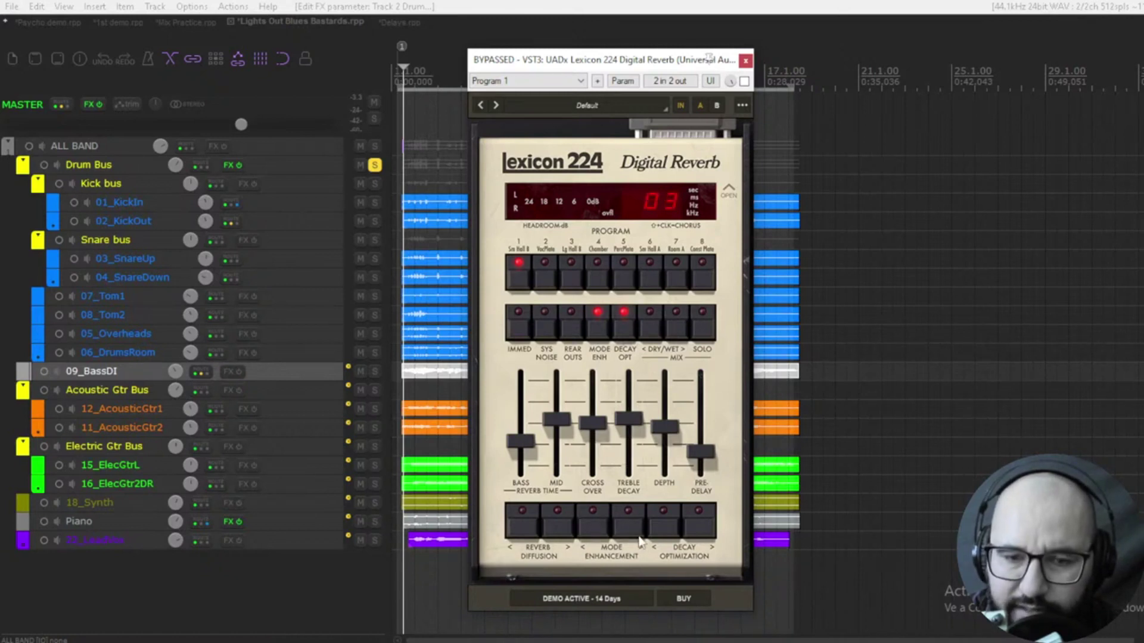
# Try the Lexicon 224's decay optimization in both directions, raising it to 8 and bringing it back down to 3.
pyautogui.click(698, 528)
pyautogui.click(698, 527)
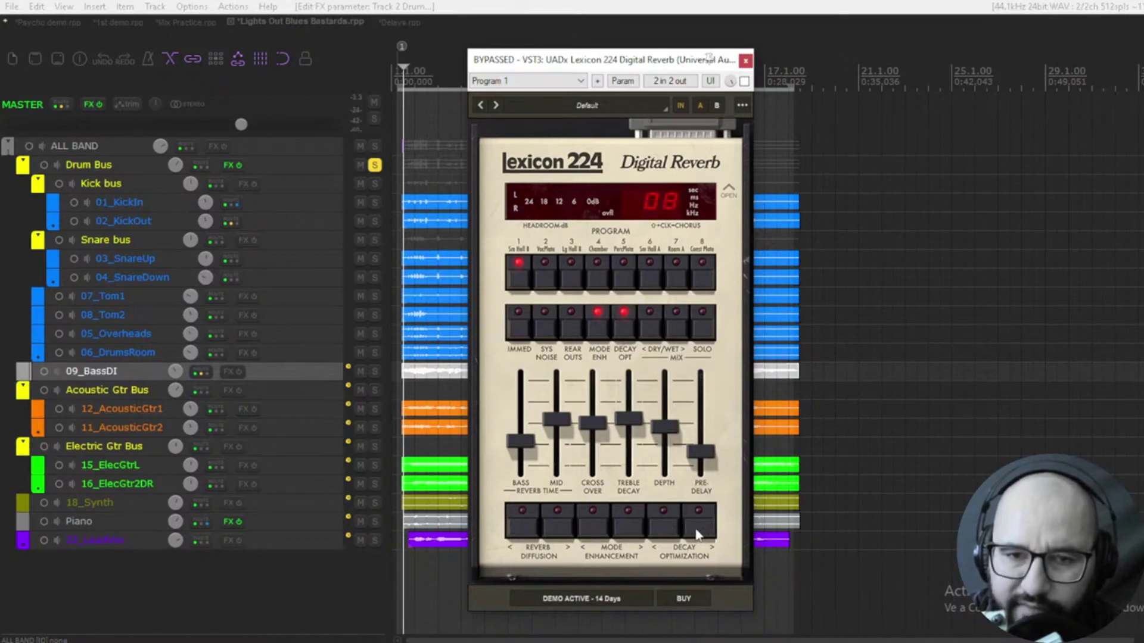
pyautogui.click(663, 526)
pyautogui.click(663, 526)
pyautogui.click(663, 525)
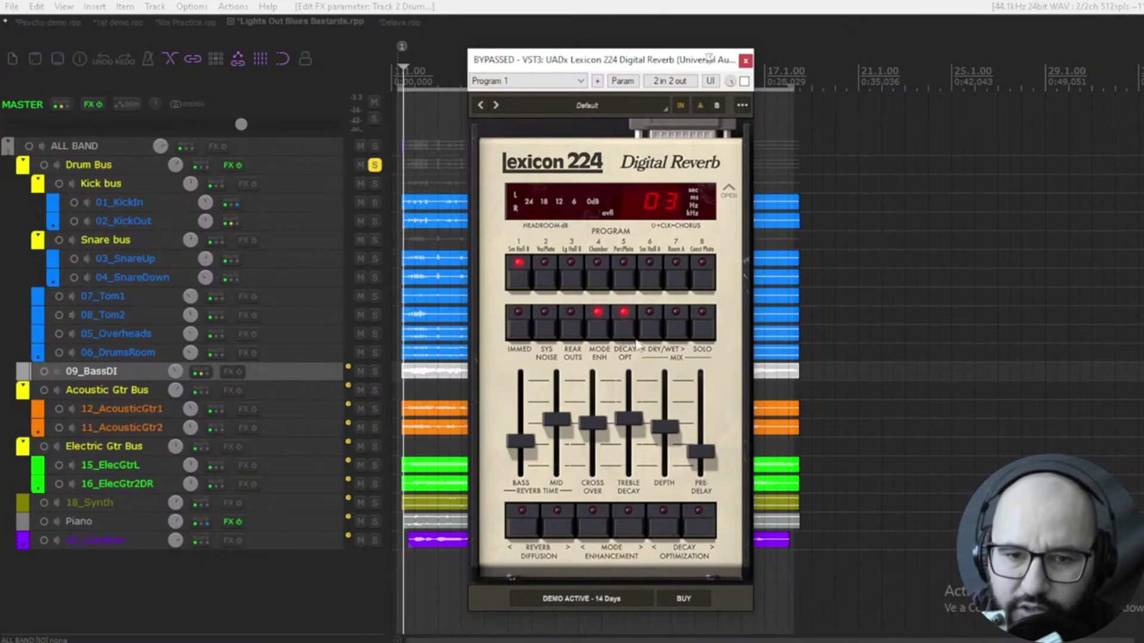
# Try the dry/wet mix controls in both directions around 50 and toggle the reverb's solo on and off.
pyautogui.click(700, 337)
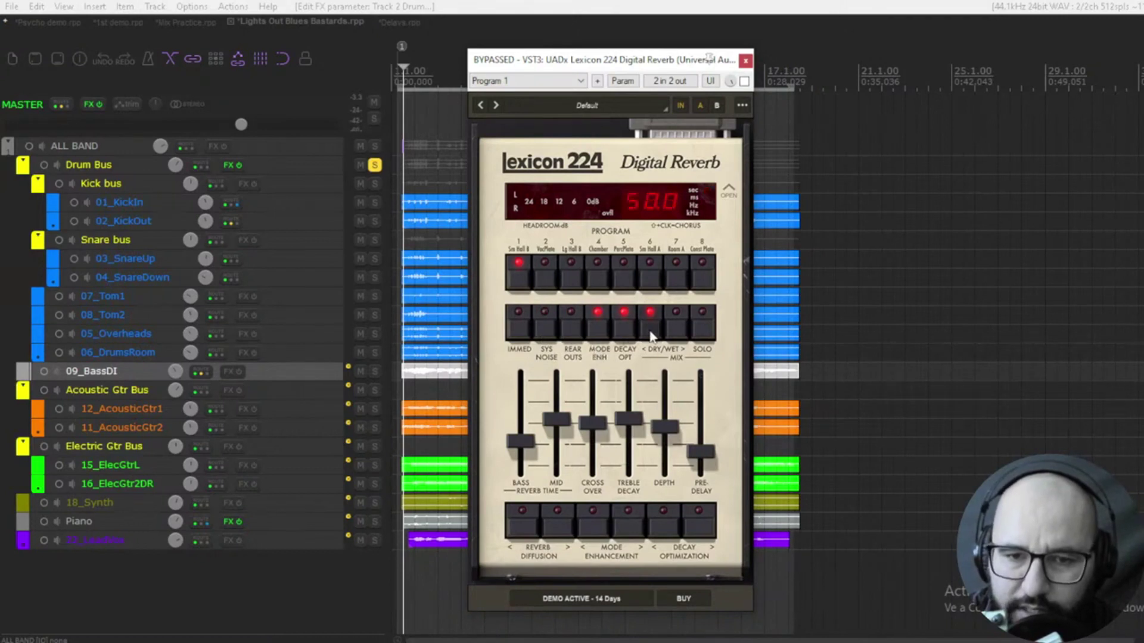
pyautogui.click(673, 331)
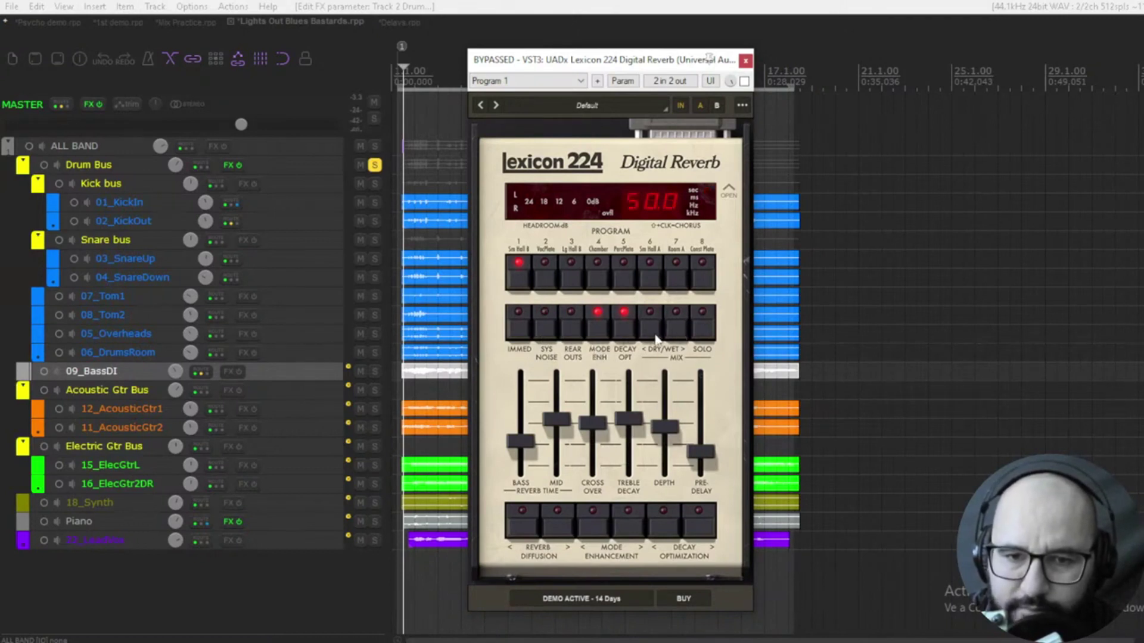
pyautogui.click(673, 338)
pyautogui.click(701, 336)
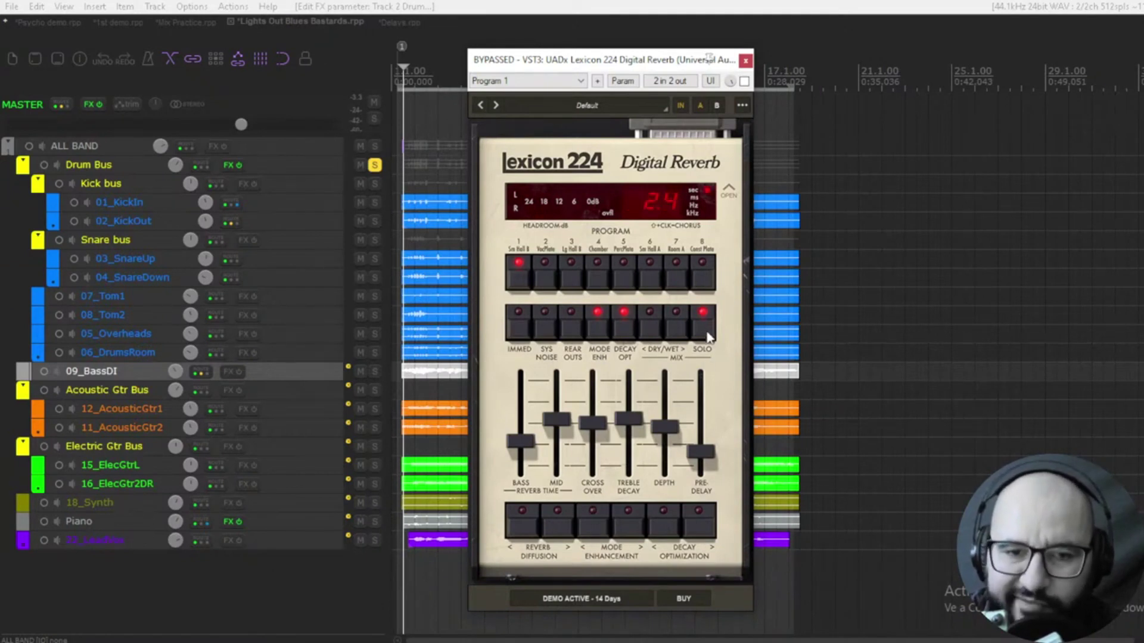
pyautogui.click(708, 337)
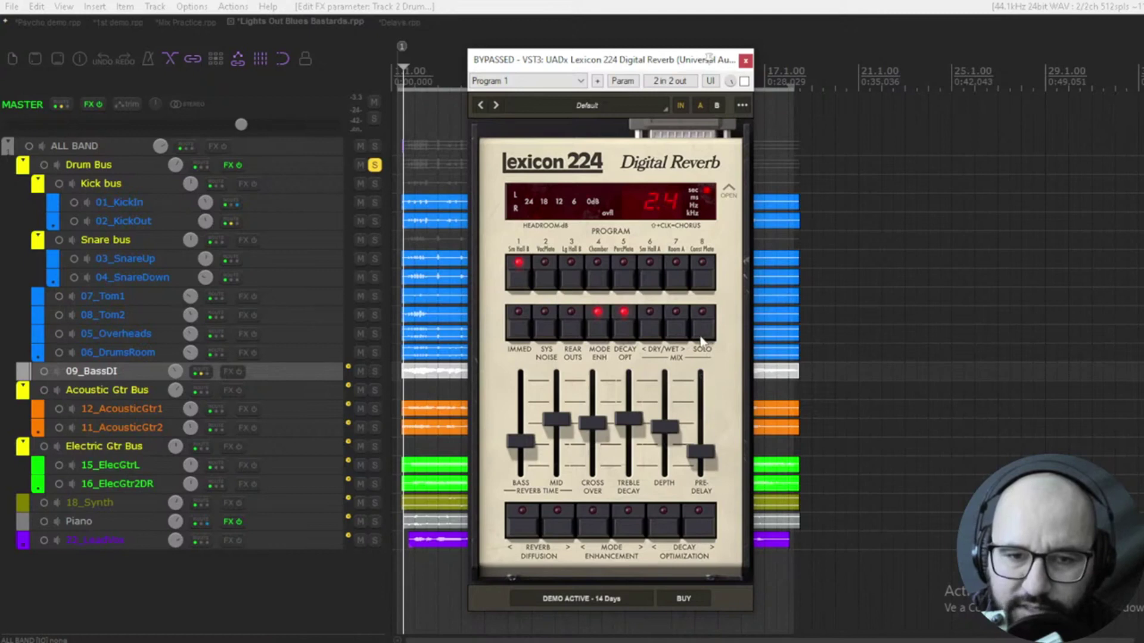
# Reveal the reverb's hidden panel with pitch shift, input gain, output level and hold controls, and close it again.
pyautogui.click(729, 190)
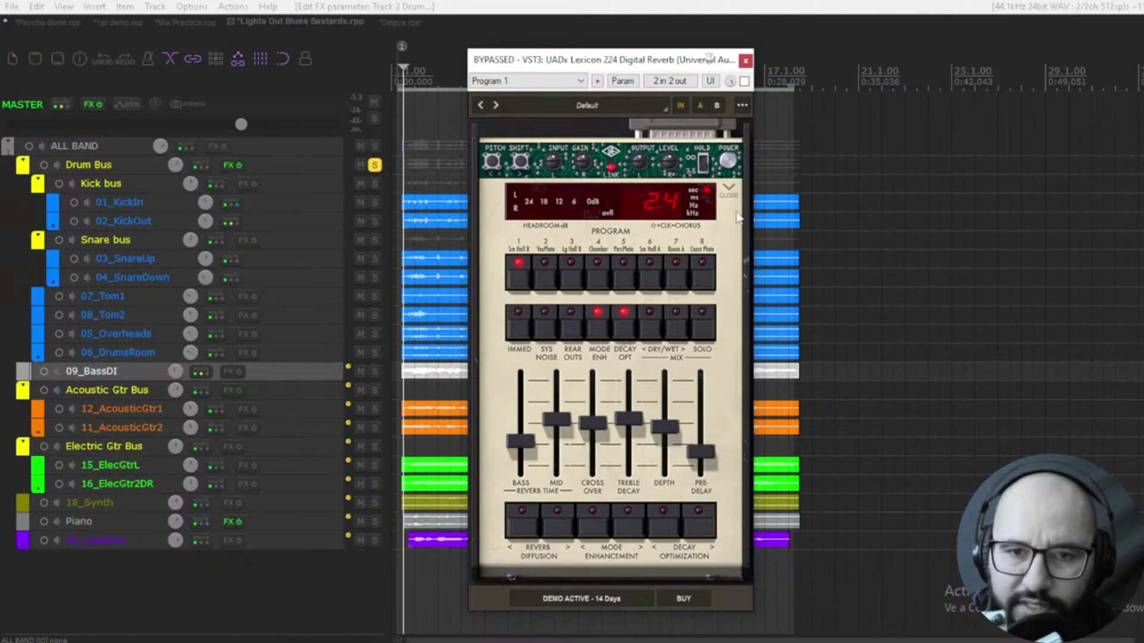
pyautogui.click(729, 190)
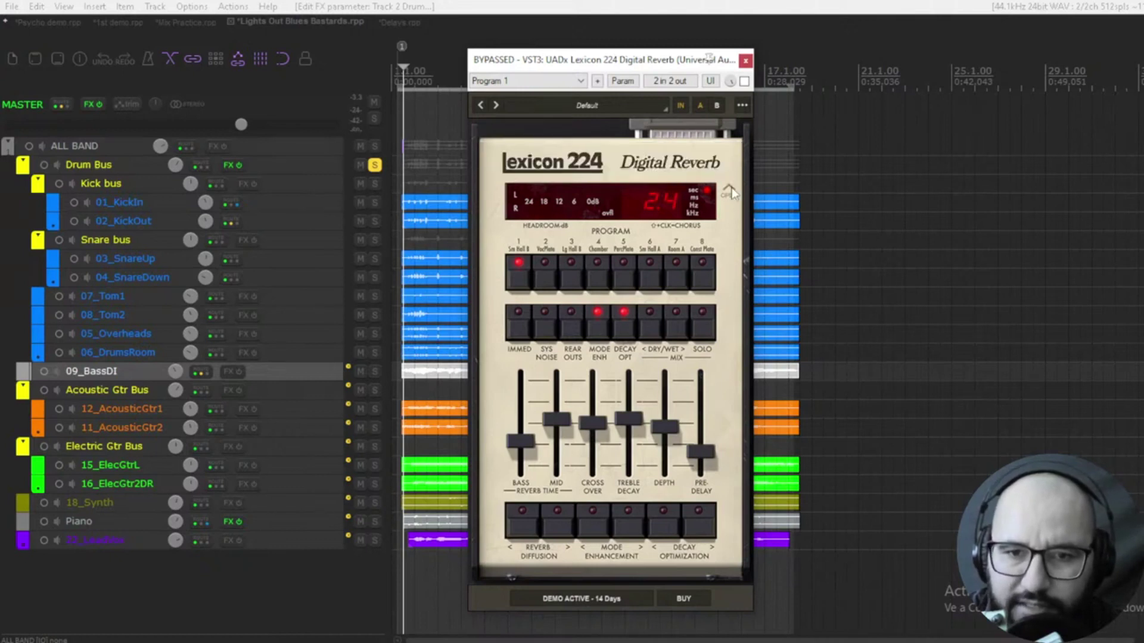
pyautogui.click(730, 191)
pyautogui.click(731, 191)
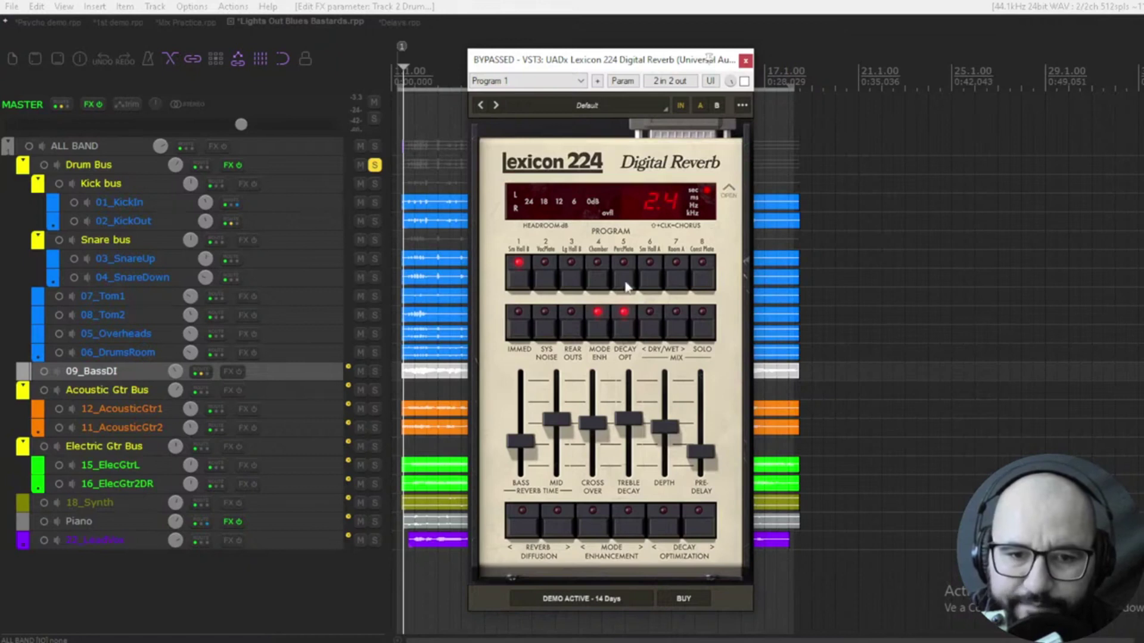
# Reload the Default preset and take the Lexicon 224 out of bypass while the drums play.
pyautogui.click(496, 104)
pyautogui.click(480, 105)
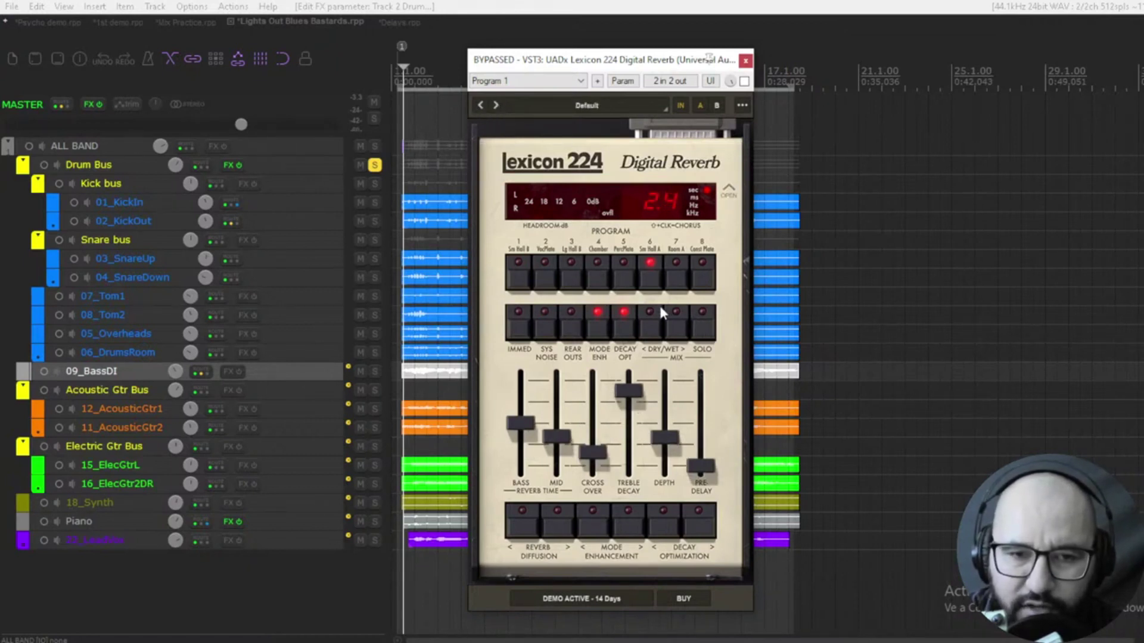
pyautogui.press('space')
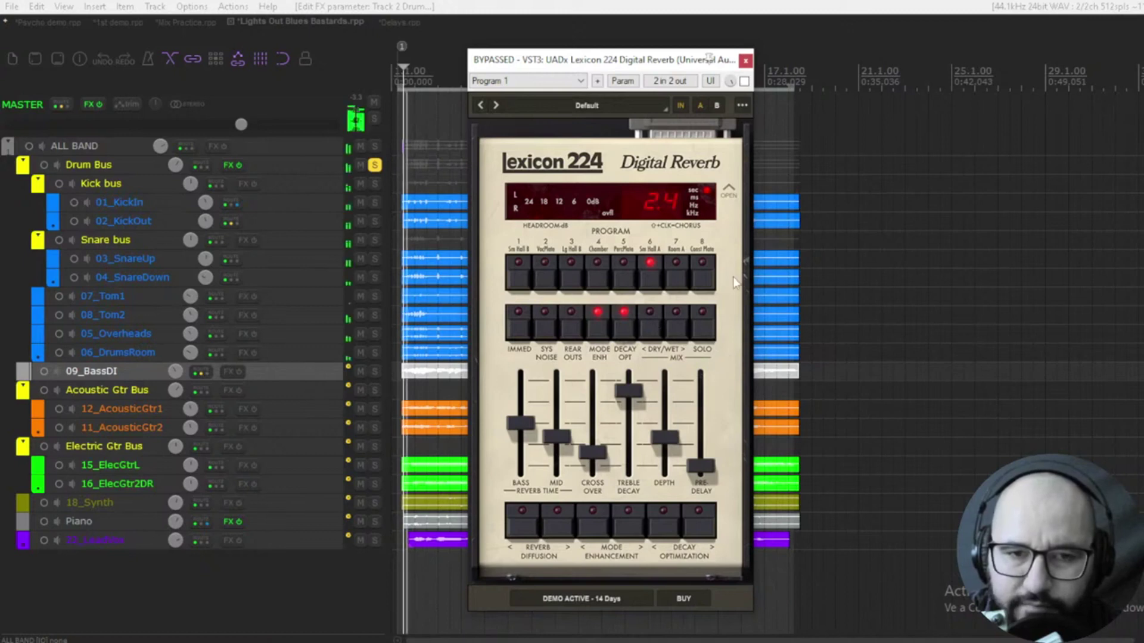
pyautogui.click(744, 81)
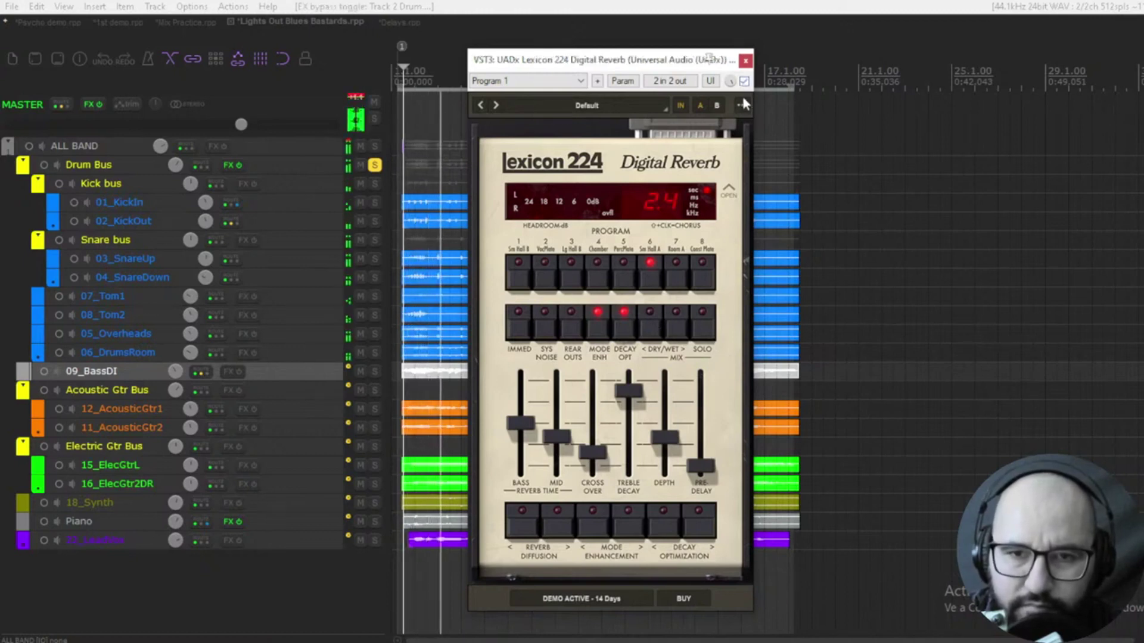
# Audition the reverb soloed and adjust predelay, depth, crossover, treble decay and bass, setting depth to 42 and bass reverb time to 1.8 s.
pyautogui.click(710, 334)
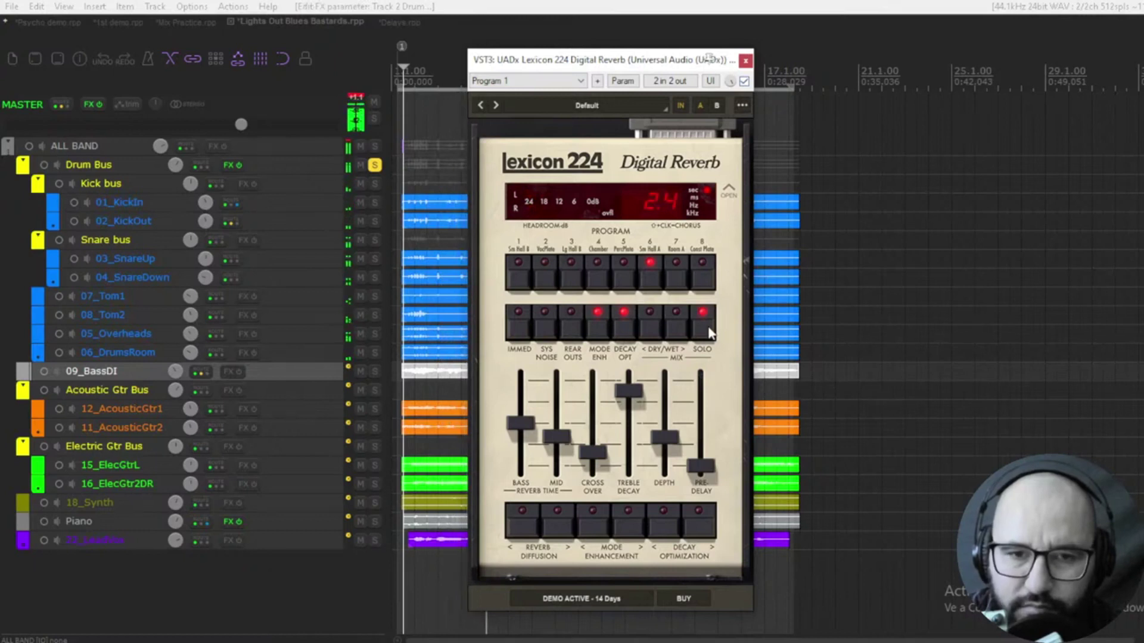
pyautogui.click(710, 333)
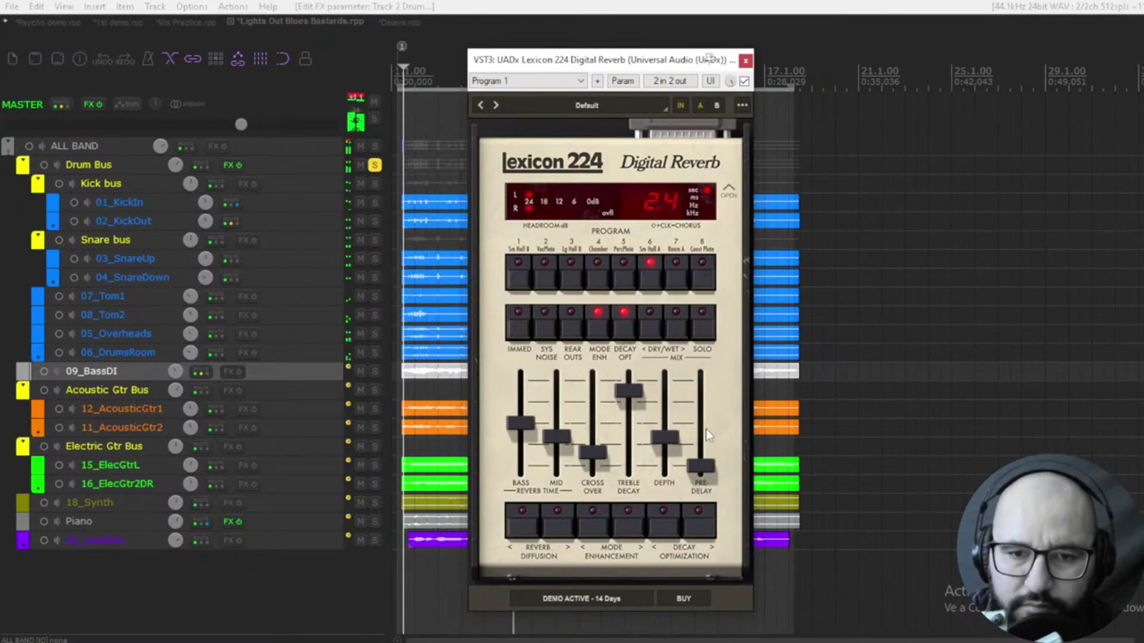
pyautogui.moveTo(712, 475); pyautogui.dragTo(664, 415)
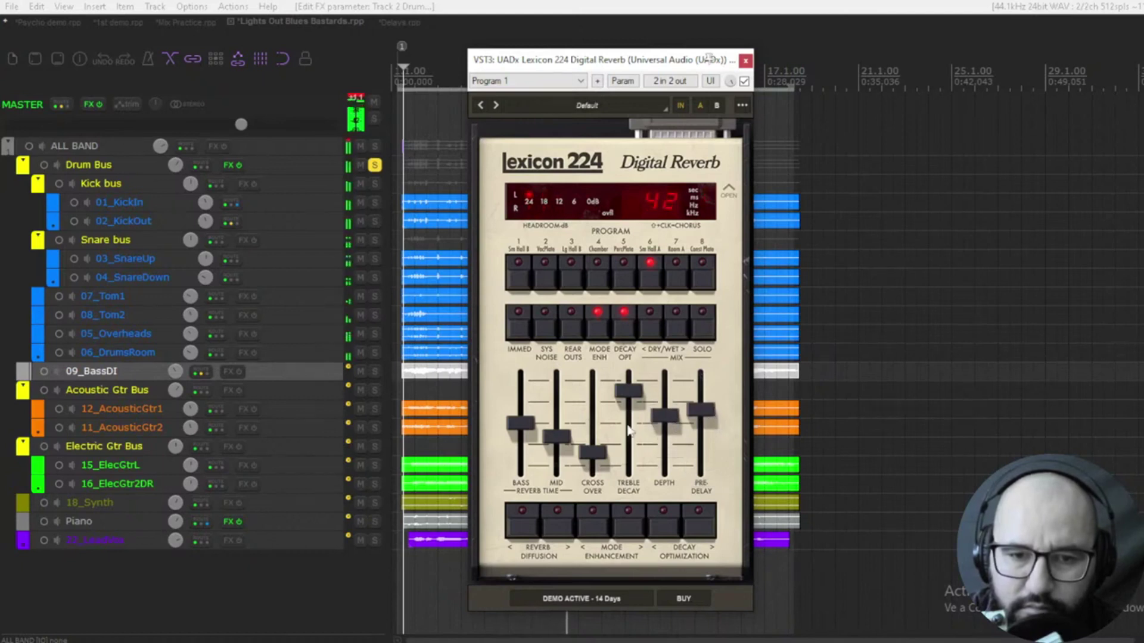
pyautogui.moveTo(601, 456); pyautogui.dragTo(603, 432)
pyautogui.moveTo(628, 394); pyautogui.dragTo(628, 404)
pyautogui.moveTo(527, 424)
pyautogui.mouseDown()
pyautogui.moveTo(532, 498)
pyautogui.moveTo(534, 440)
pyautogui.mouseUp()
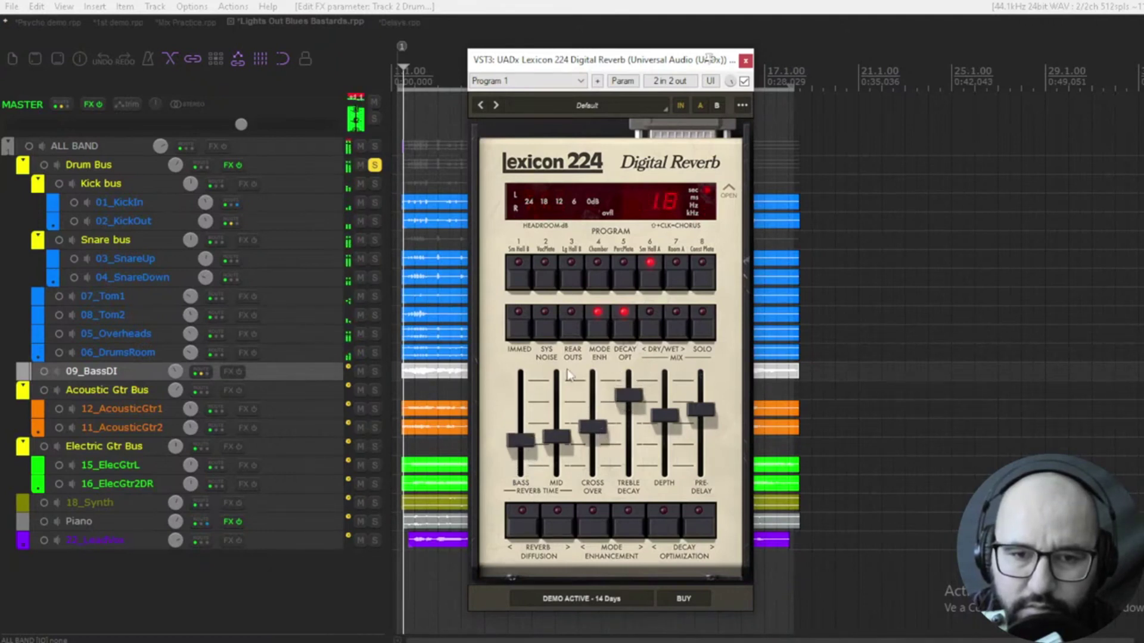
# Select the Sm Hall B program and set its treble decay to 3.10 kHz and depth to 33, auditioning with solo.
pyautogui.click(518, 274)
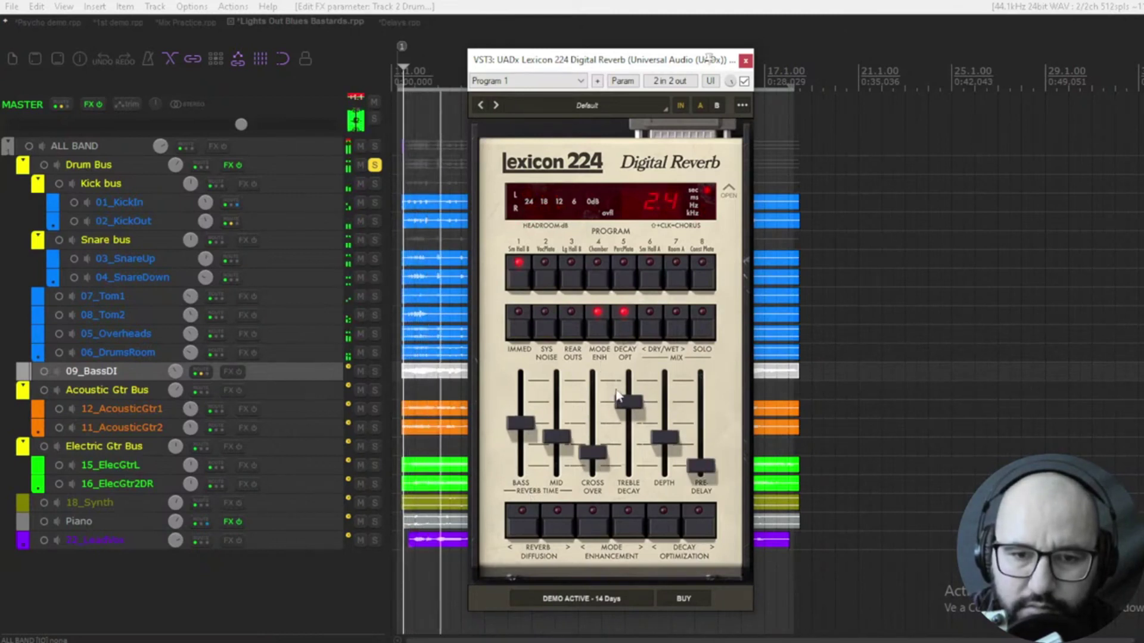
pyautogui.moveTo(628, 403); pyautogui.dragTo(624, 425)
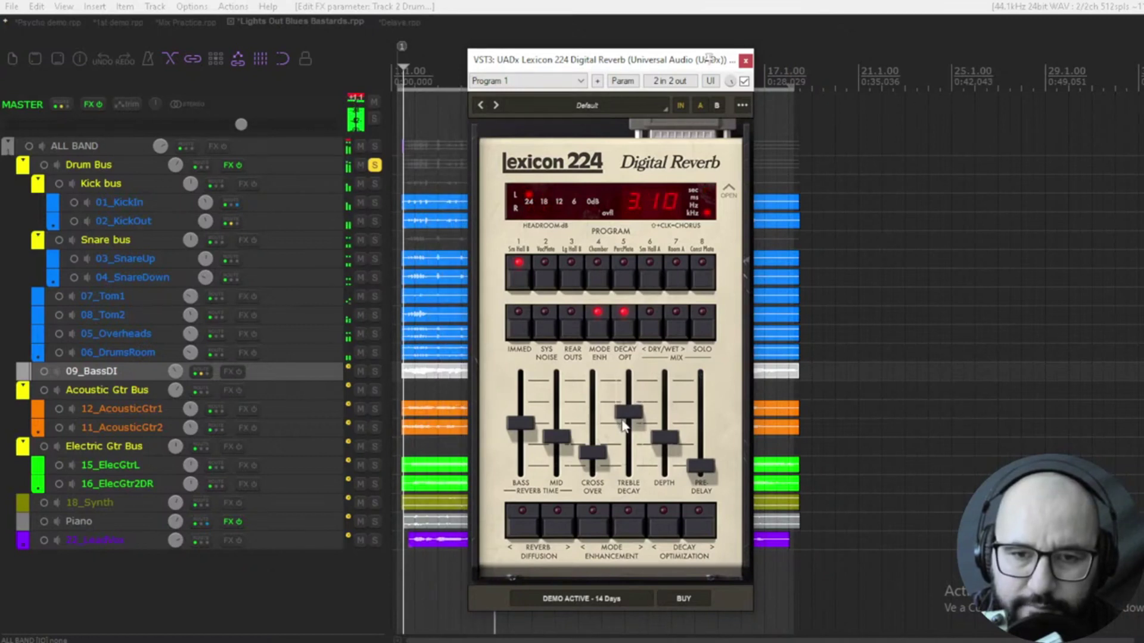
pyautogui.moveTo(673, 444)
pyautogui.mouseDown()
pyautogui.moveTo(675, 388)
pyautogui.moveTo(676, 438)
pyautogui.moveTo(668, 430)
pyautogui.mouseUp()
pyautogui.click(699, 335)
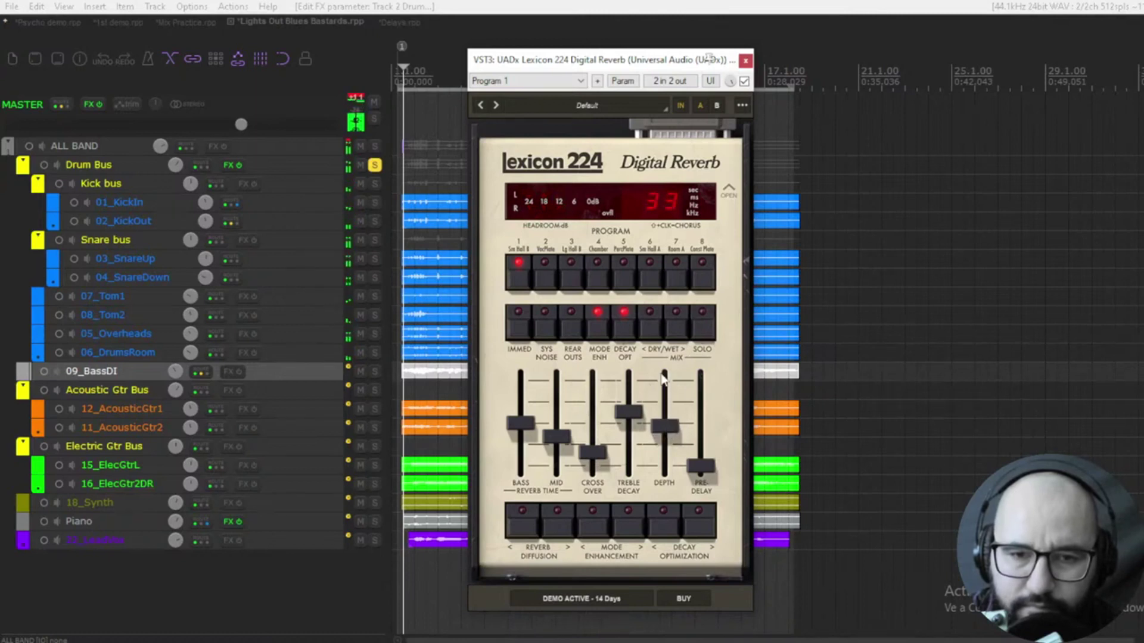
# Select the VocPlate program and set its treble decay to 4.40 kHz while the drums play.
pyautogui.click(551, 285)
pyautogui.press('space')
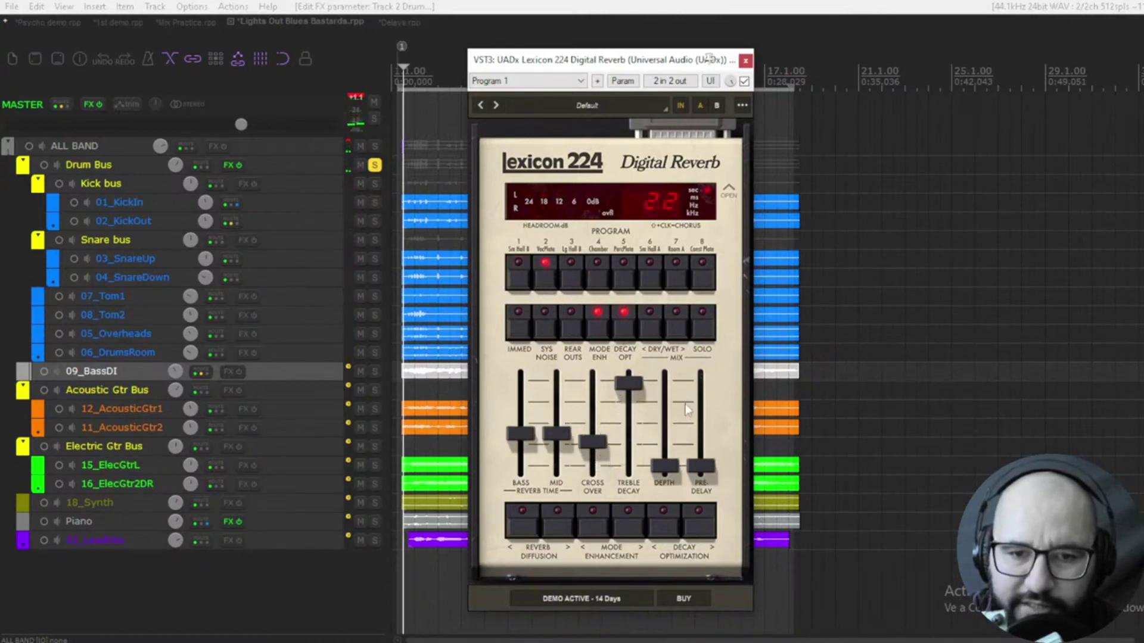
pyautogui.moveTo(629, 384); pyautogui.dragTo(637, 408)
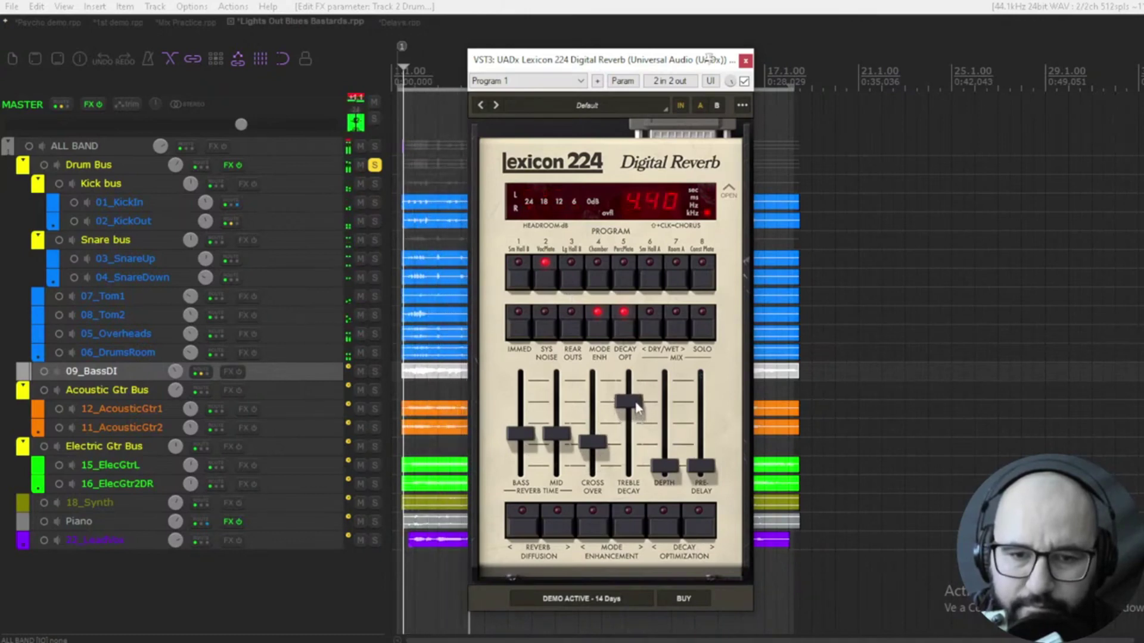
# Audition the plate reverb soloed, turn on the rear outs and set the dry/wet mix to 33.
pyautogui.click(703, 324)
pyautogui.click(578, 330)
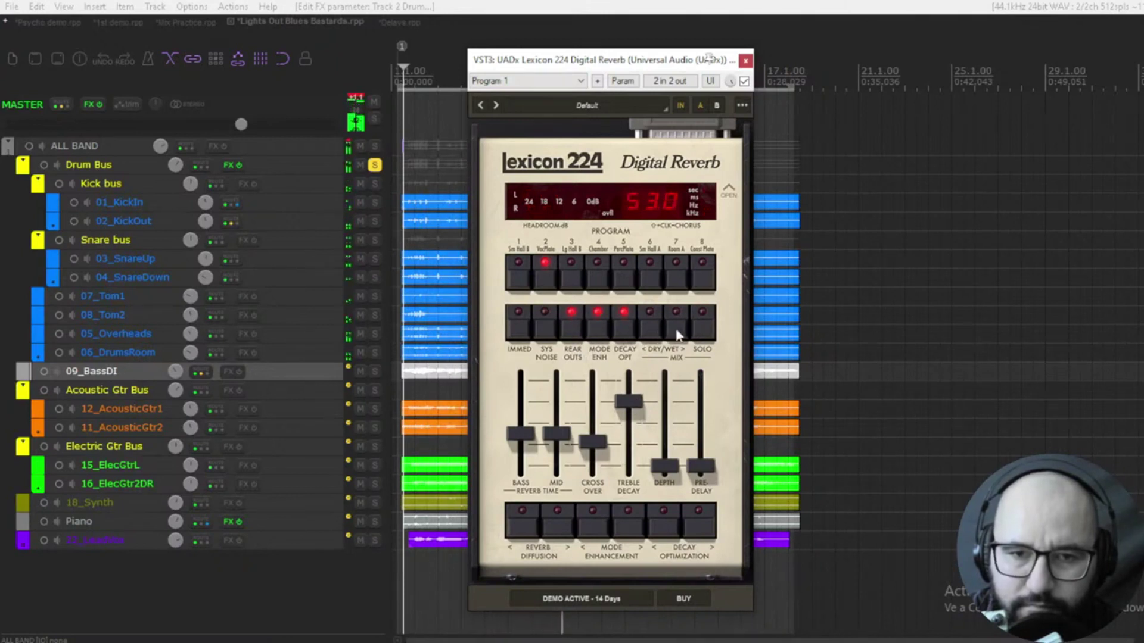
pyautogui.click(650, 331)
pyautogui.click(651, 332)
pyautogui.click(650, 332)
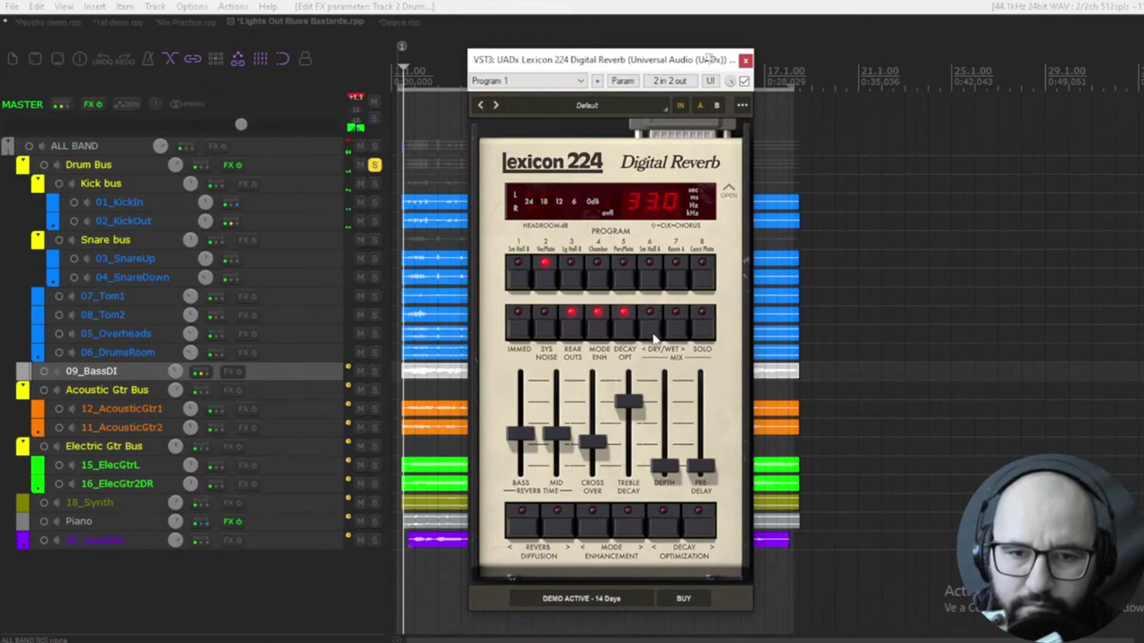
# Select the Lg Hall B program, audition it soloed on the playing drums and raise its predelay to roughly mid-travel.
pyautogui.click(581, 279)
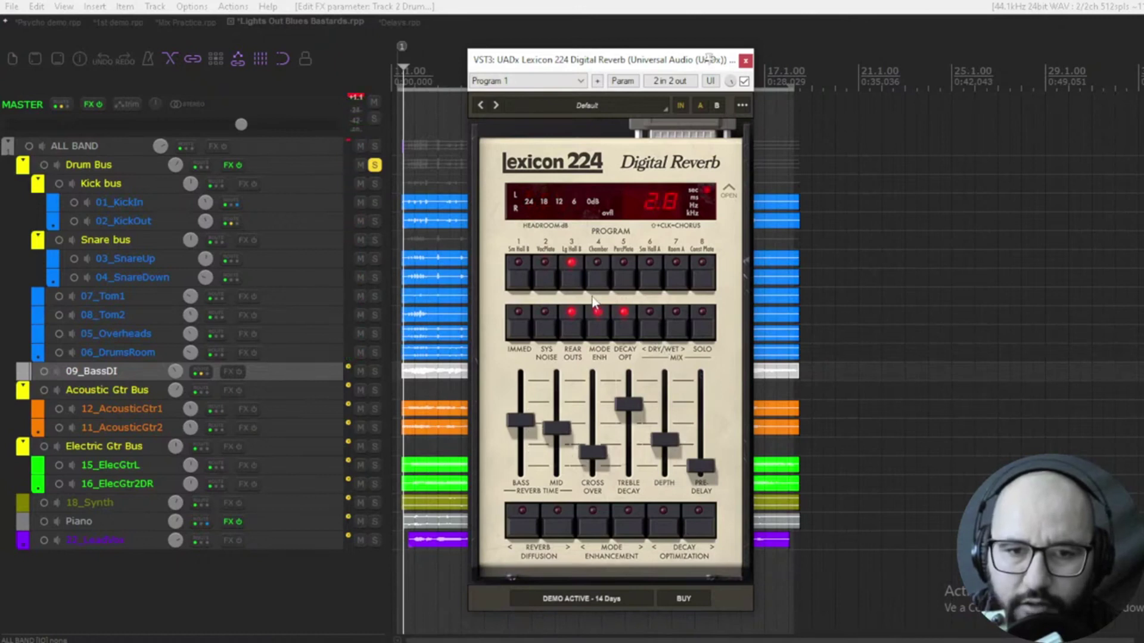
pyautogui.press('space')
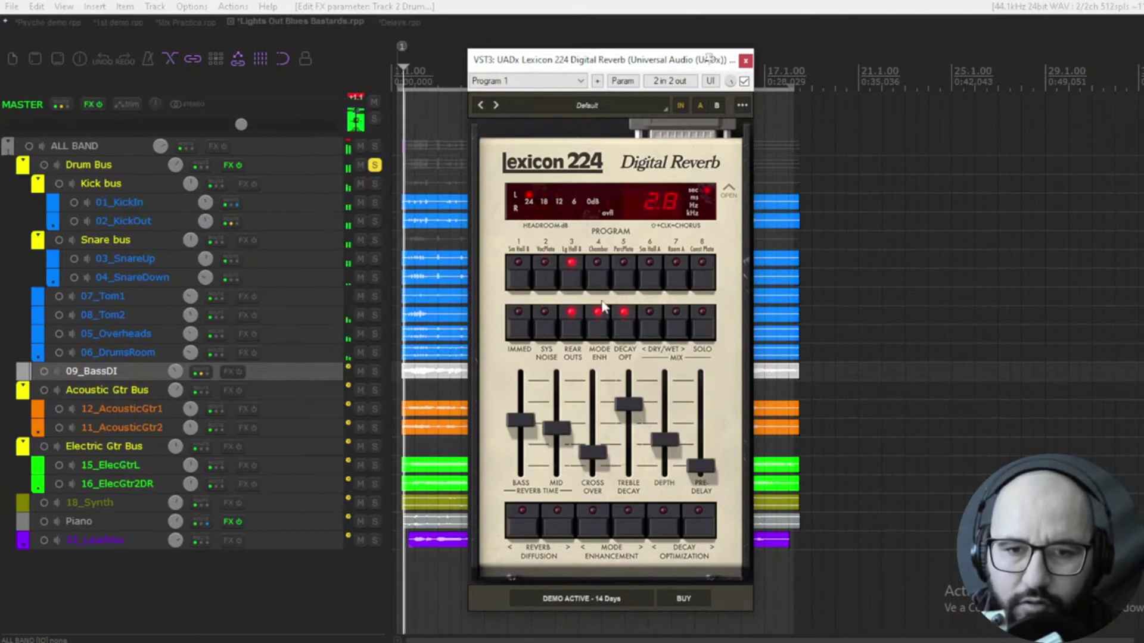
pyautogui.click(704, 335)
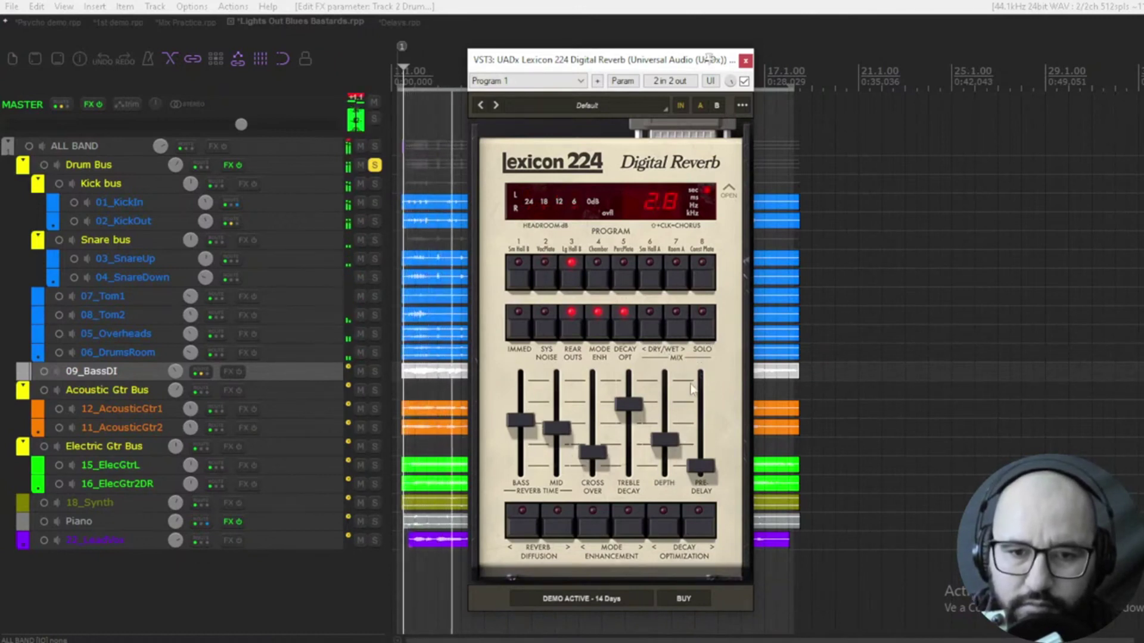
pyautogui.moveTo(701, 471); pyautogui.dragTo(707, 424)
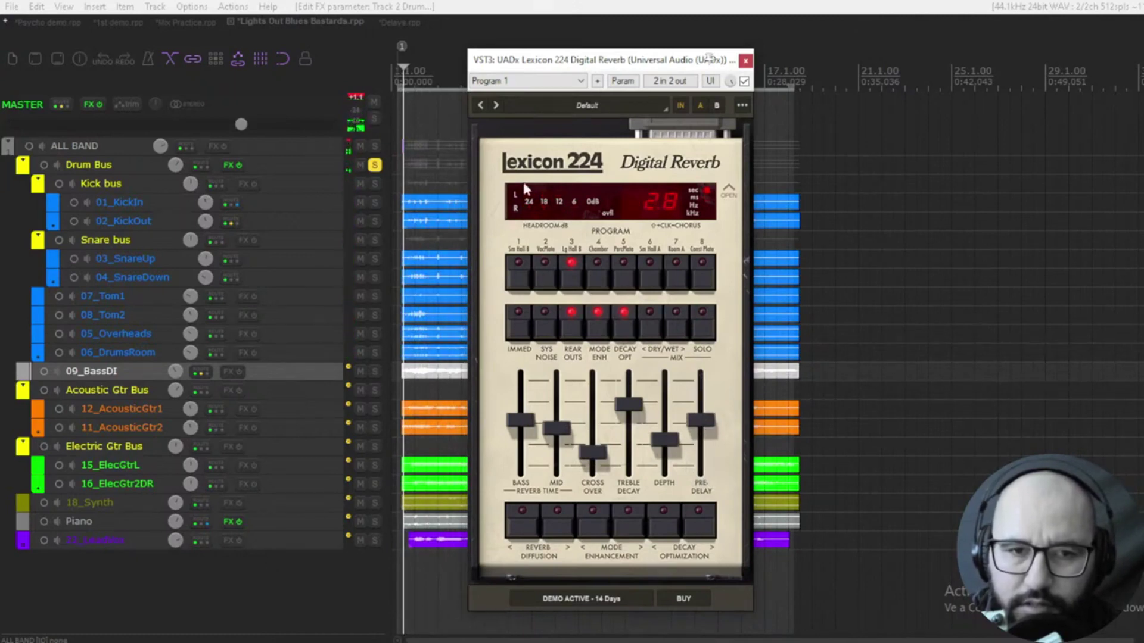
# Load the Dark Room preset from the Lexicon 224 preset browser and play the drums through it.
pyautogui.click(582, 106)
pyautogui.scroll(-2, 336, 486)
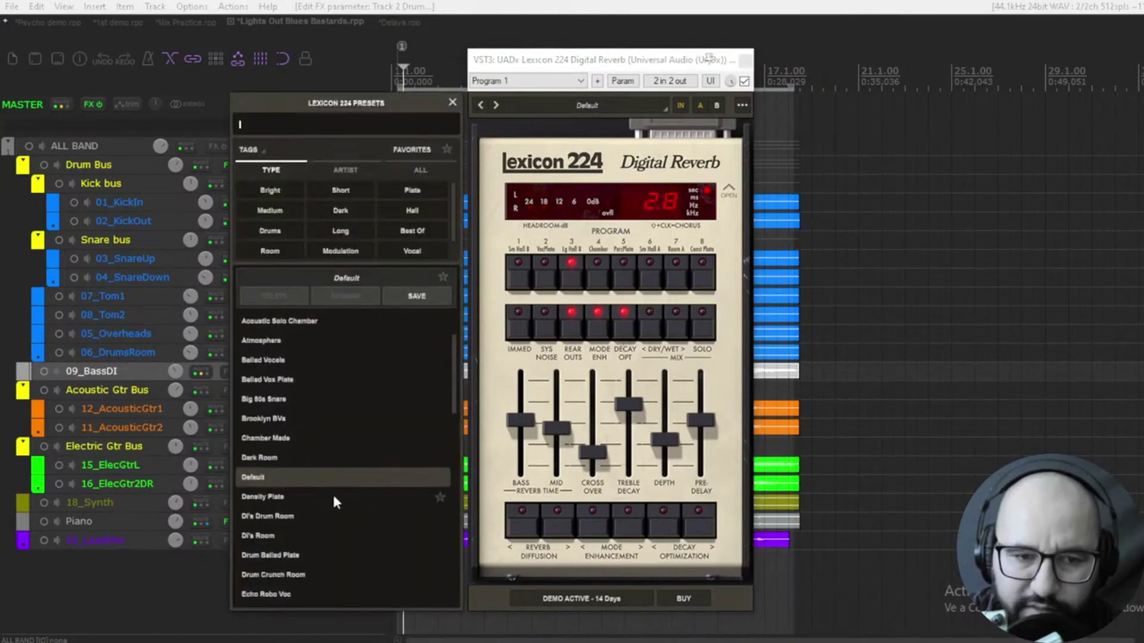
pyautogui.click(277, 459)
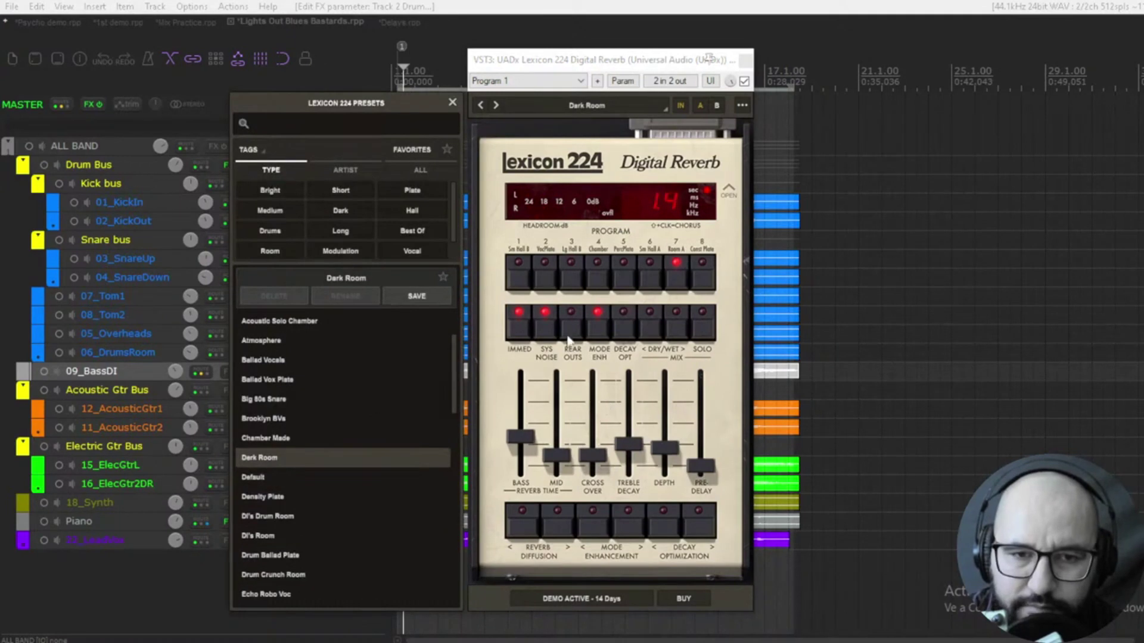
pyautogui.click(481, 372)
pyautogui.press('space')
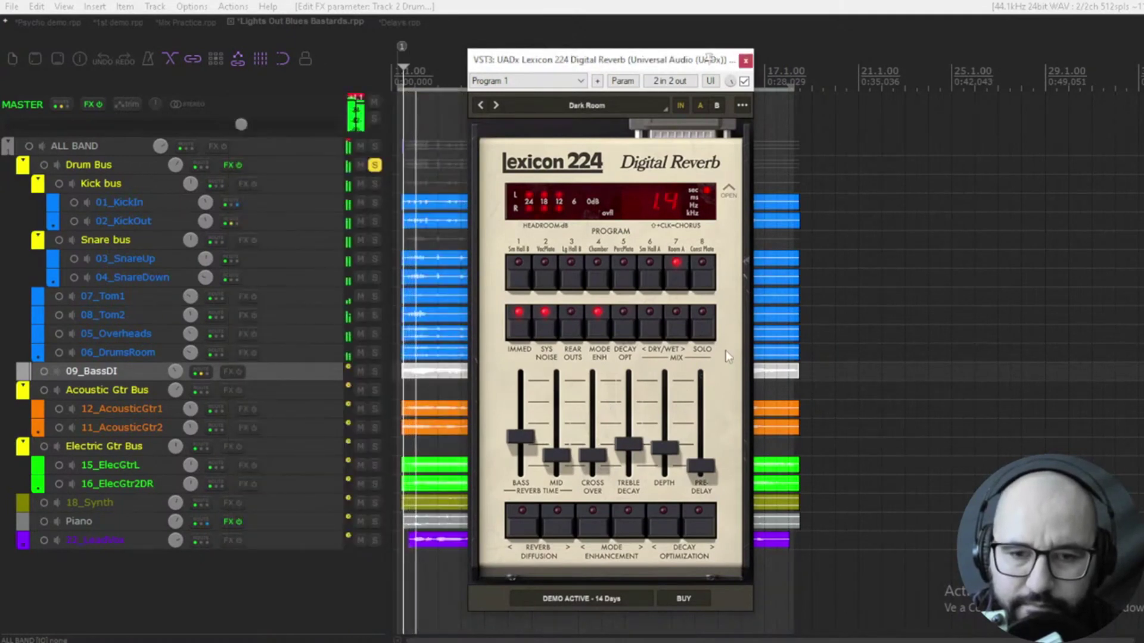
# Audition Dark Room soloed, set its dry/wet mix to 66, raise the depth and set treble decay to 4.40 kHz.
pyautogui.click(701, 326)
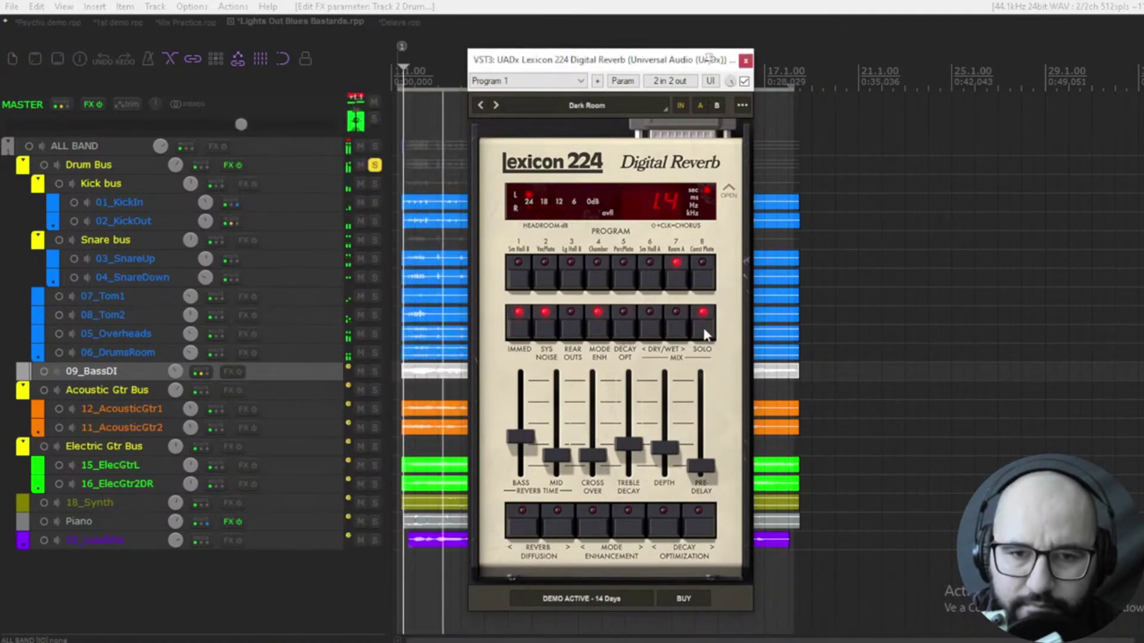
pyautogui.click(704, 330)
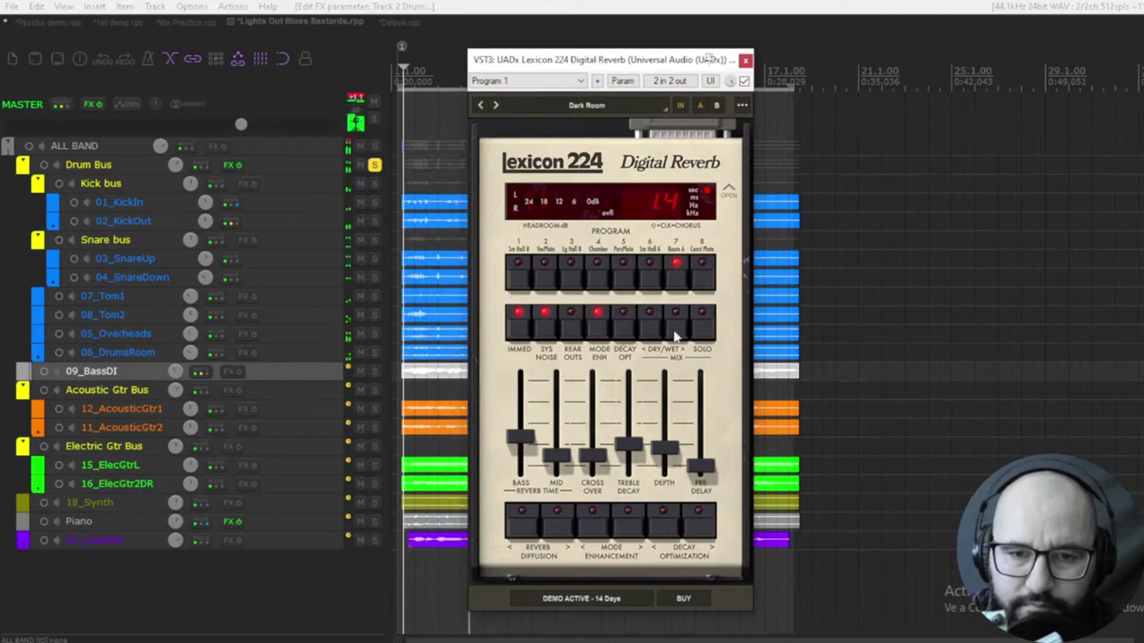
pyautogui.click(676, 334)
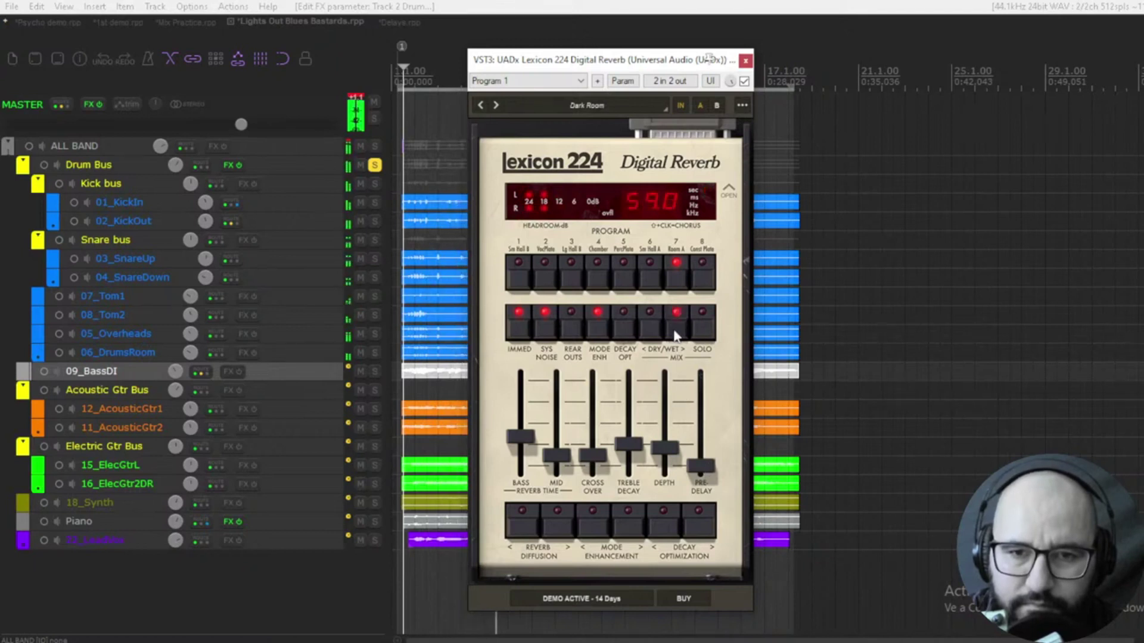
pyautogui.click(676, 334)
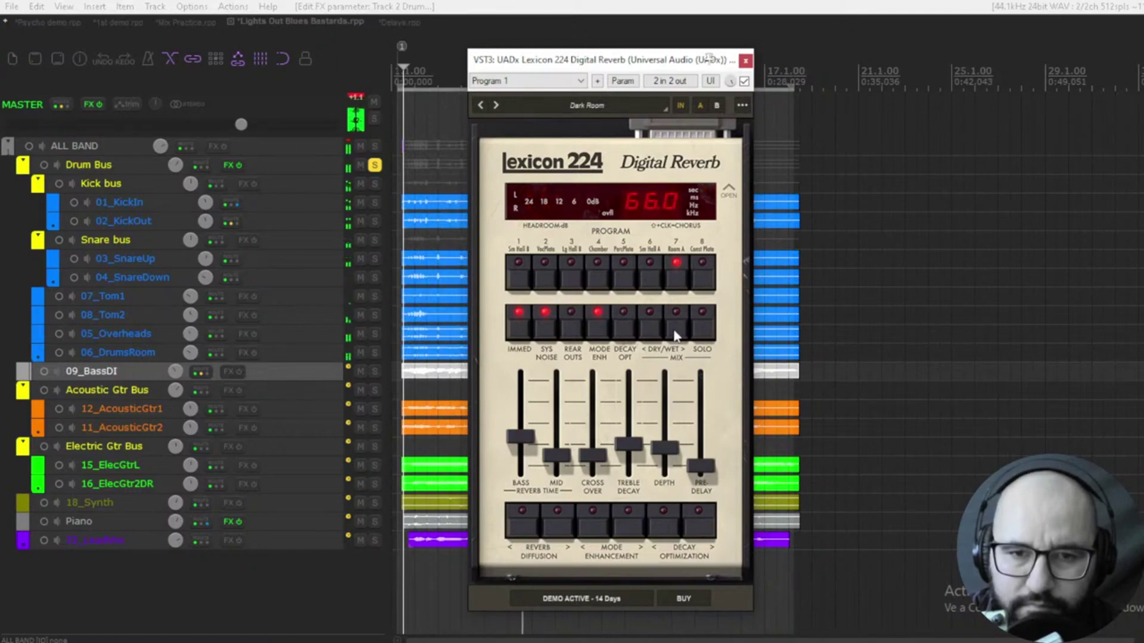
pyautogui.moveTo(664, 448); pyautogui.dragTo(645, 404)
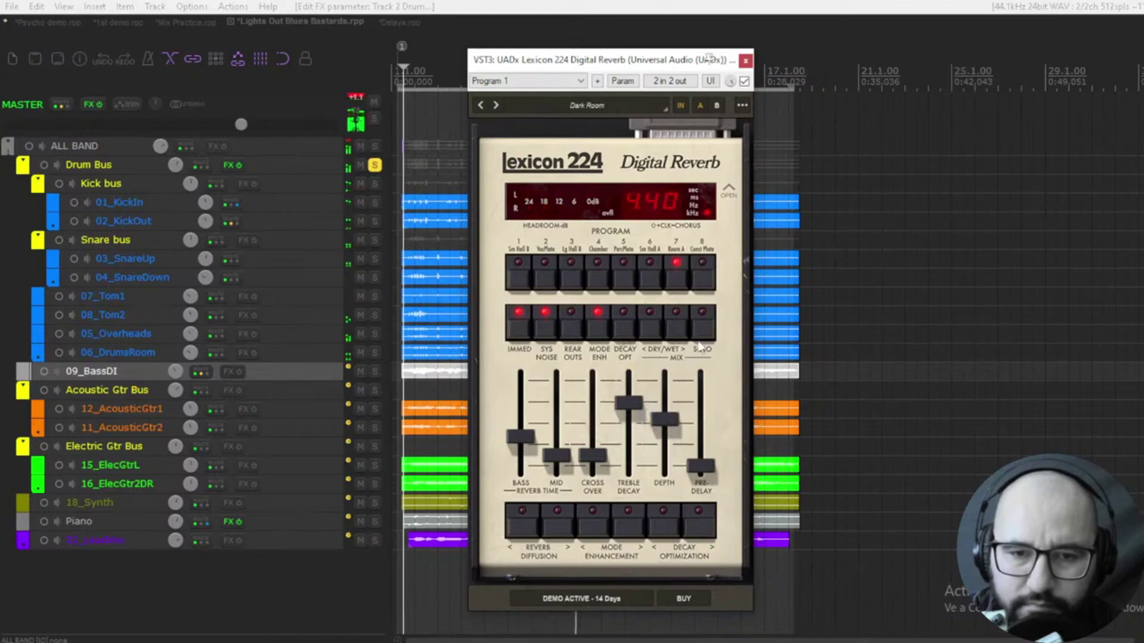
# Compare the drums with the reverb bypassed and active, and play them through the Const Plate program with depth set to 29.
pyautogui.click(745, 82)
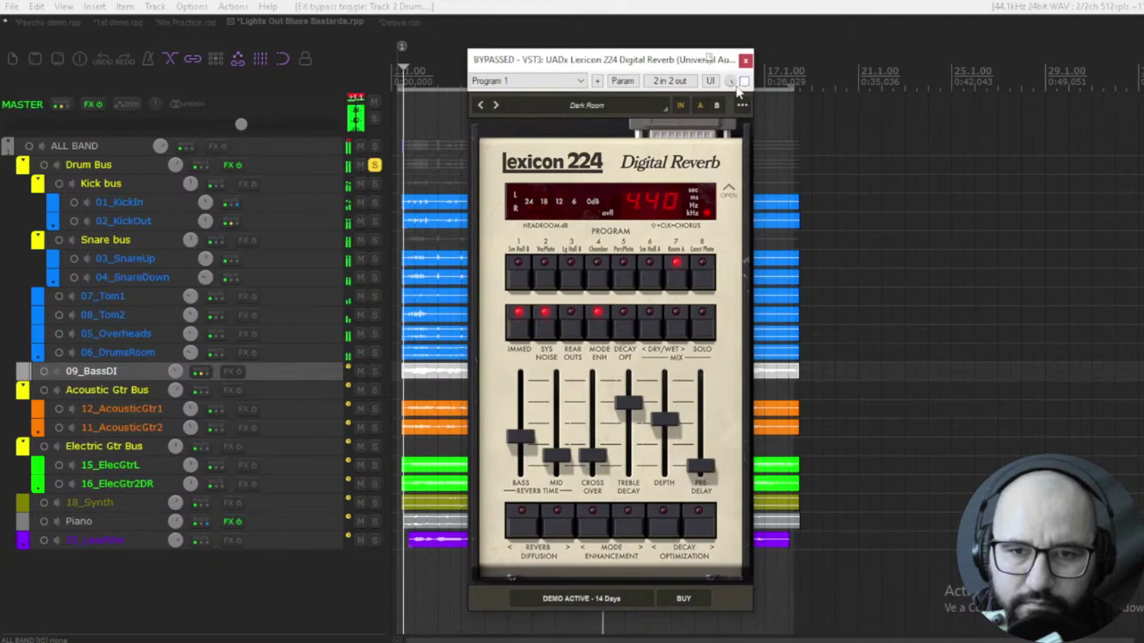
pyautogui.click(744, 83)
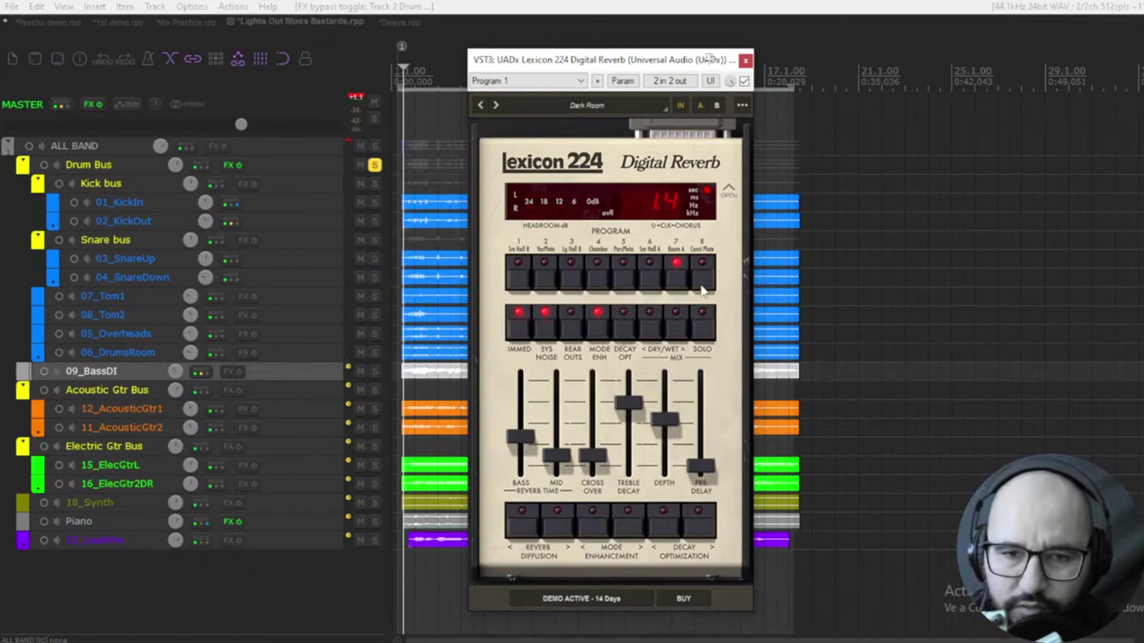
pyautogui.press('space')
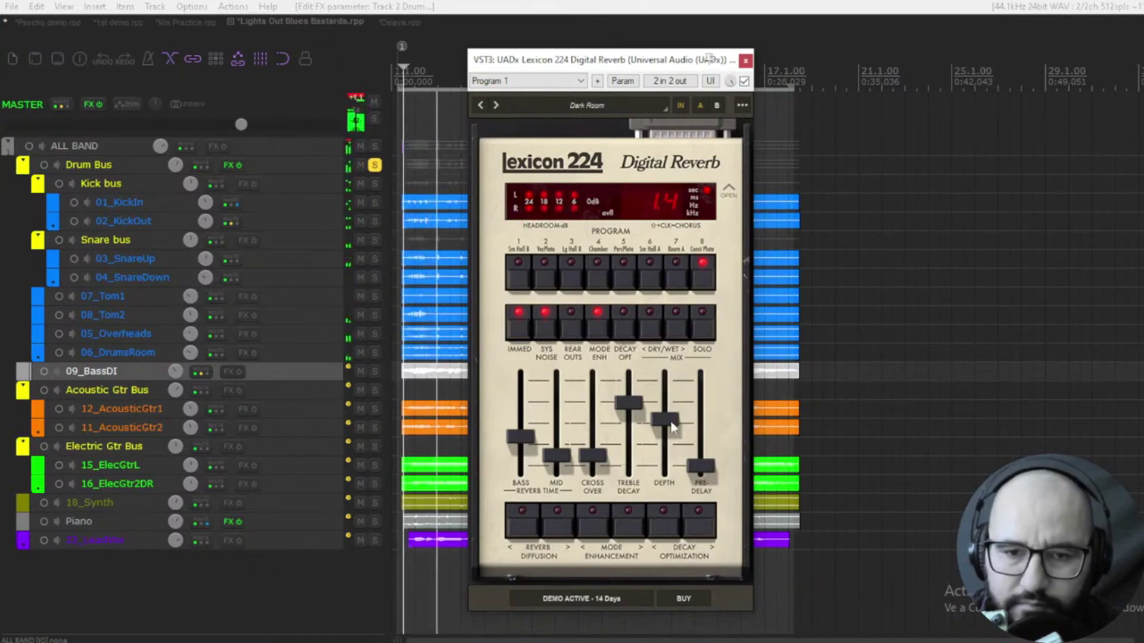
pyautogui.moveTo(665, 420); pyautogui.dragTo(671, 440)
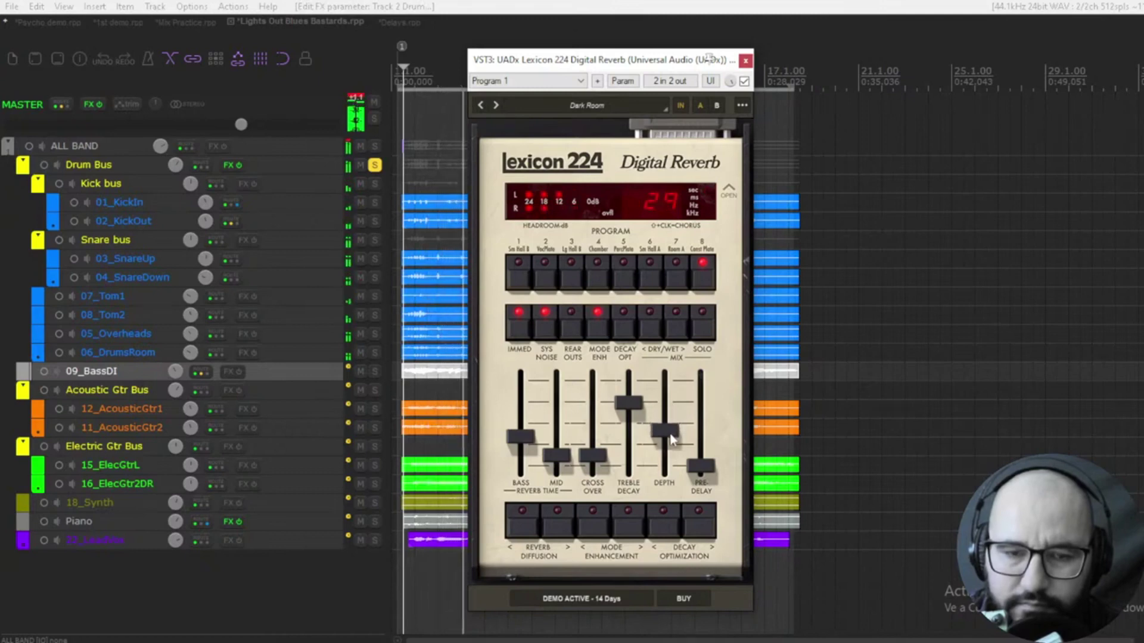
pyautogui.press('space')
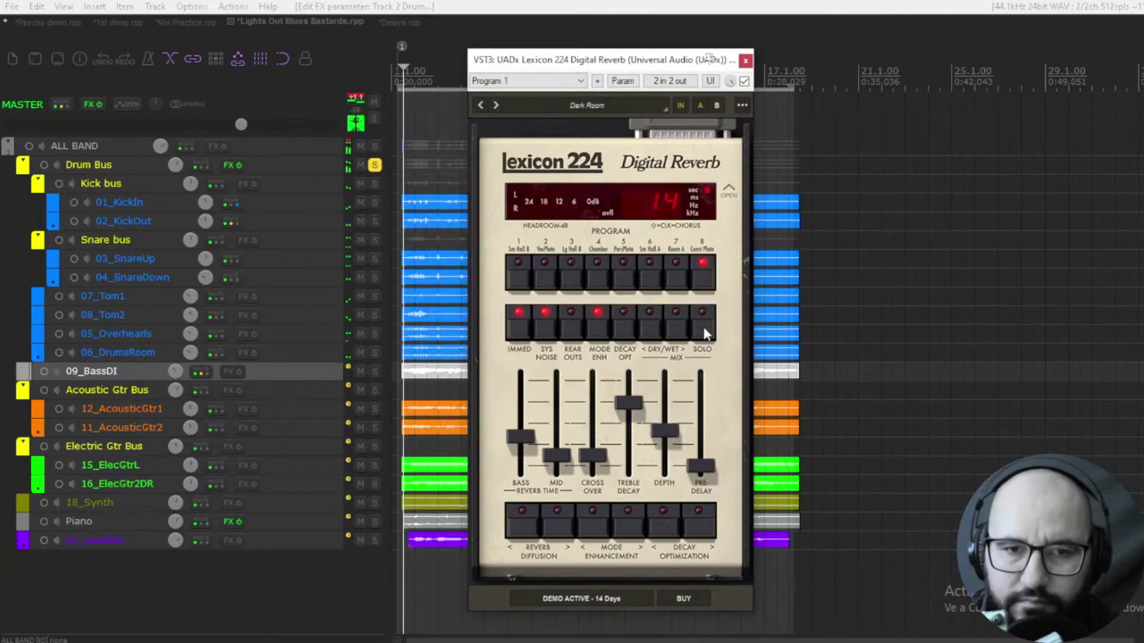
# Bypass the Lexicon 224 on the Drum Bus, unsolo the bus and close the plug-in window.
pyautogui.click(744, 82)
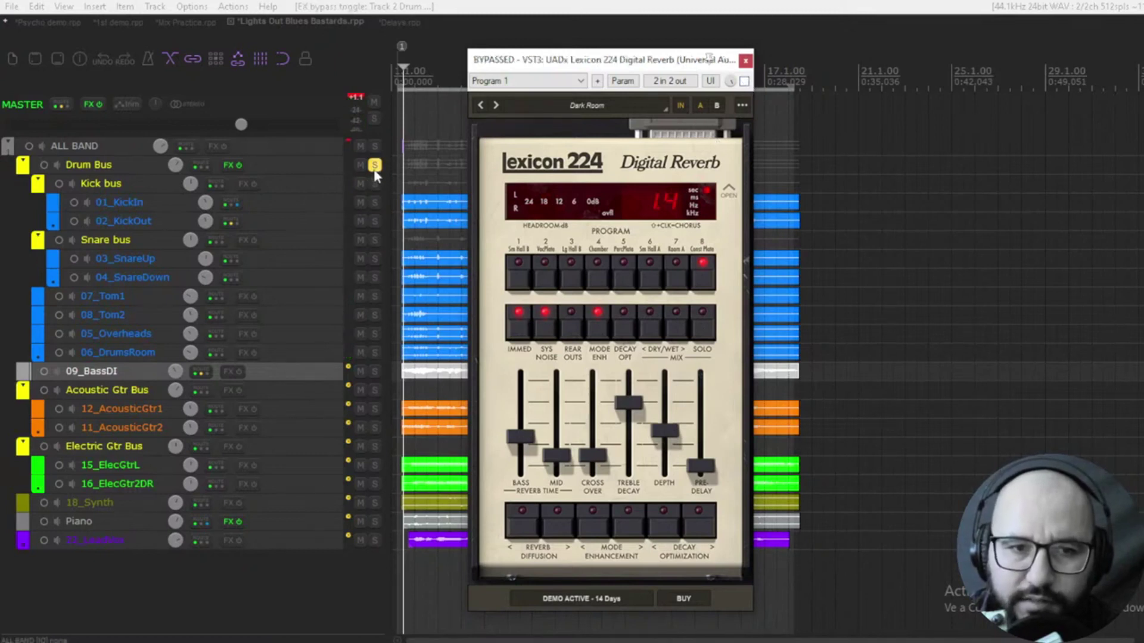
pyautogui.click(375, 167)
pyautogui.click(746, 60)
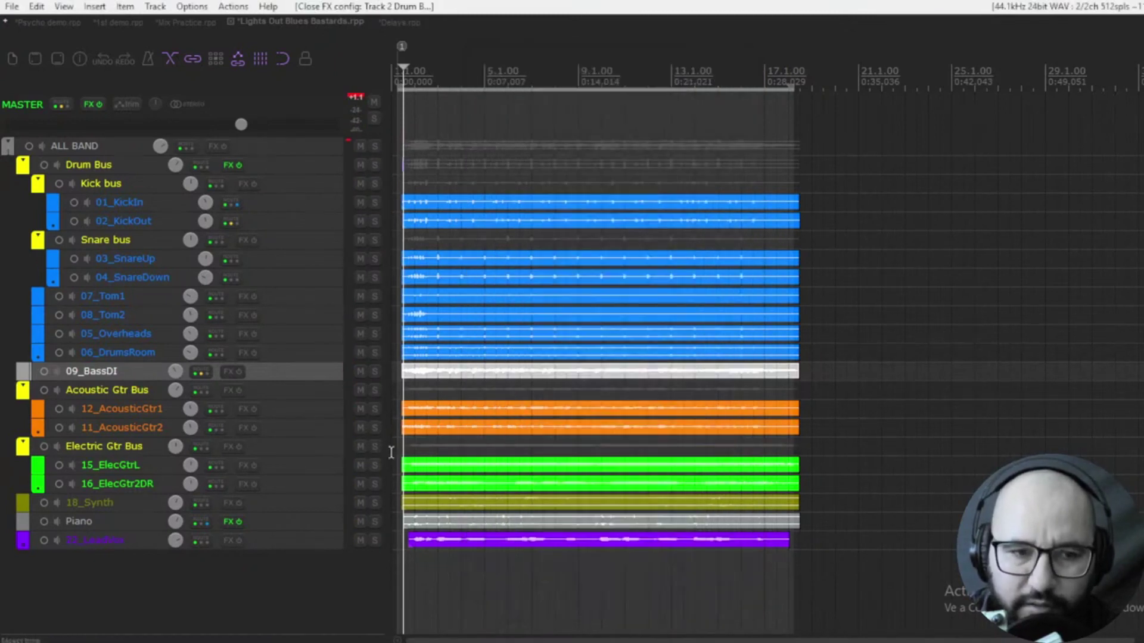
# Solo the Piano track, open its Lexicon 224 and play the piano dry with the track volume reset to 0.00 dB.
pyautogui.click(374, 522)
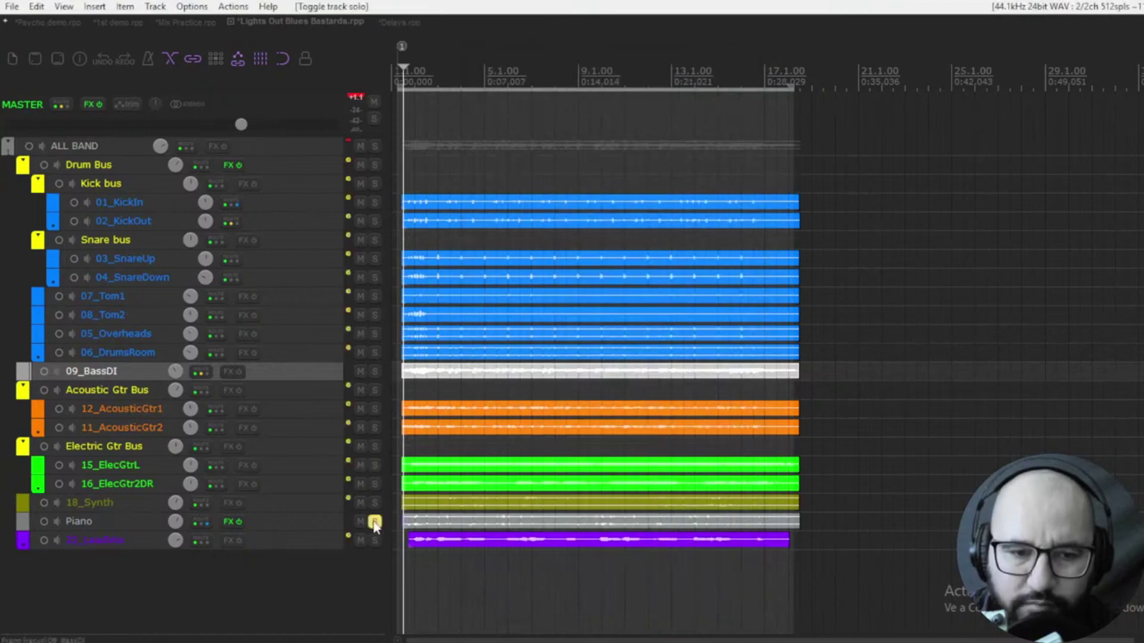
pyautogui.rightClick(231, 527)
pyautogui.click(280, 400)
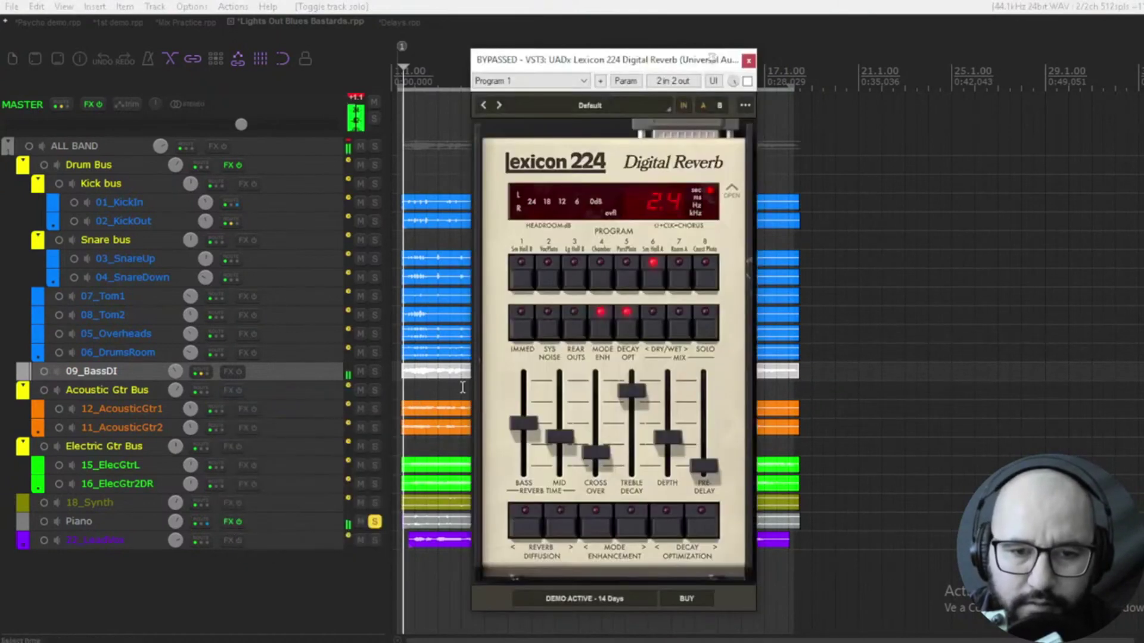
pyautogui.press('space')
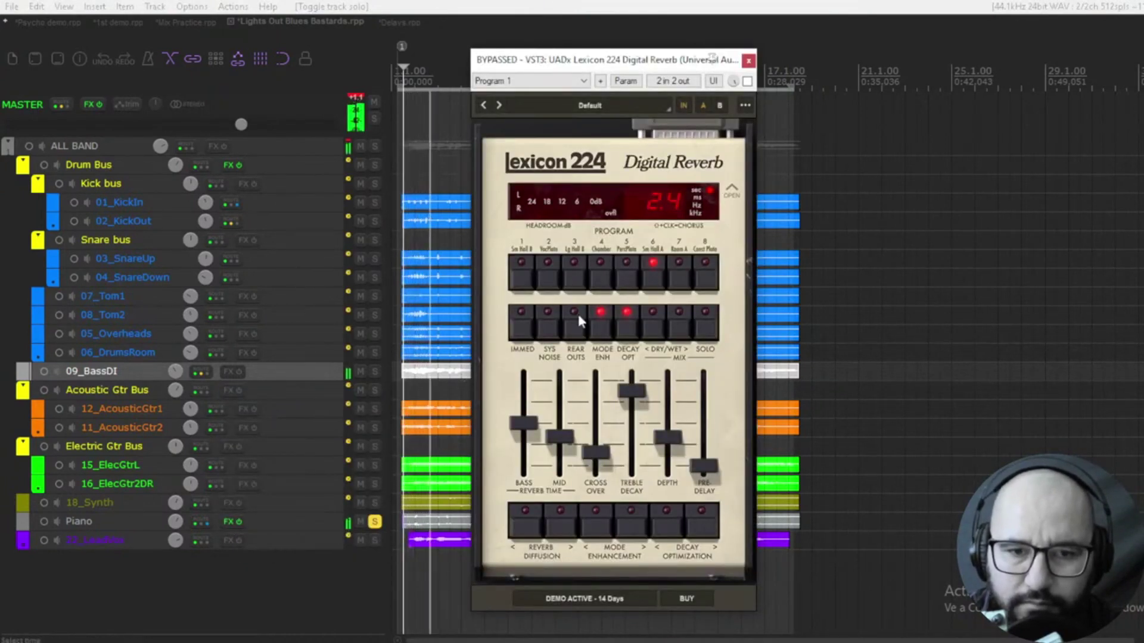
pyautogui.doubleClick(175, 521)
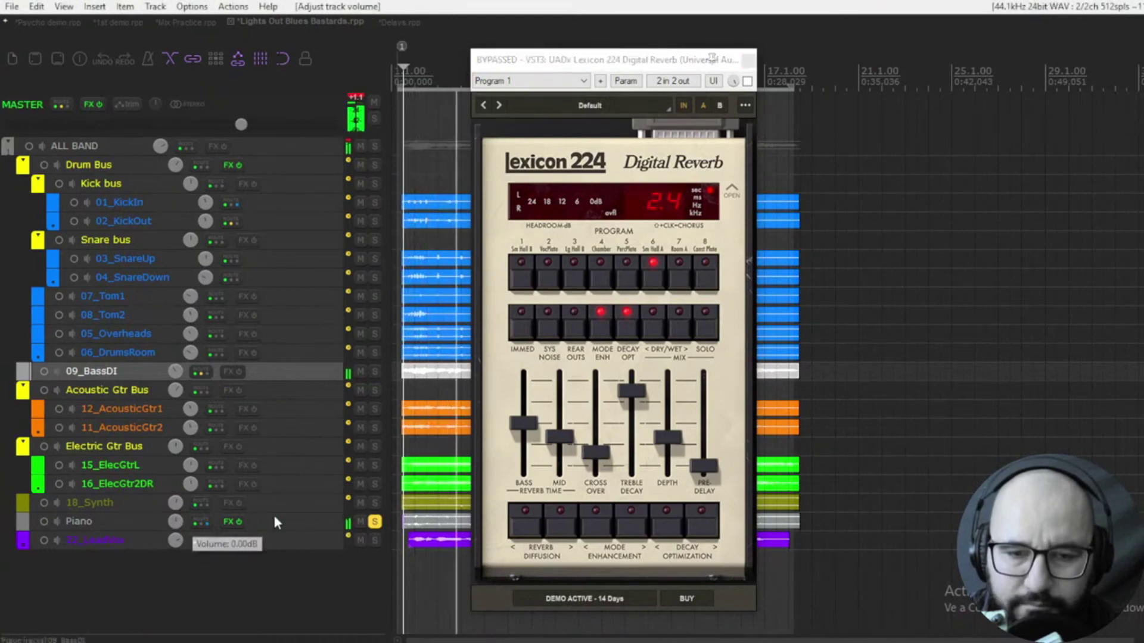
# Enable the piano reverb, set its dry/wet mix to 50 and depth to 29, and raise the crossover and predelay.
pyautogui.click(747, 81)
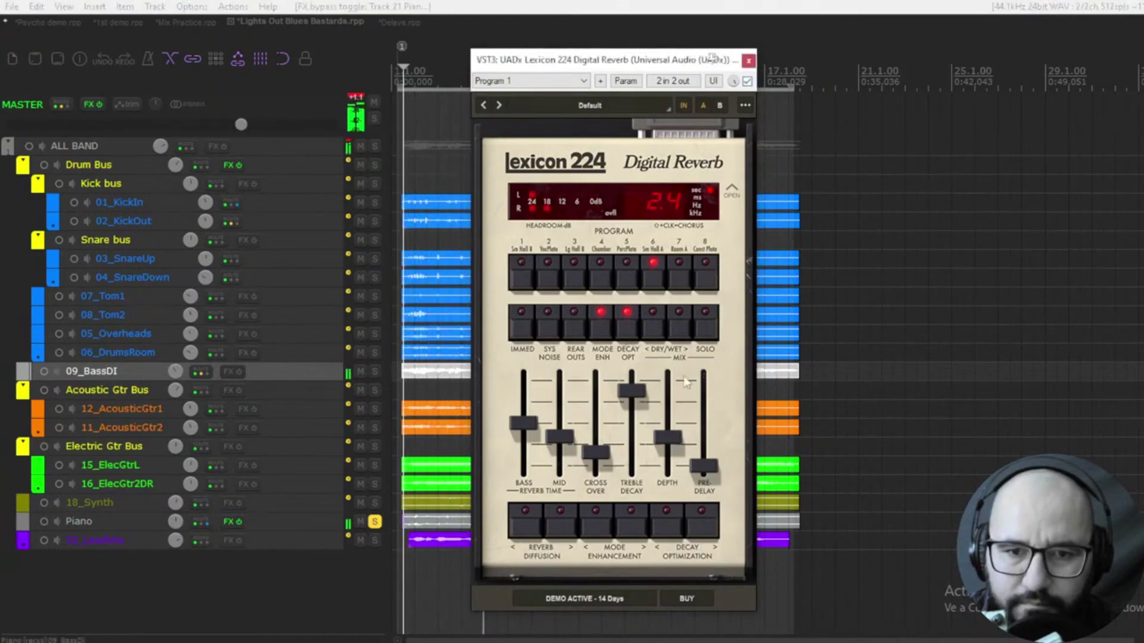
pyautogui.click(704, 468)
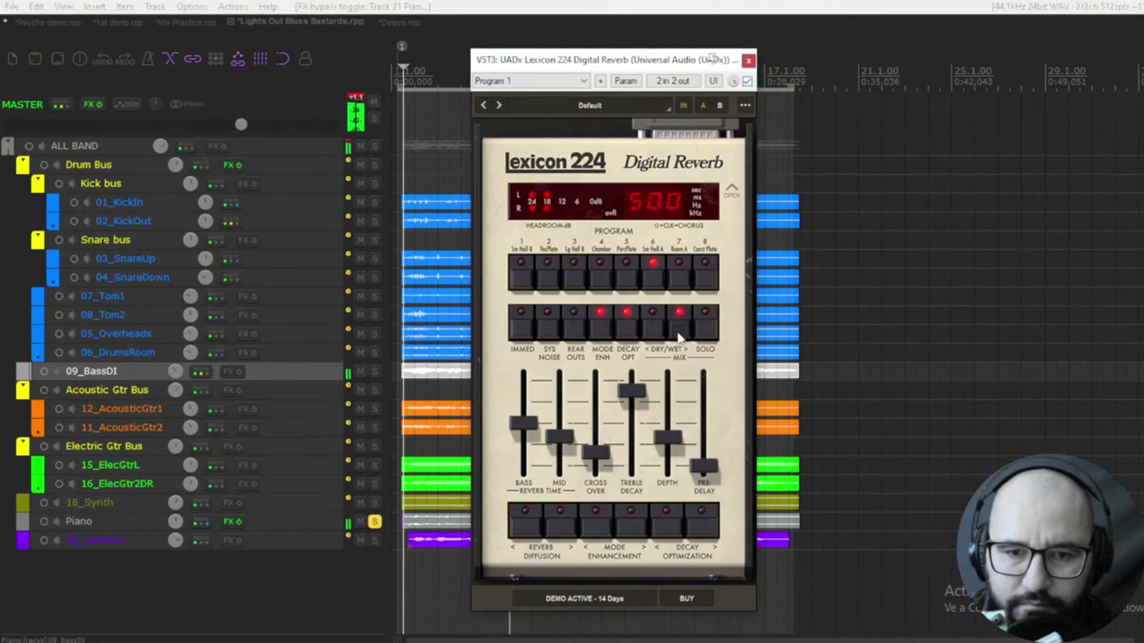
pyautogui.moveTo(677, 437); pyautogui.dragTo(676, 433)
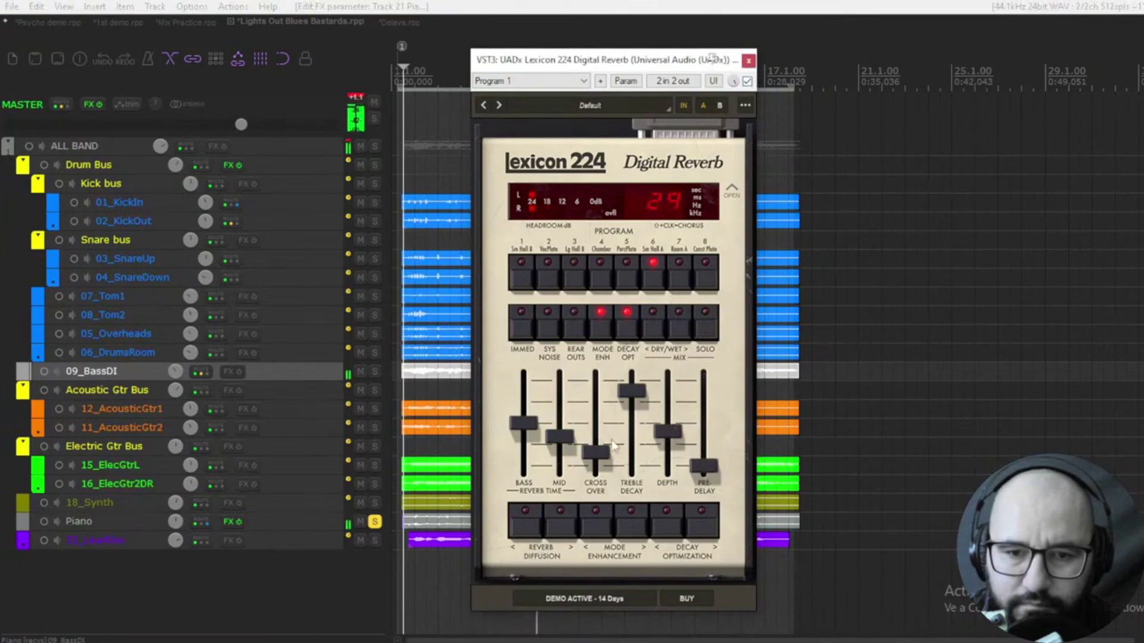
pyautogui.moveTo(599, 454); pyautogui.dragTo(597, 447)
pyautogui.moveTo(704, 468); pyautogui.dragTo(713, 411)
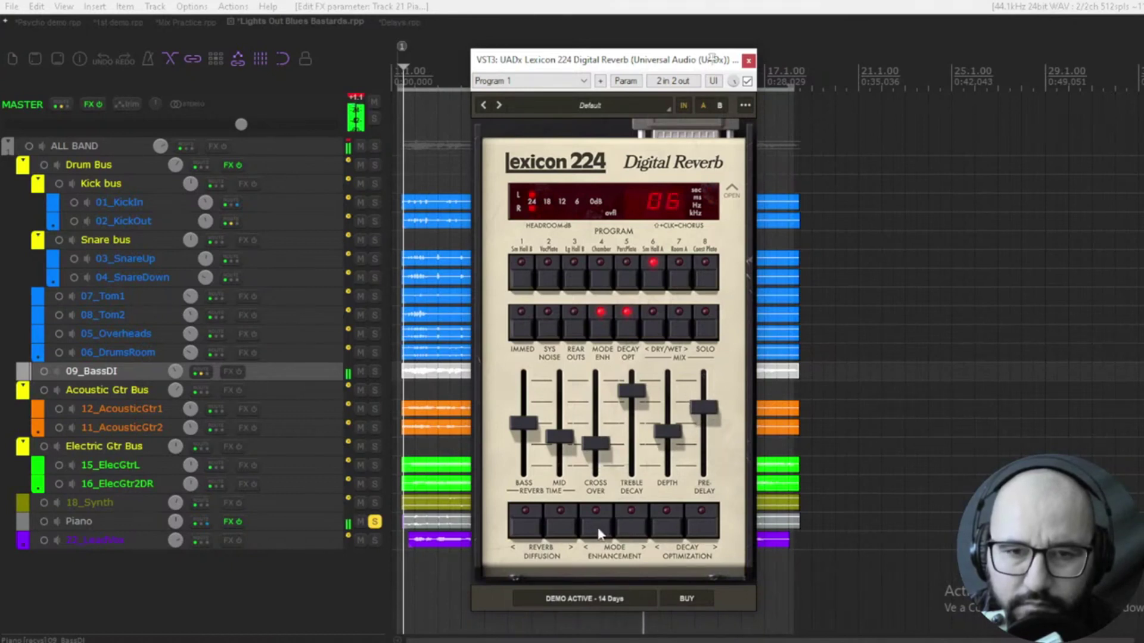
# Lower the mode enhancement and raise the reverb diffusion of the piano reverb.
pyautogui.click(595, 524)
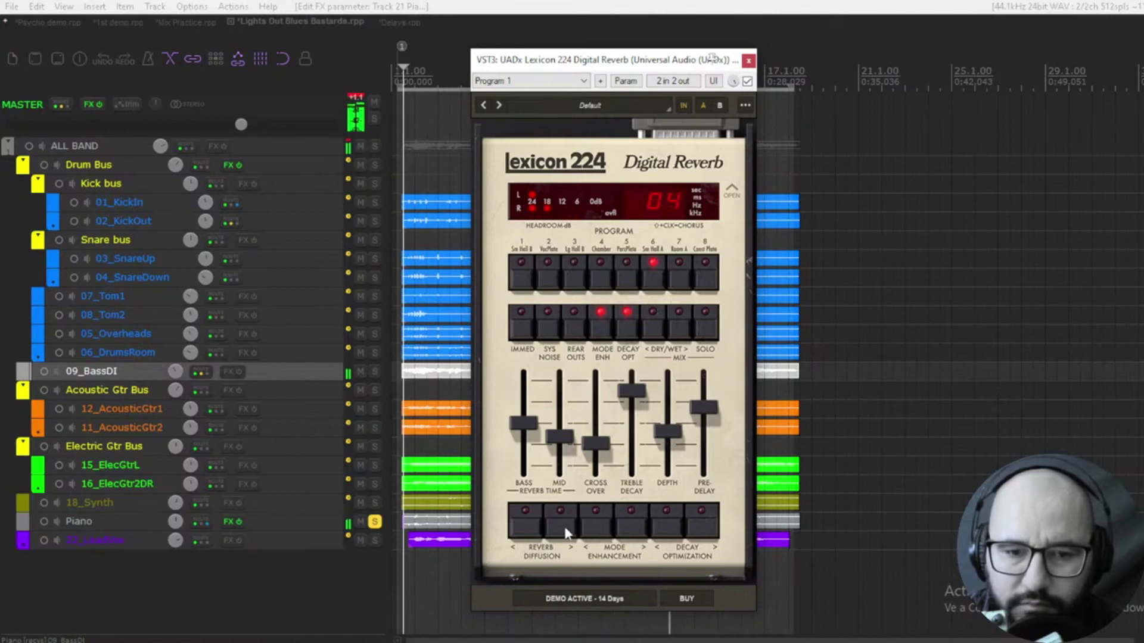
pyautogui.click(573, 514)
pyautogui.click(573, 514)
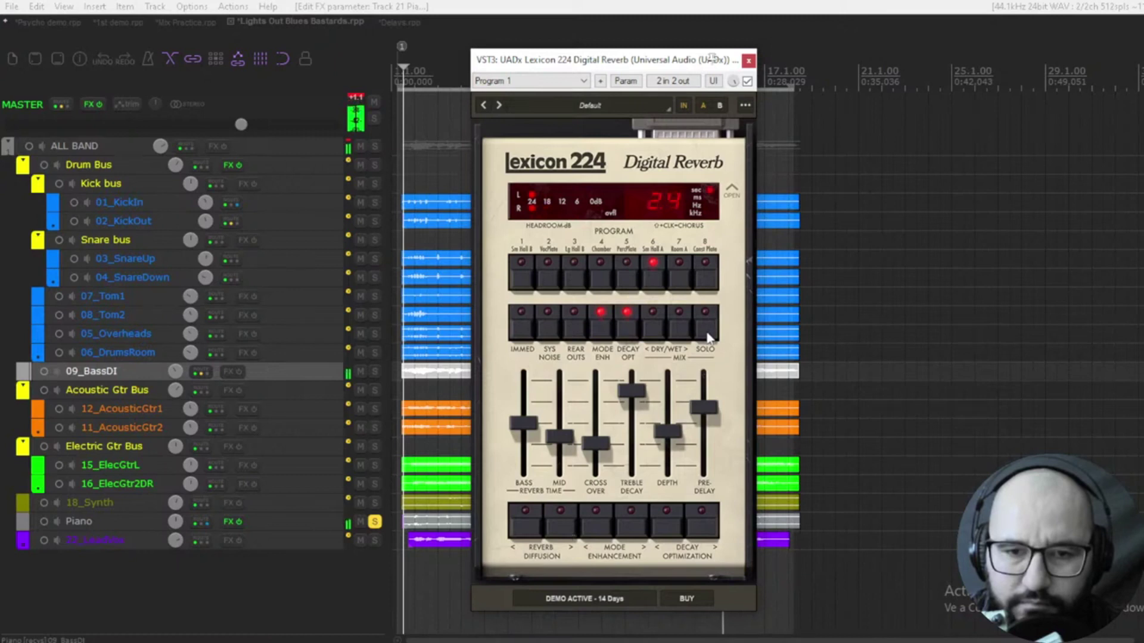
# Turn on Sys Noise and Immed for the piano reverb and audition the wet signal soloed.
pyautogui.click(550, 337)
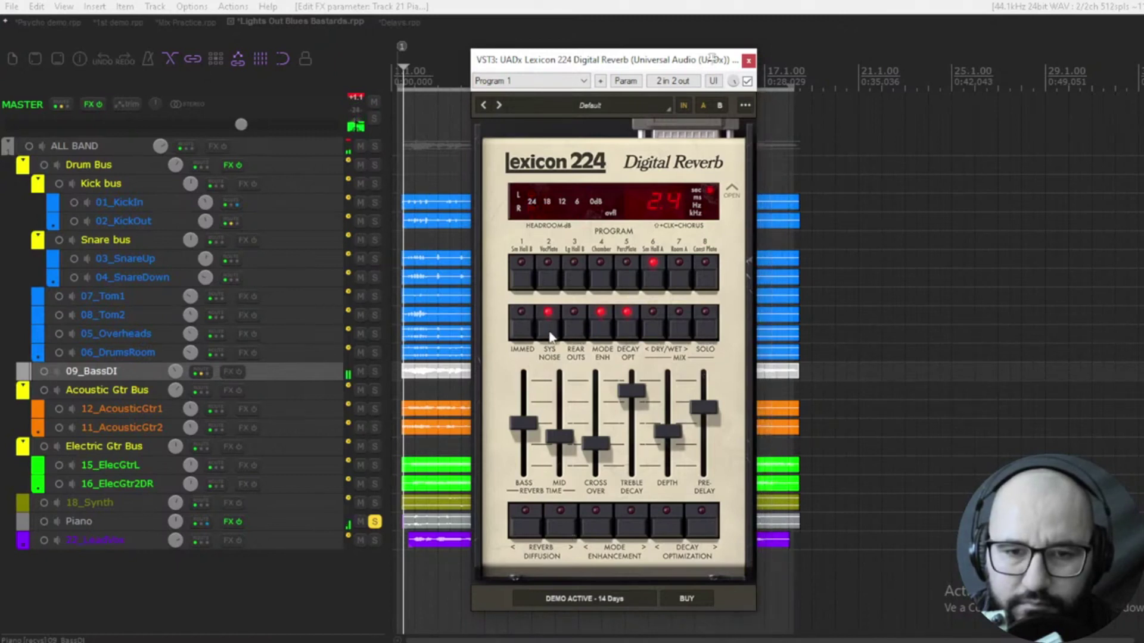
pyautogui.click(527, 334)
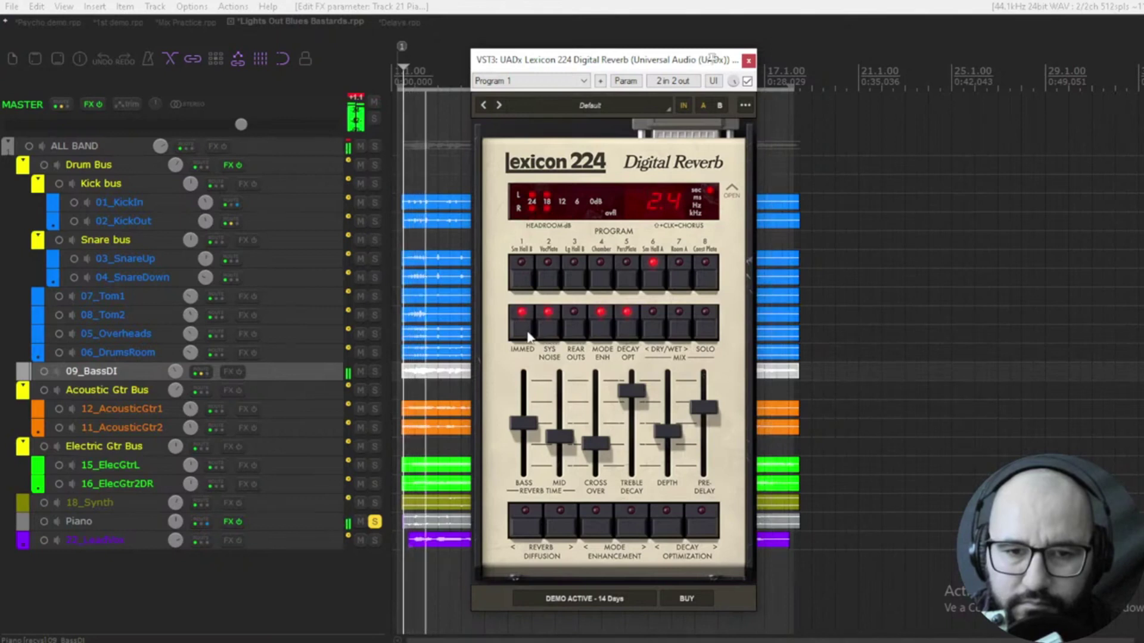
pyautogui.click(705, 325)
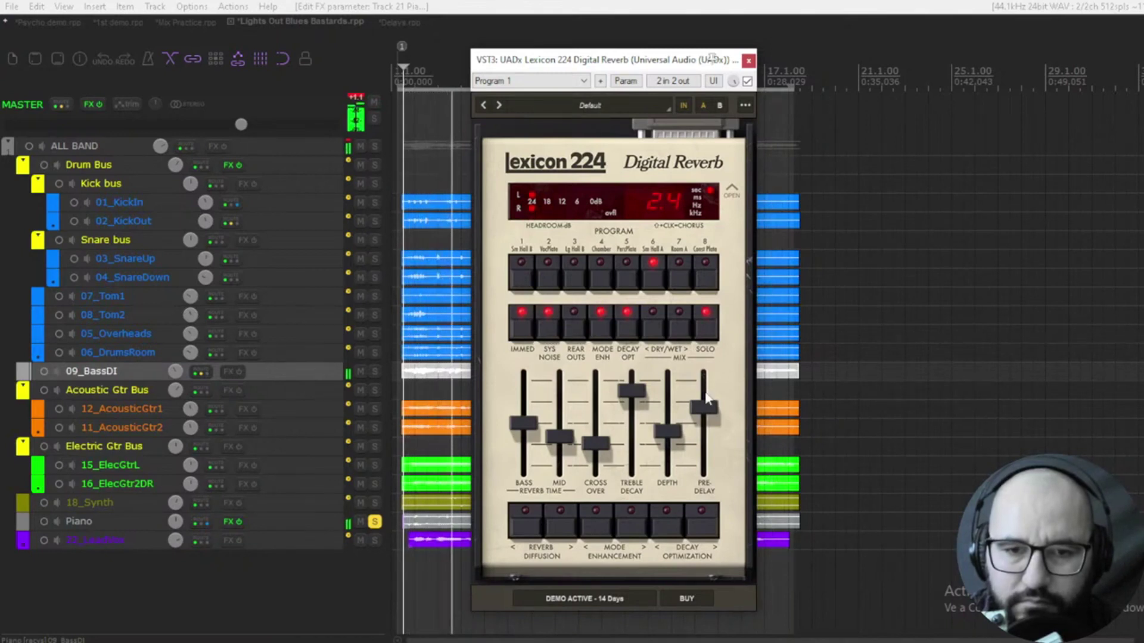
pyautogui.click(705, 324)
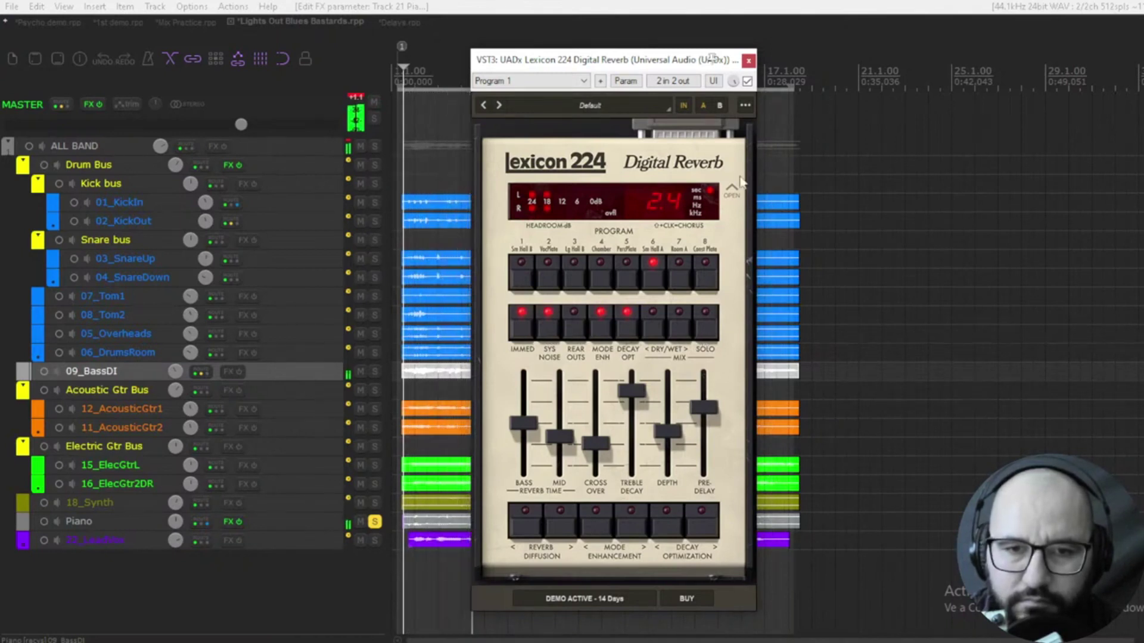
# Compare the piano with the reverb bypassed and active, and raise the dry/wet mix to about 63.
pyautogui.click(747, 81)
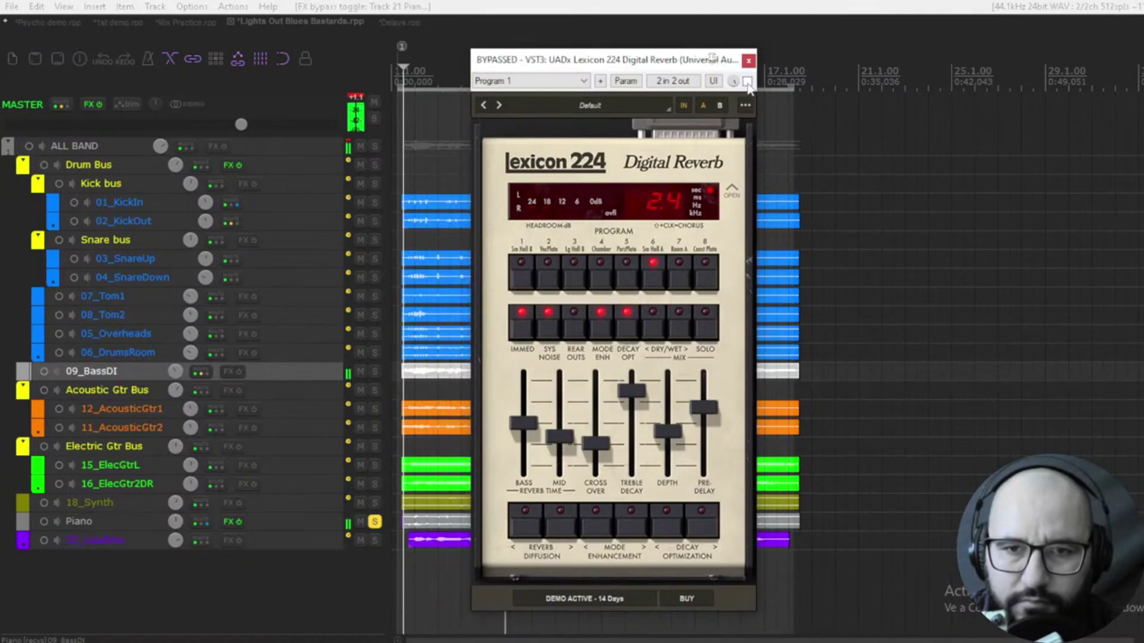
pyautogui.click(747, 81)
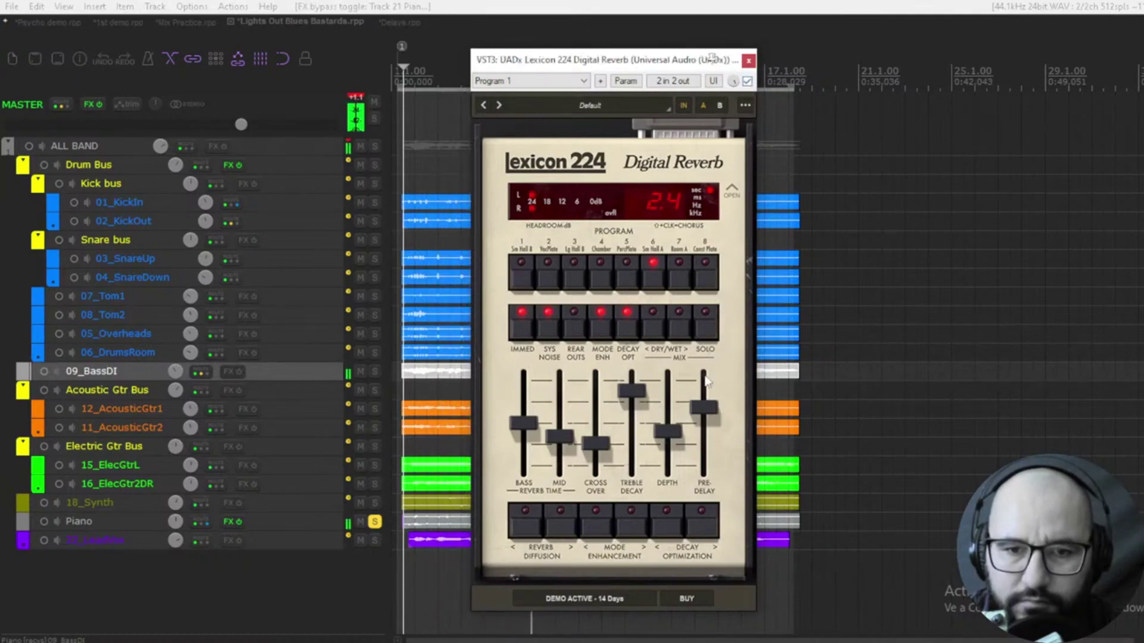
pyautogui.click(677, 333)
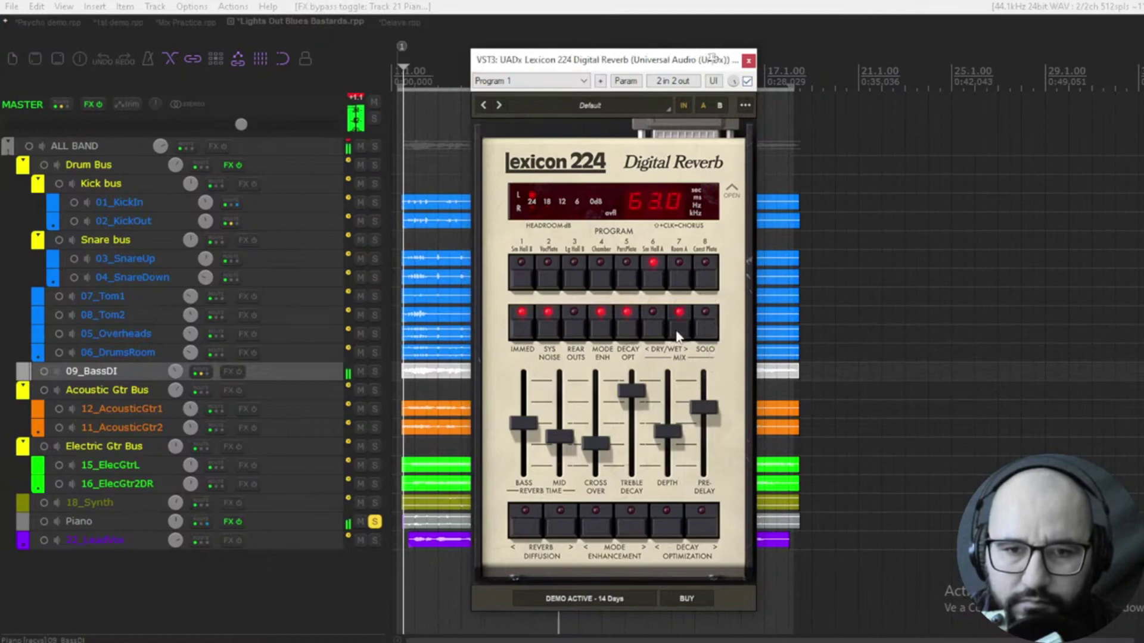
pyautogui.click(677, 334)
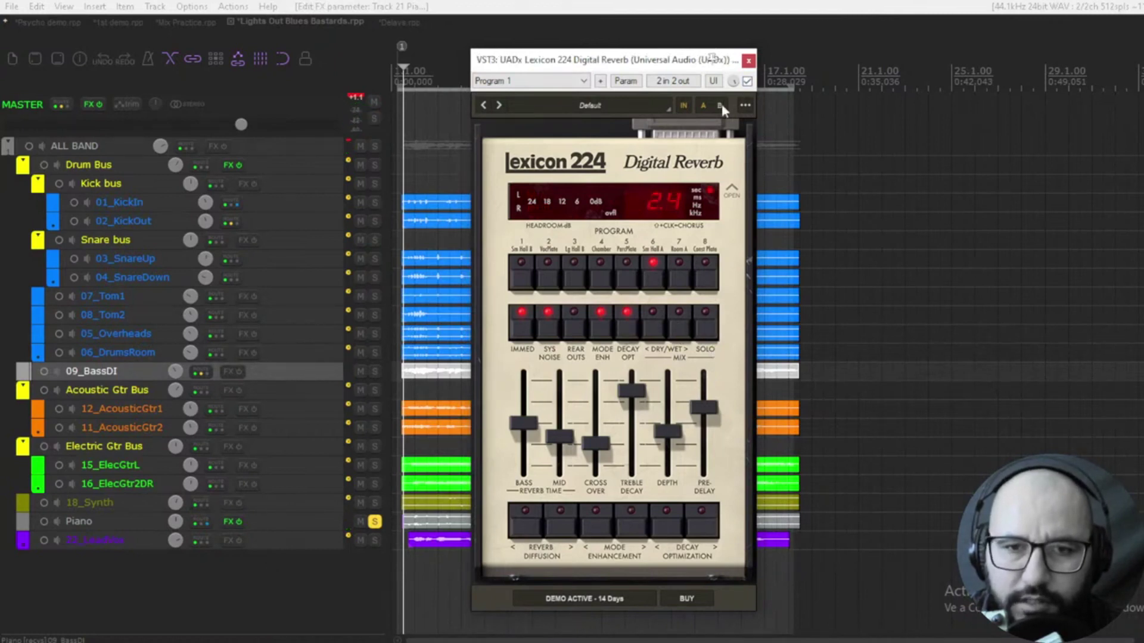
# Close the piano reverb and unsolo the Piano track, and play the soloed Clean track dry in the Delays project.
pyautogui.click(749, 60)
pyautogui.click(374, 520)
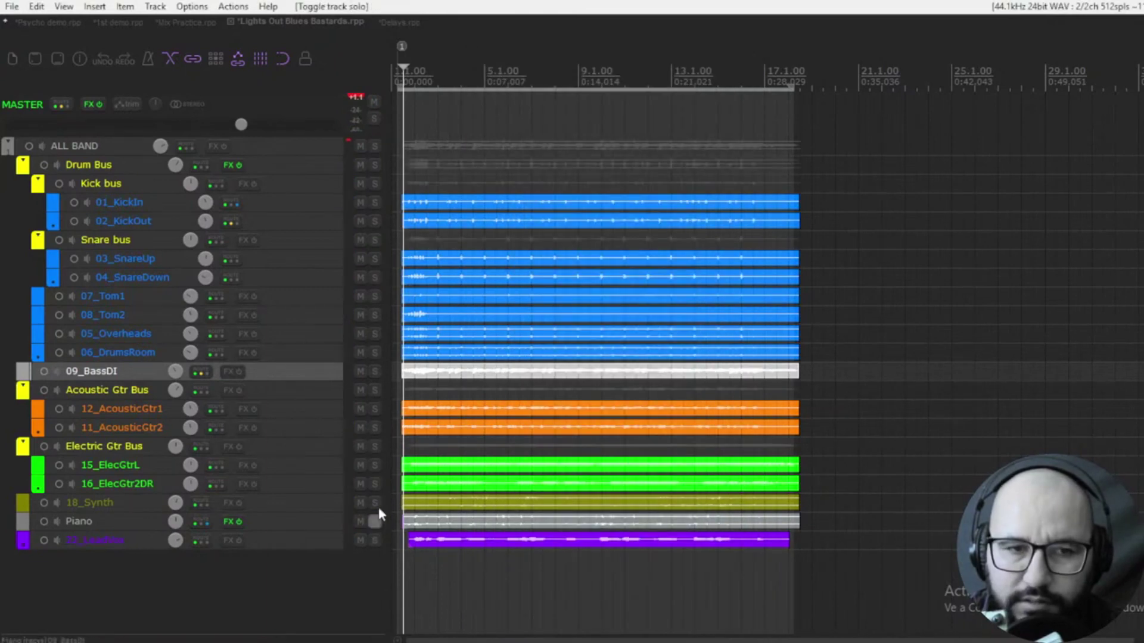
pyautogui.click(399, 24)
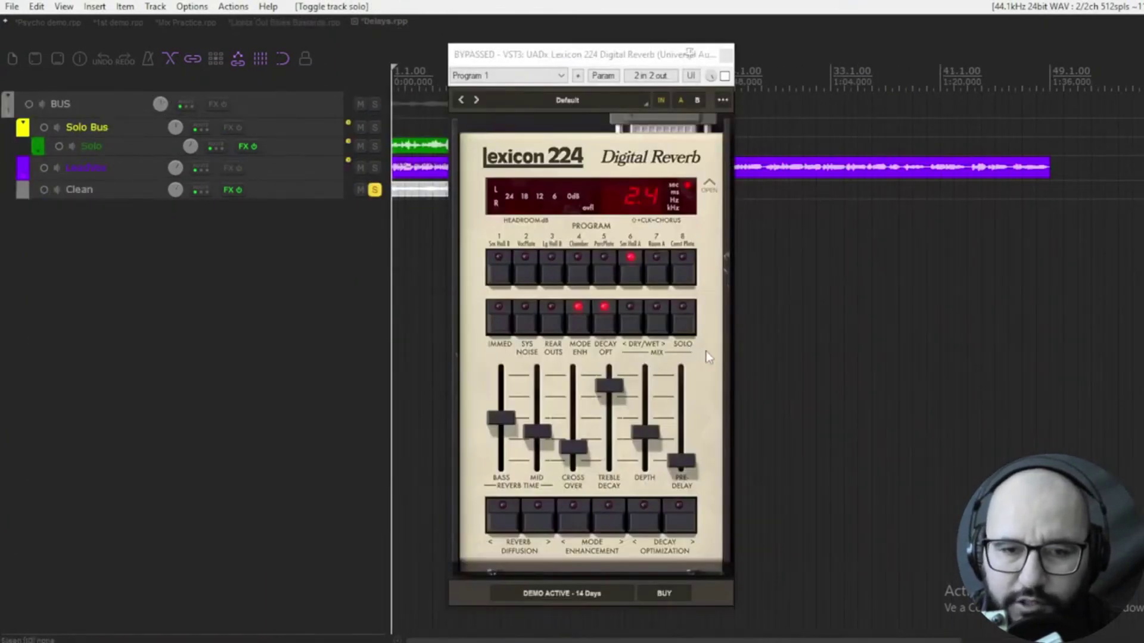
pyautogui.press('space')
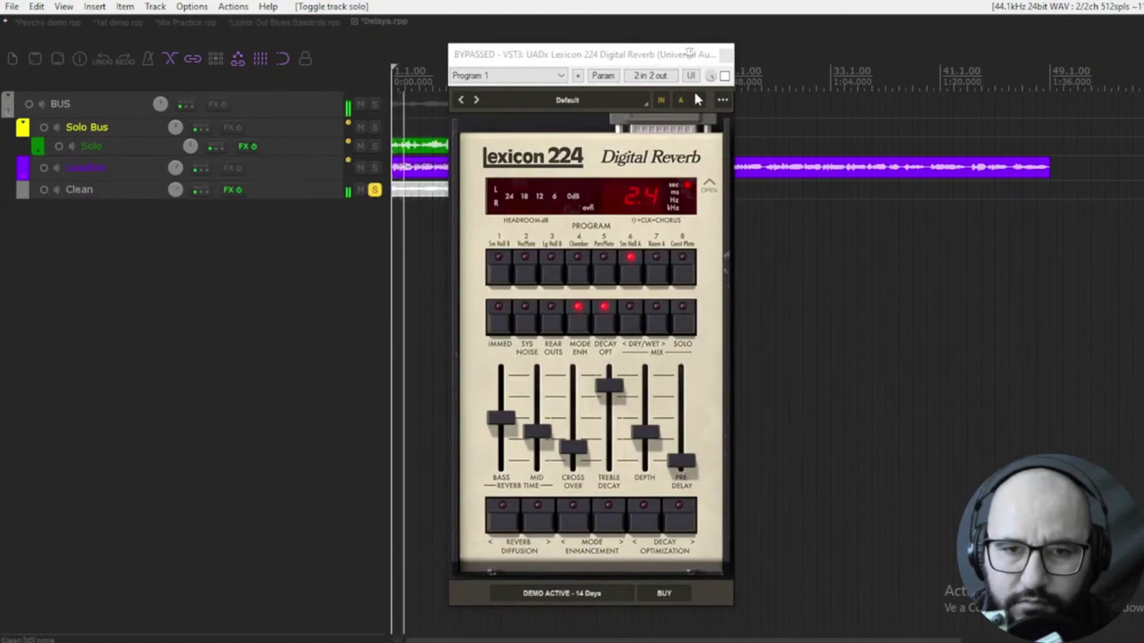
# Enable the Lexicon 224 on the Clean track and set its depth to 67 and predelay to 143.
pyautogui.click(724, 76)
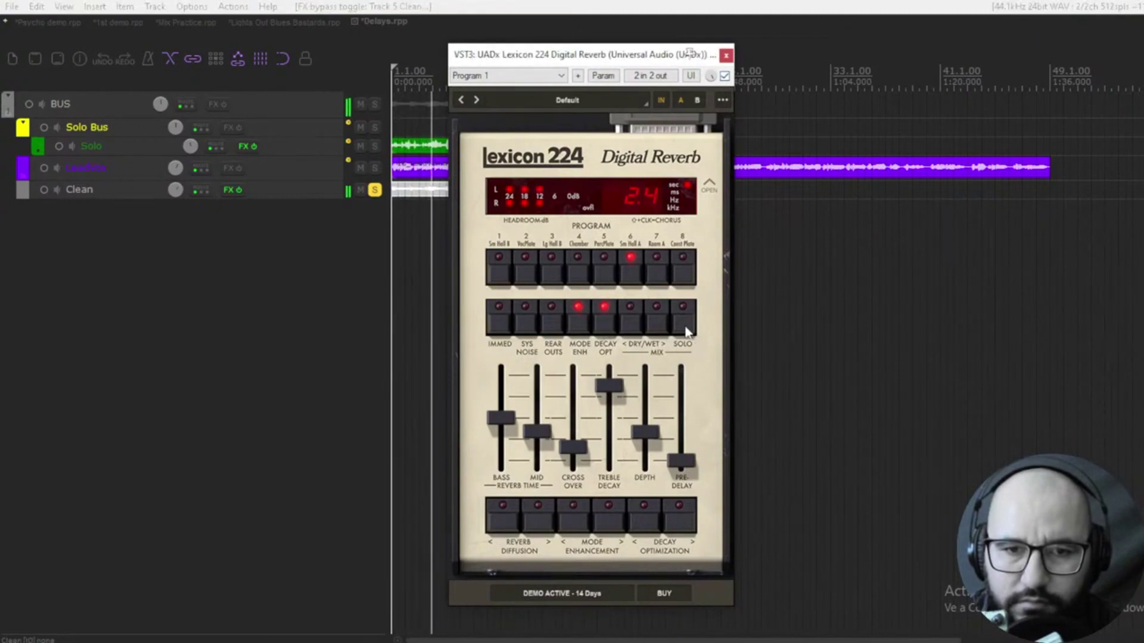
pyautogui.moveTo(645, 433); pyautogui.dragTo(651, 389)
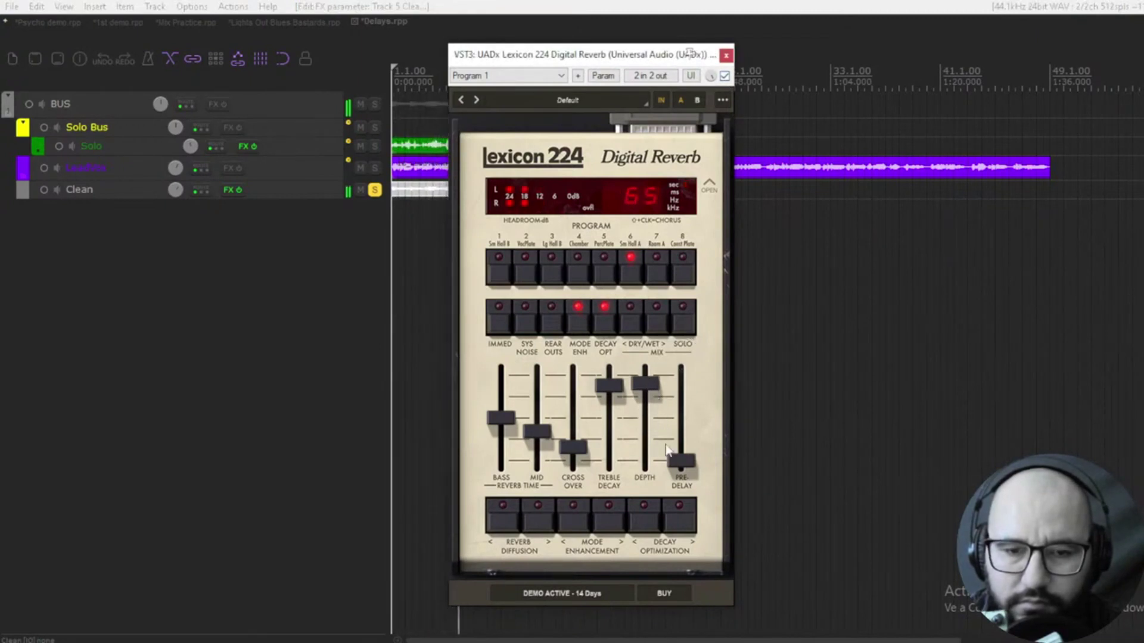
pyautogui.moveTo(667, 447); pyautogui.dragTo(676, 433)
pyautogui.moveTo(649, 384); pyautogui.dragTo(650, 382)
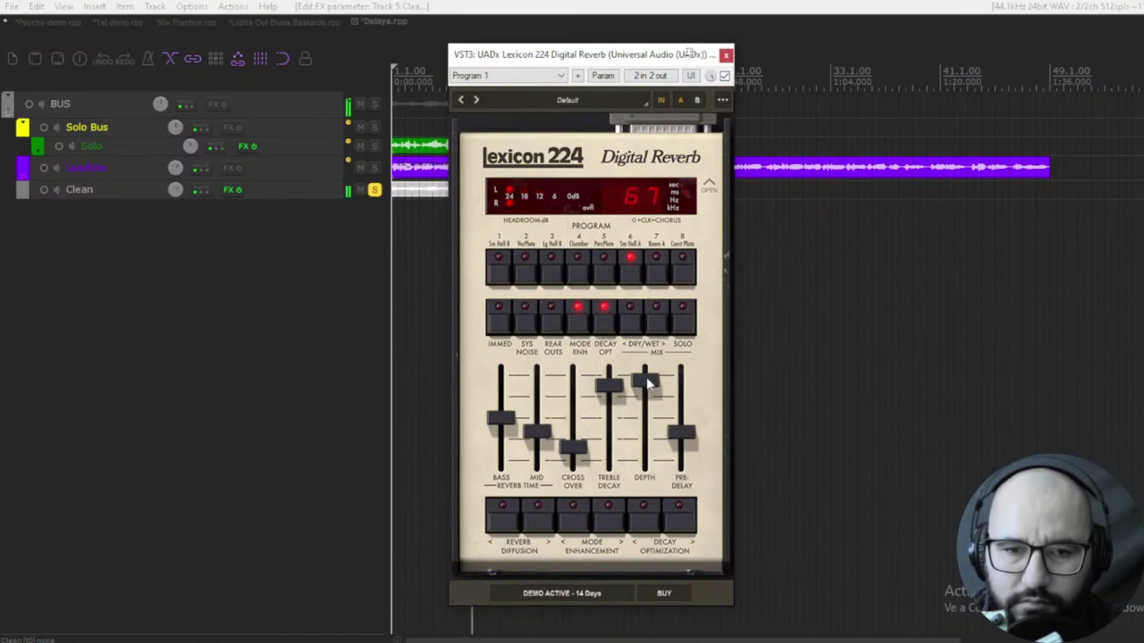
pyautogui.moveTo(672, 431); pyautogui.dragTo(680, 429)
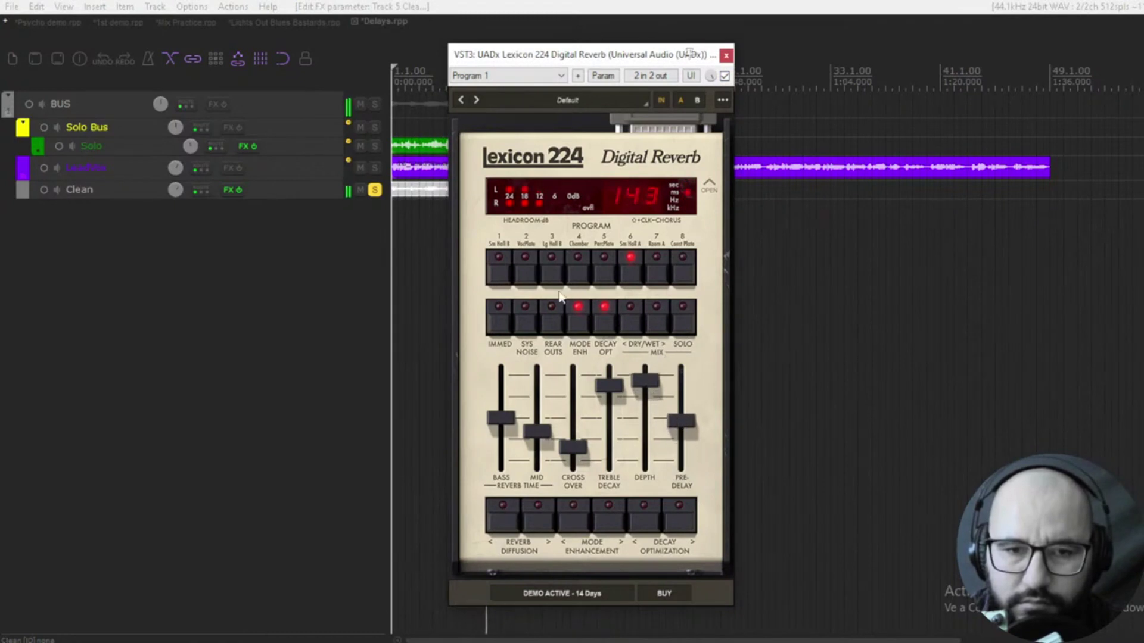
# Try the Sm Hall B program with more depth on the Clean track, and select the vocal plate program with depth 58.
pyautogui.click(500, 265)
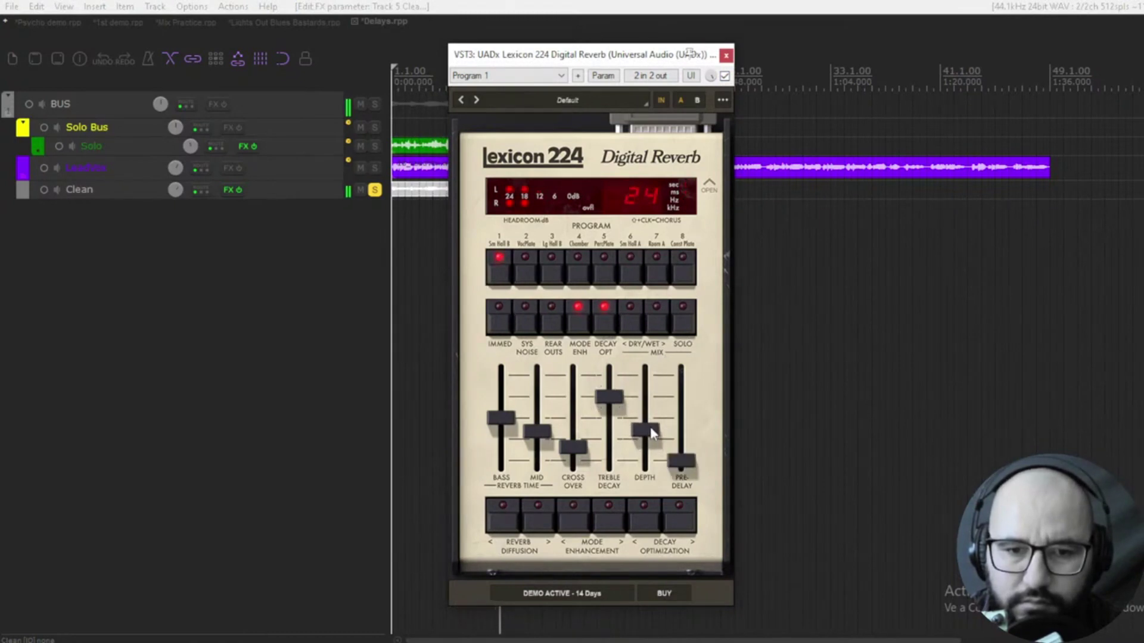
pyautogui.moveTo(645, 433); pyautogui.dragTo(645, 393)
pyautogui.click(524, 277)
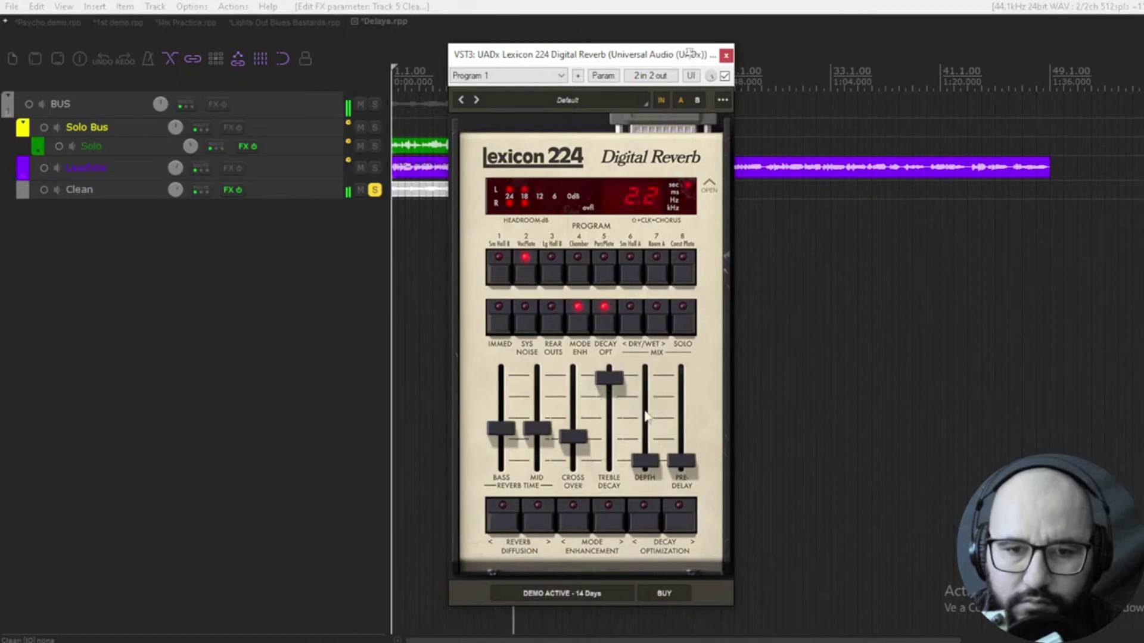
pyautogui.moveTo(652, 460); pyautogui.dragTo(655, 388)
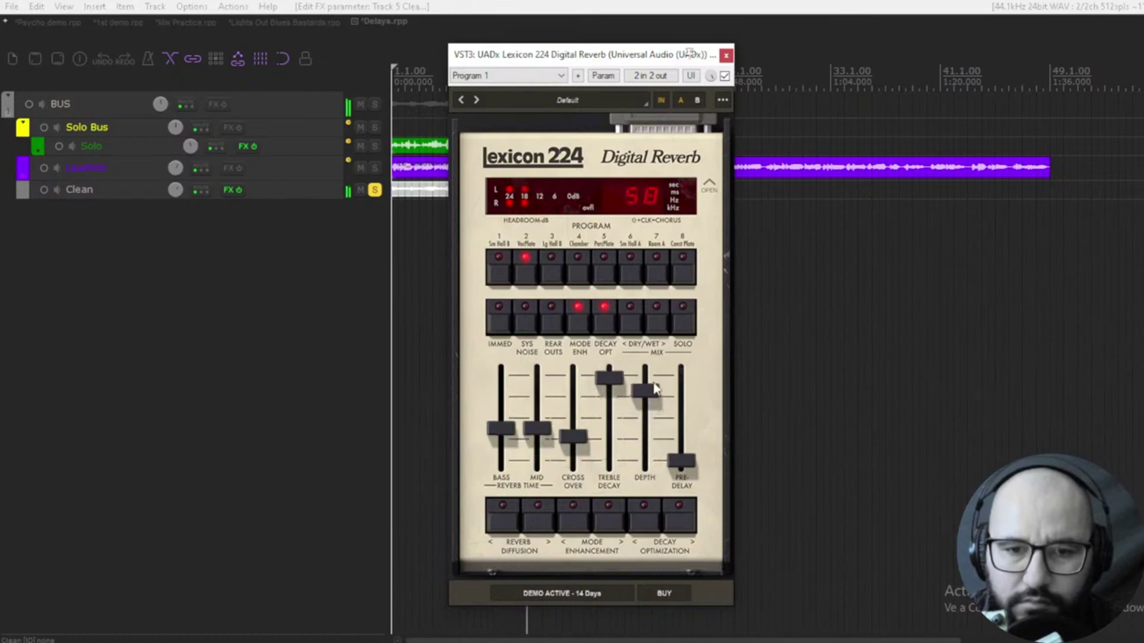
# Audition the vocal plate's wet signal in solo, and try the Lg Hall B program with more depth and the dry/wet mix at about 59.
pyautogui.click(686, 328)
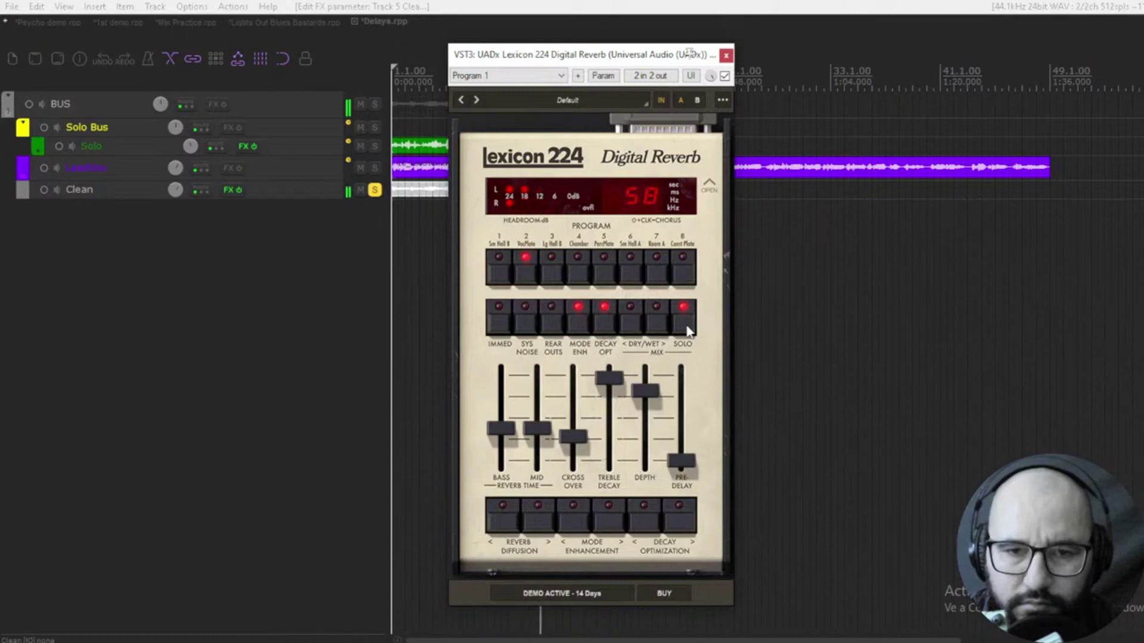
pyautogui.click(686, 328)
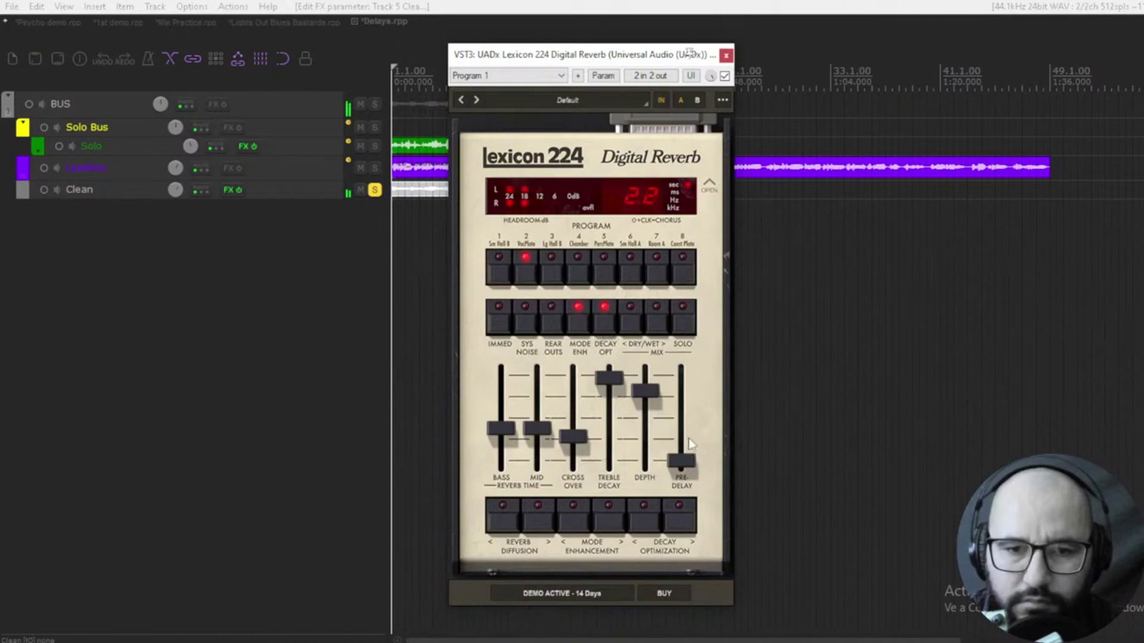
pyautogui.click(552, 268)
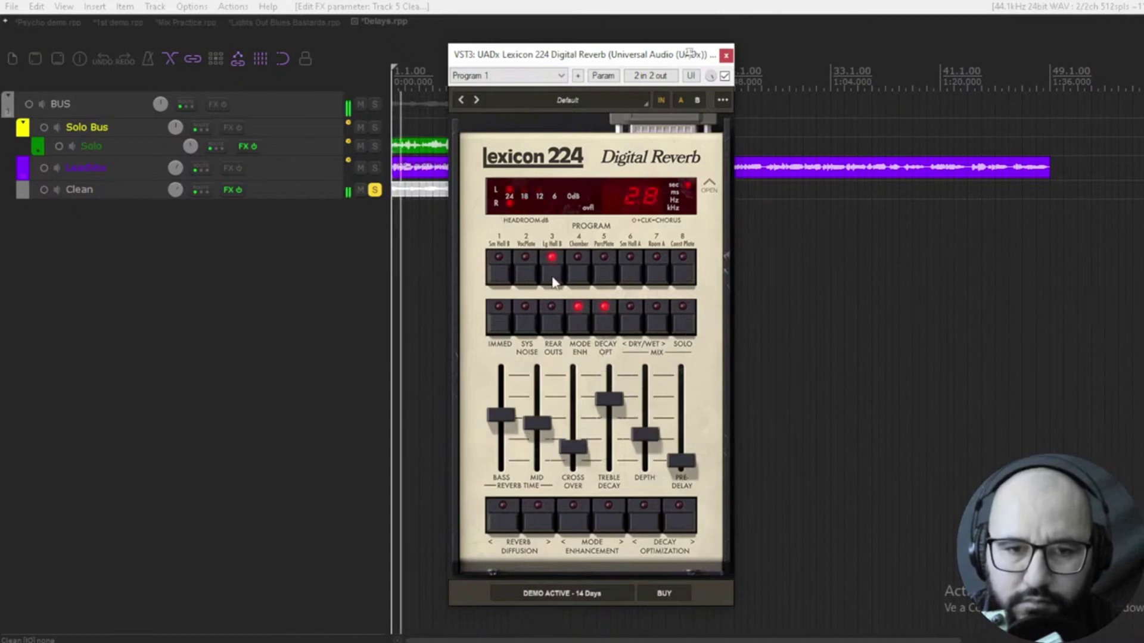
pyautogui.click(658, 321)
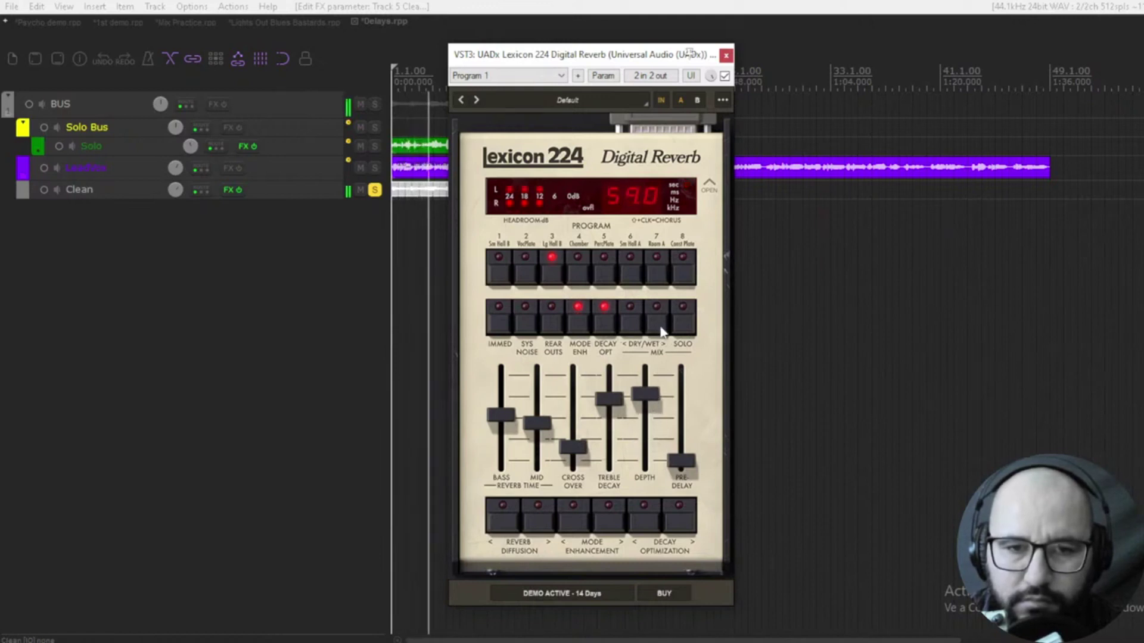
# Select the percussion plate program with more depth, a bass reverb time of about 1.2 seconds and mode enhancement at 05.
pyautogui.click(604, 271)
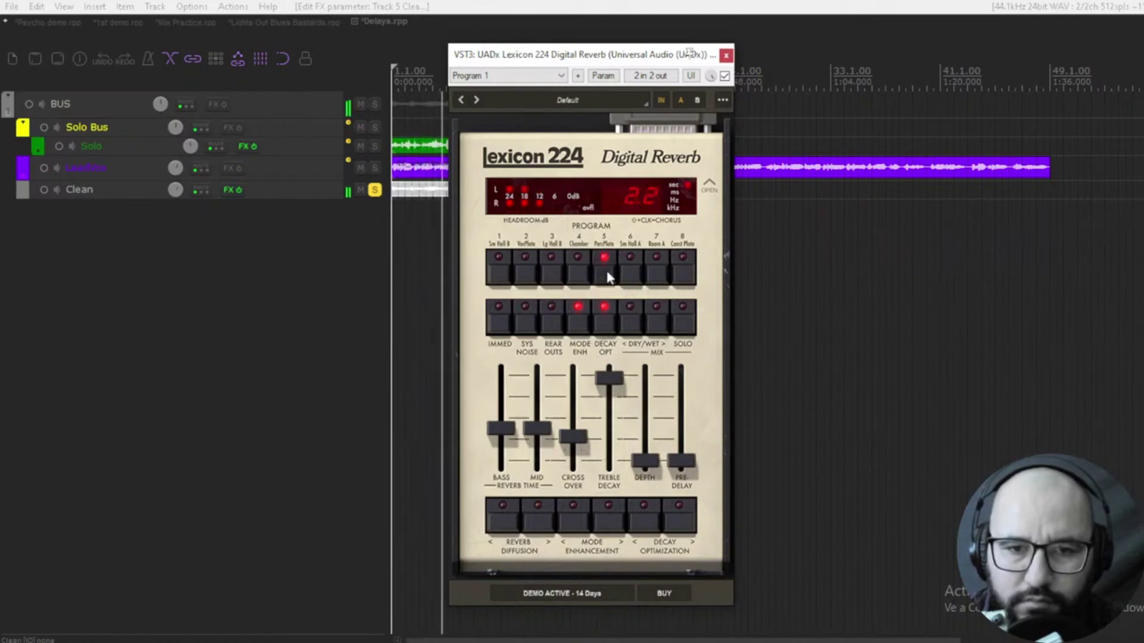
pyautogui.moveTo(645, 464); pyautogui.dragTo(651, 388)
pyautogui.moveTo(500, 431); pyautogui.dragTo(500, 438)
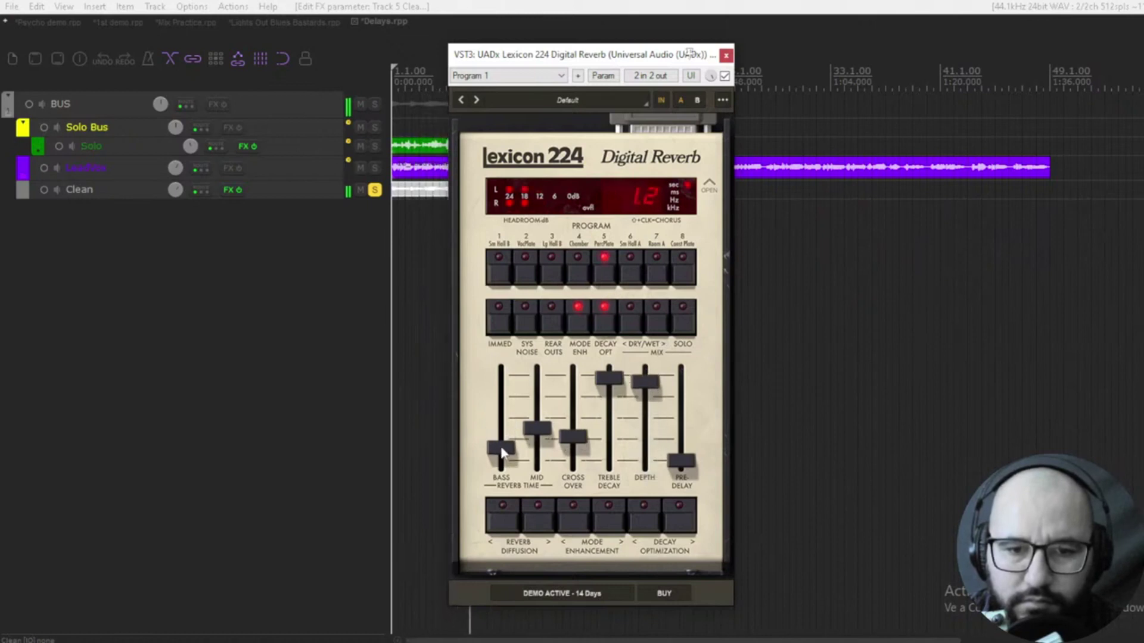
pyautogui.click(610, 522)
pyautogui.click(613, 527)
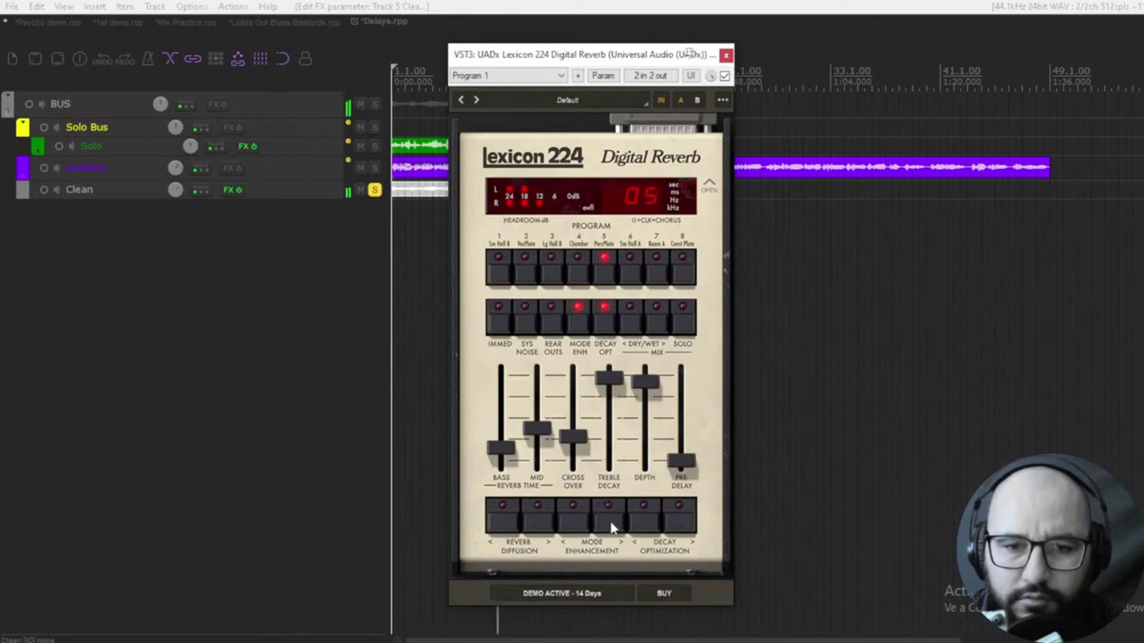
# Audition the percussion plate's wet signal in solo, and compare the Clean track with the reverb bypassed and active.
pyautogui.click(691, 331)
pyautogui.click(691, 331)
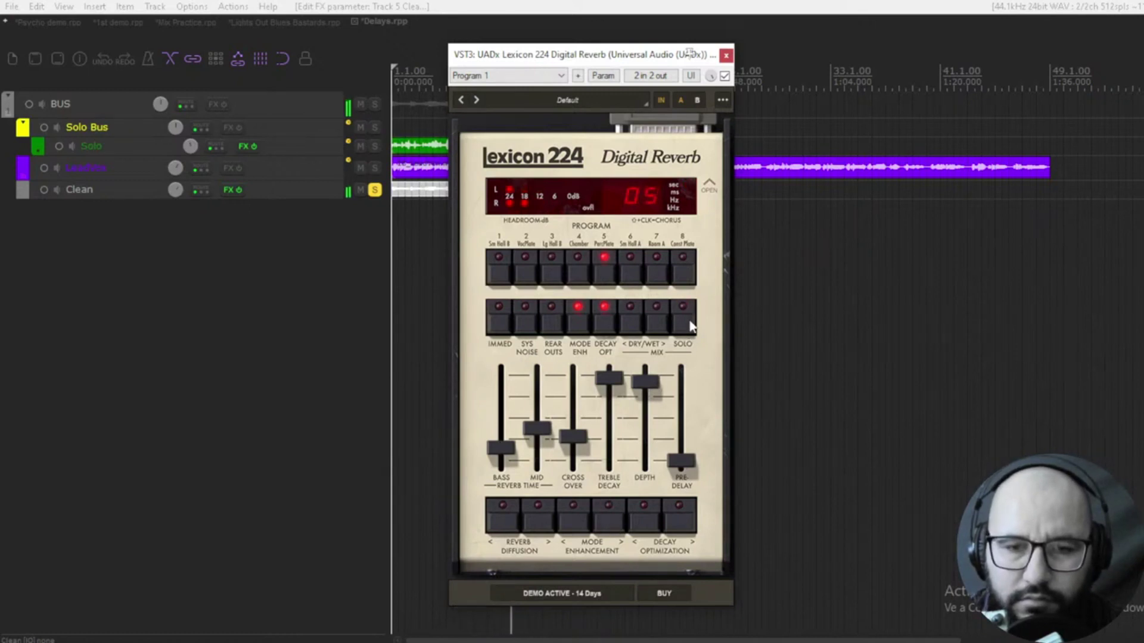
pyautogui.click(724, 76)
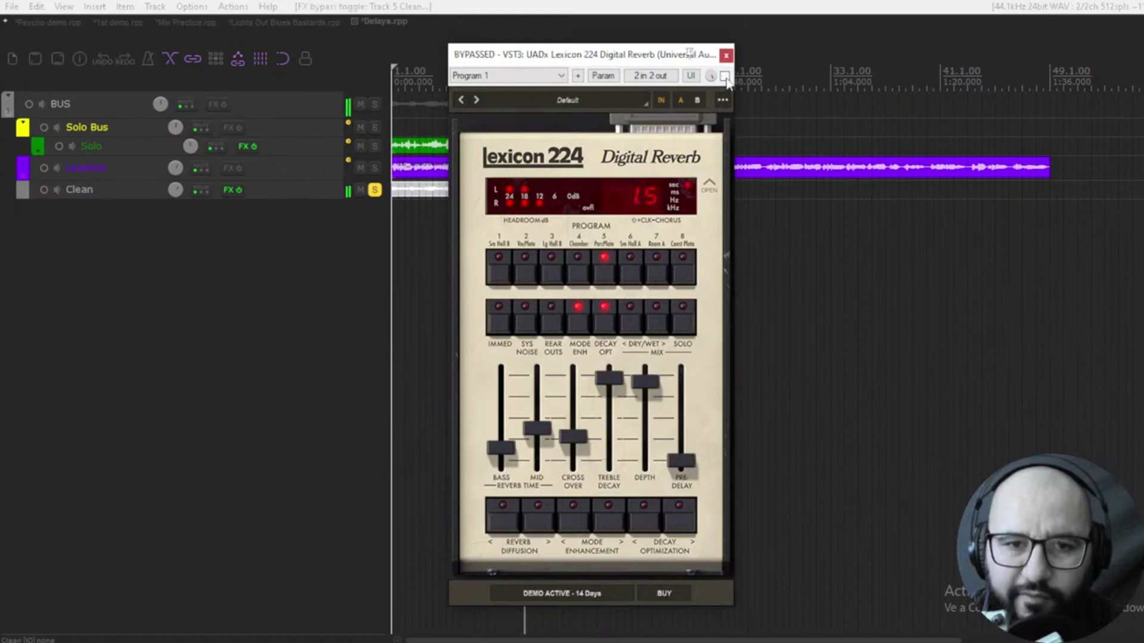
pyautogui.click(725, 76)
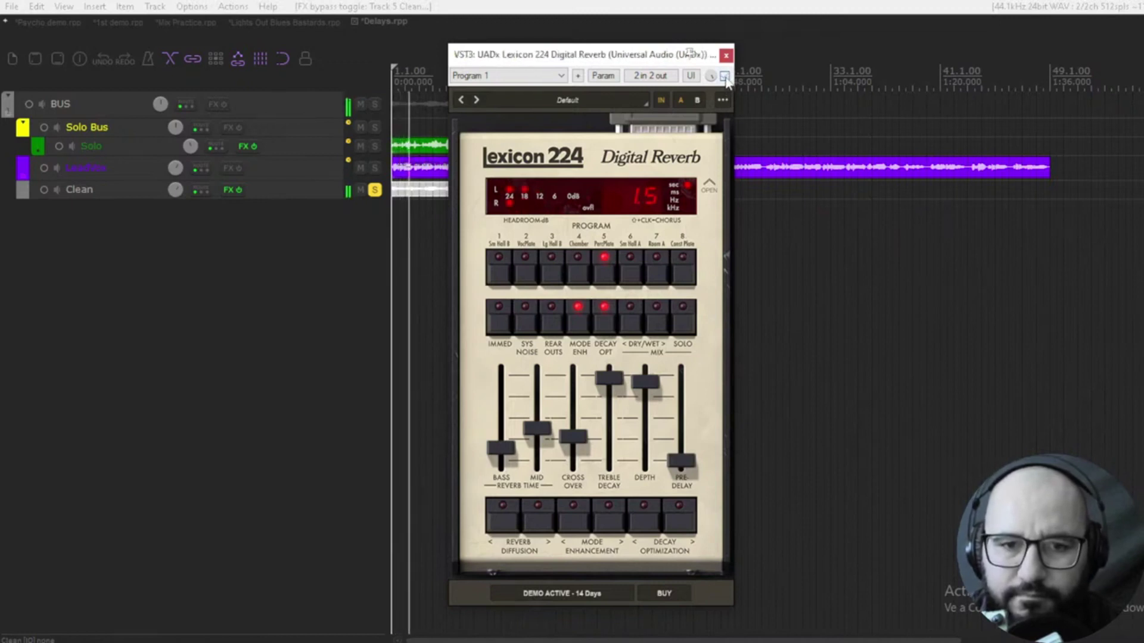
# Select the Sm Hall A program, set depth to 61, raise the predelay near its maximum and increase the dry/wet mix to about 83.
pyautogui.click(643, 277)
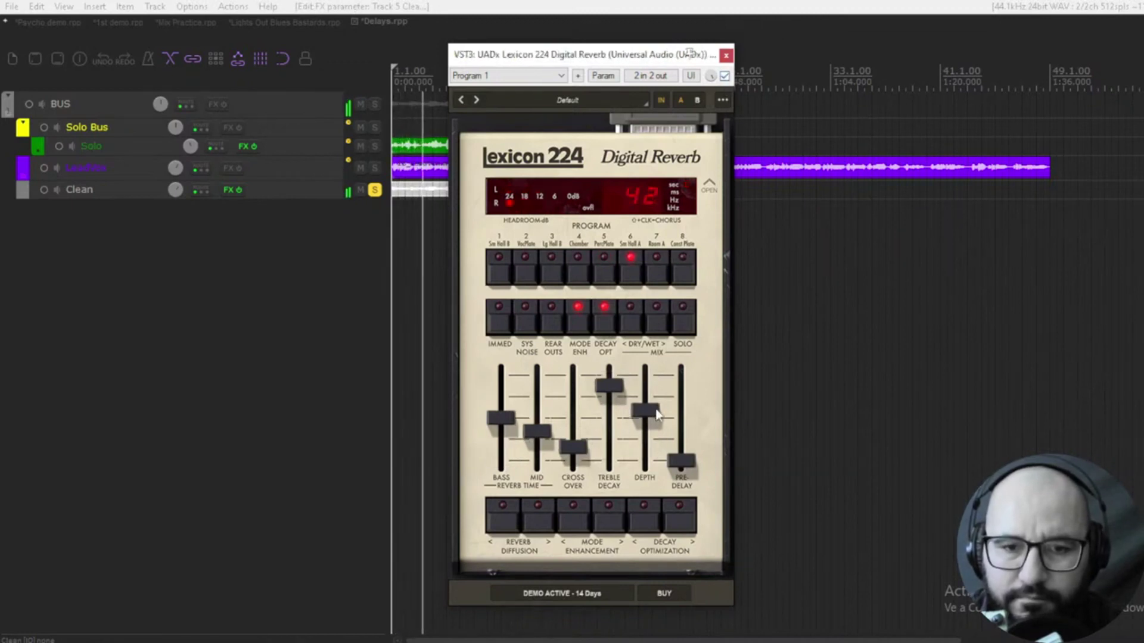
pyautogui.moveTo(658, 402); pyautogui.dragTo(655, 393)
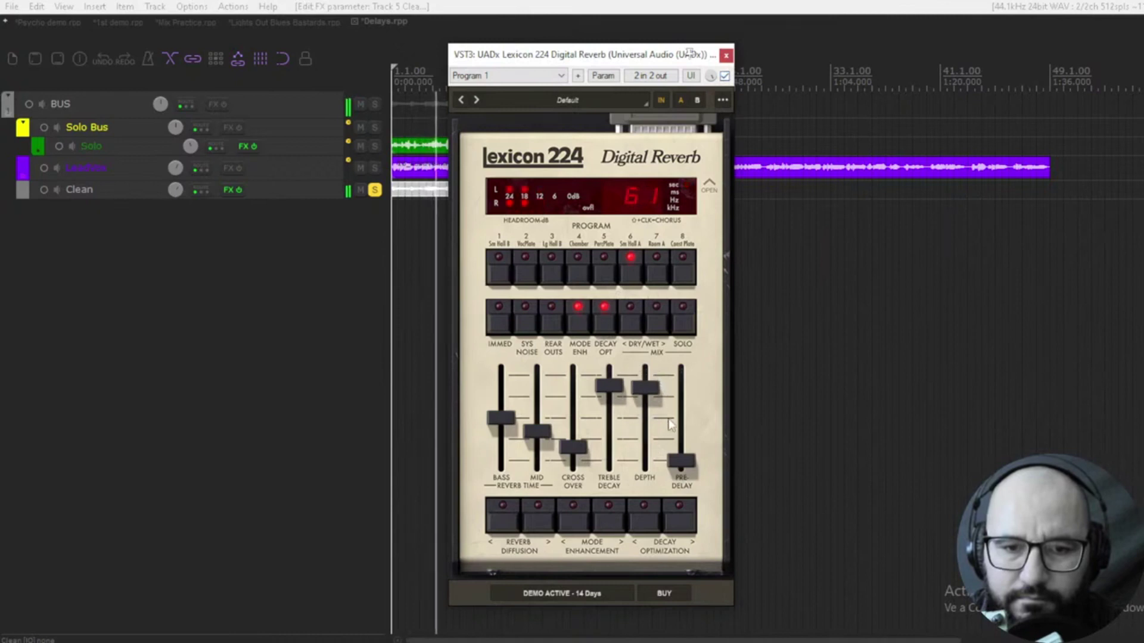
pyautogui.moveTo(681, 460); pyautogui.dragTo(698, 365)
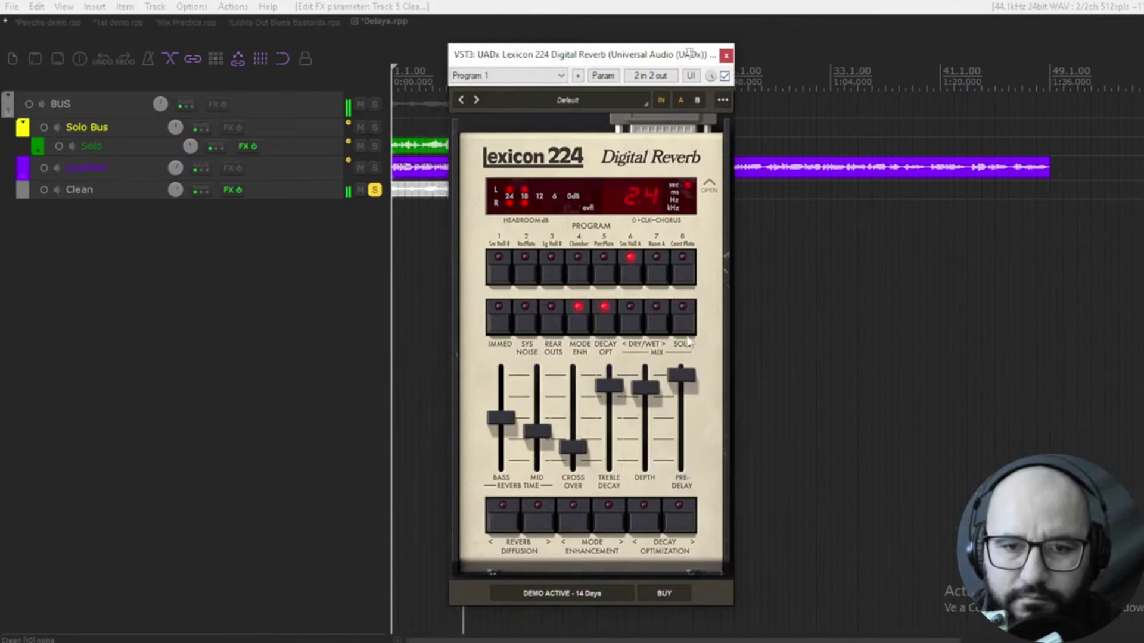
pyautogui.click(656, 325)
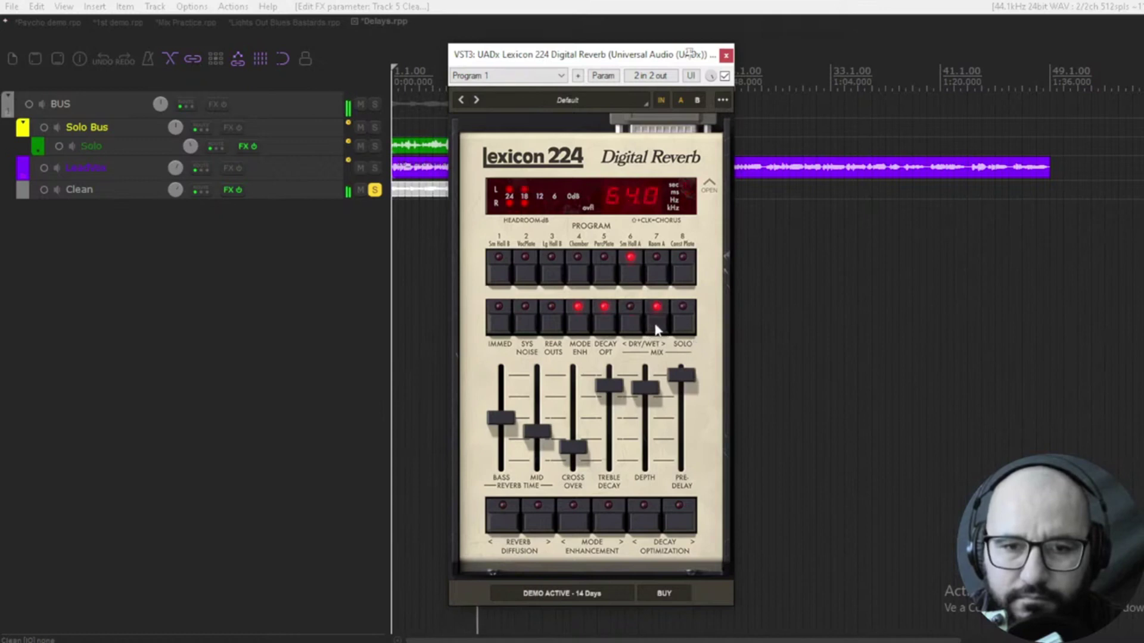
pyautogui.click(655, 325)
pyautogui.click(655, 329)
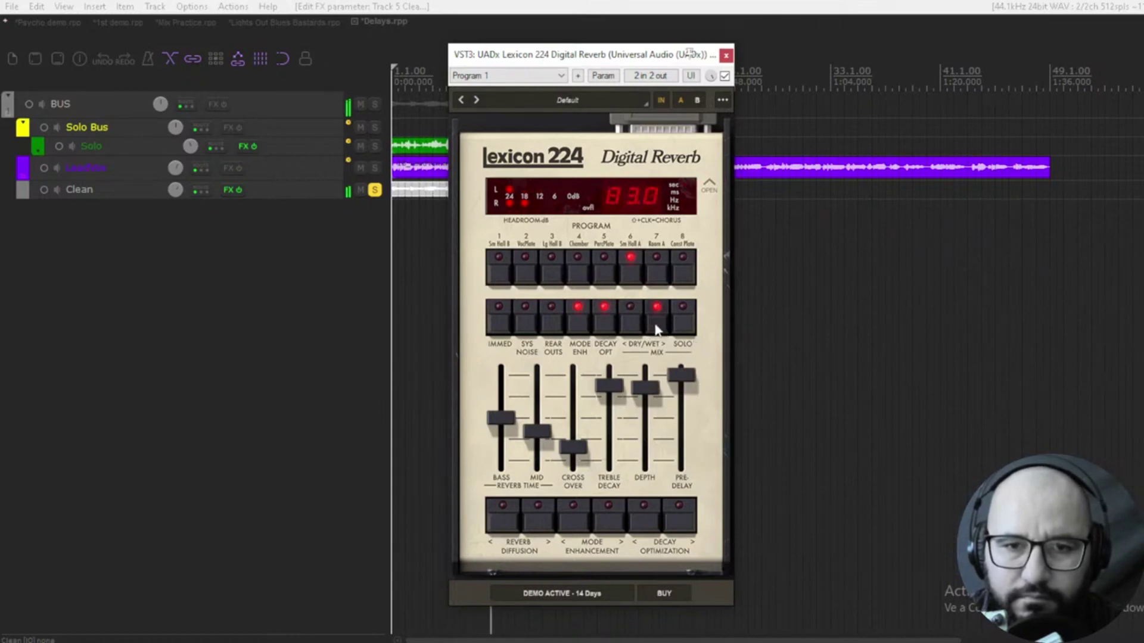